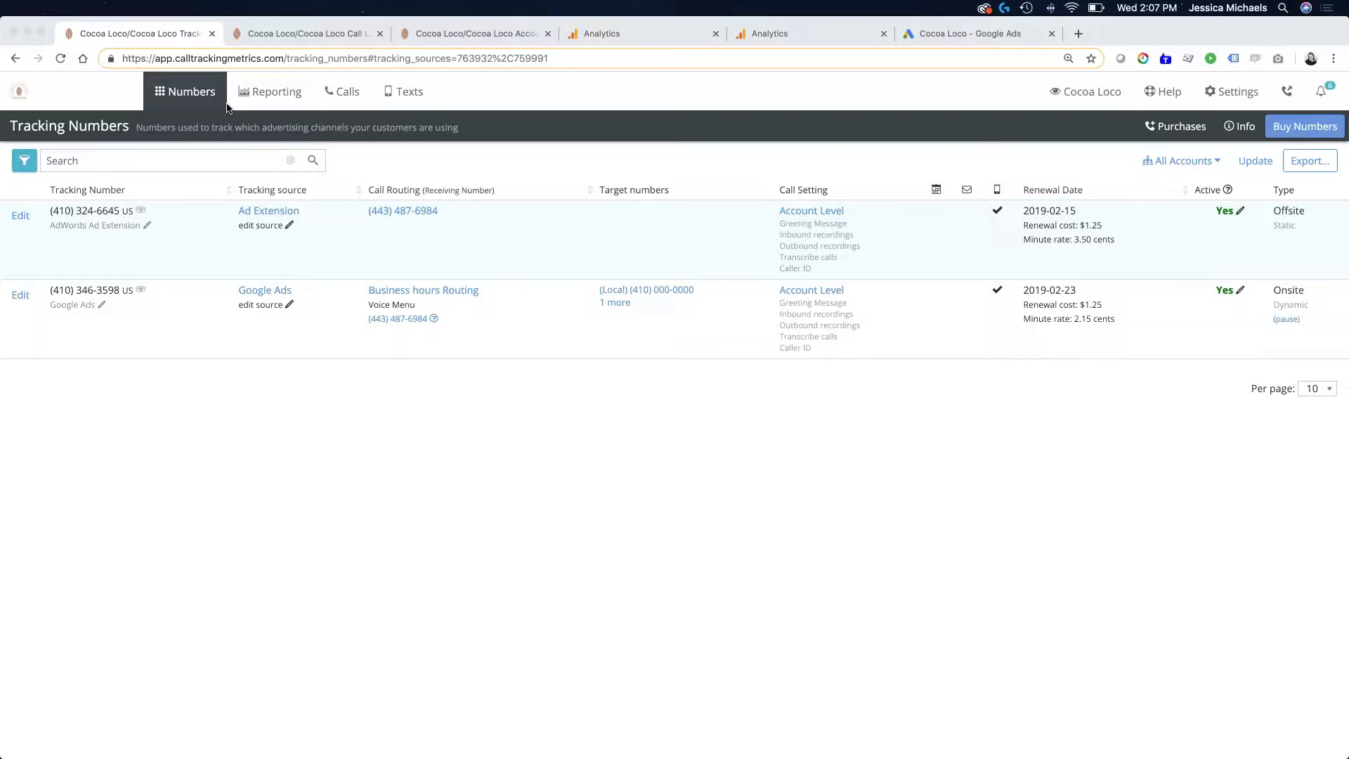
- Open the visitor detail of the $55.00 Google Ads call from May 27th in the call log and review its advertising data
{"action": "left_click", "coordinate": [296, 32]}
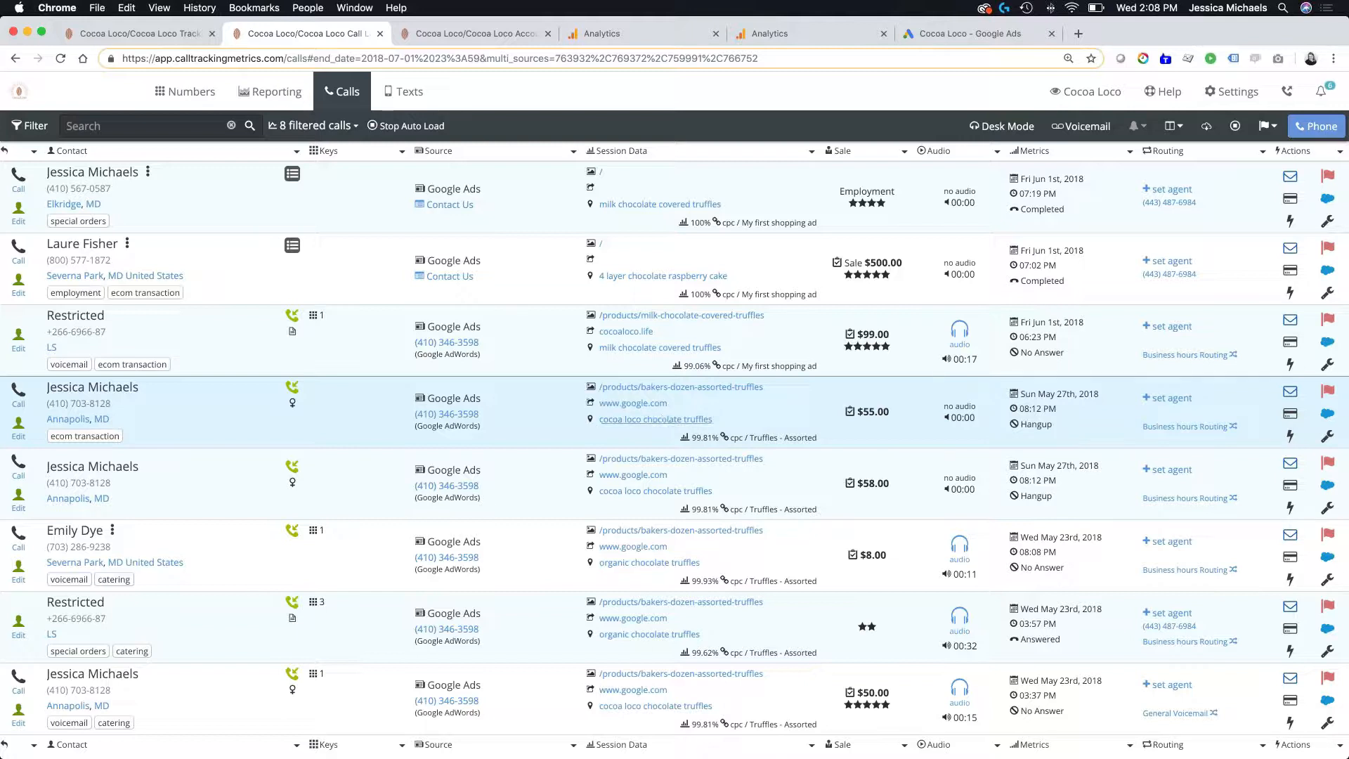
{"action": "left_click", "coordinate": [778, 419]}
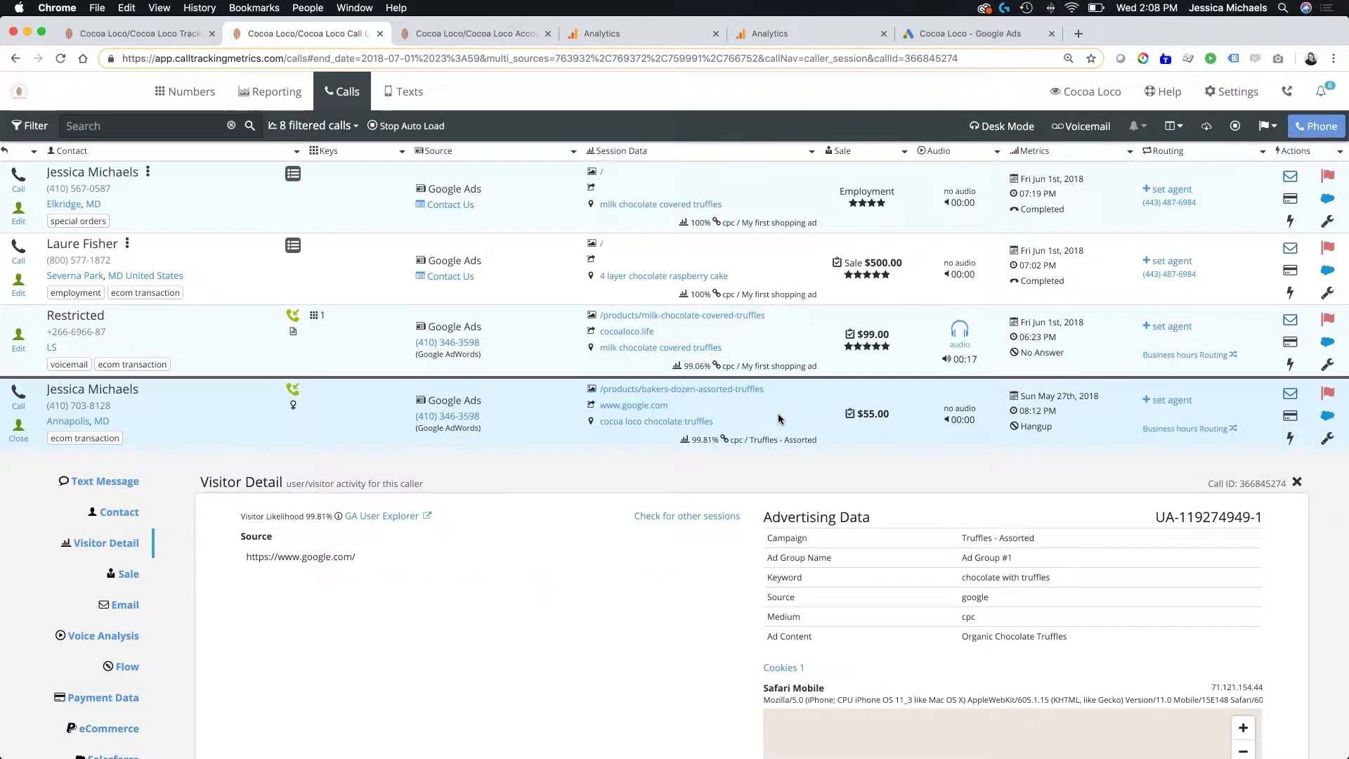
{"action": "scroll", "coordinate": [567, 555], "scroll_direction": "down", "scroll_amount": 3}
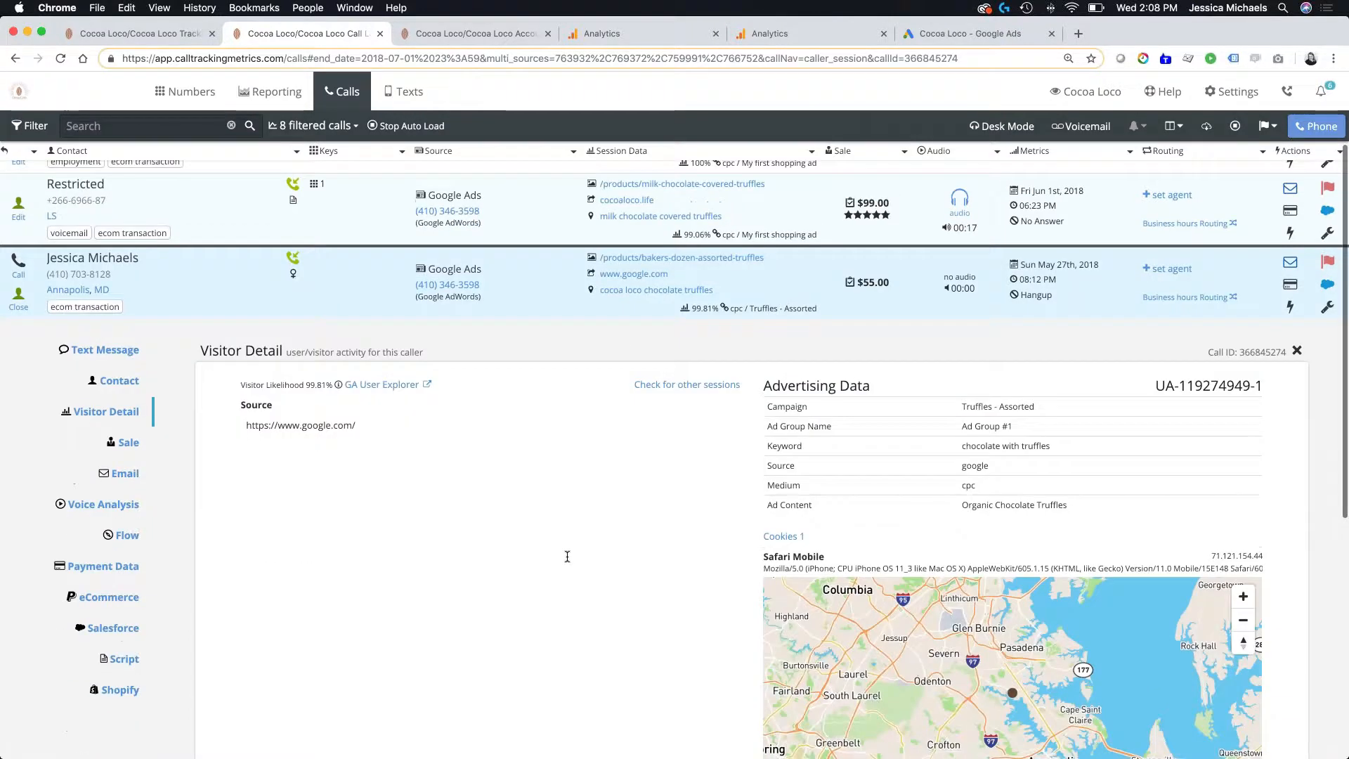
{"action": "scroll", "coordinate": [567, 555], "scroll_direction": "down", "scroll_amount": 5}
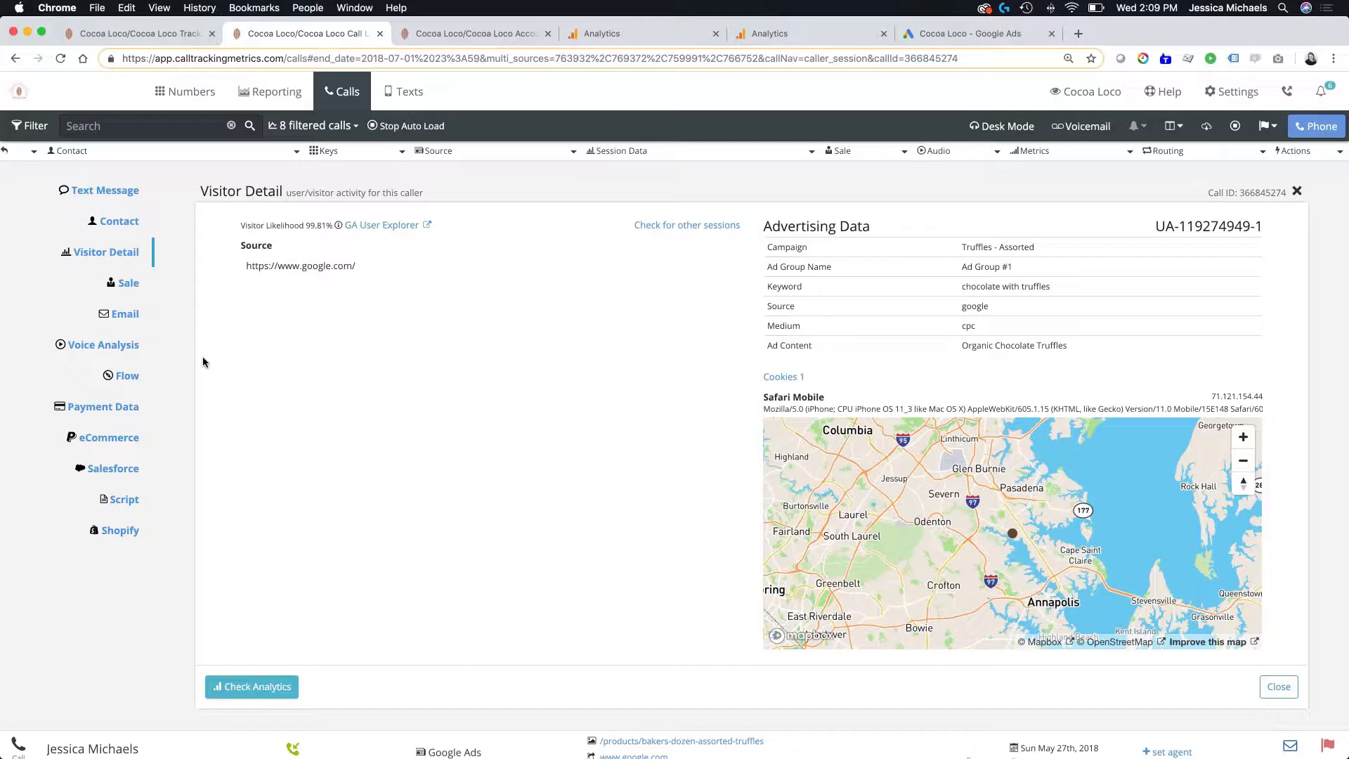
- Run Check Analytics for this call, review its sent events, detected events and analytics goal, and close the report
{"action": "left_click", "coordinate": [264, 698]}
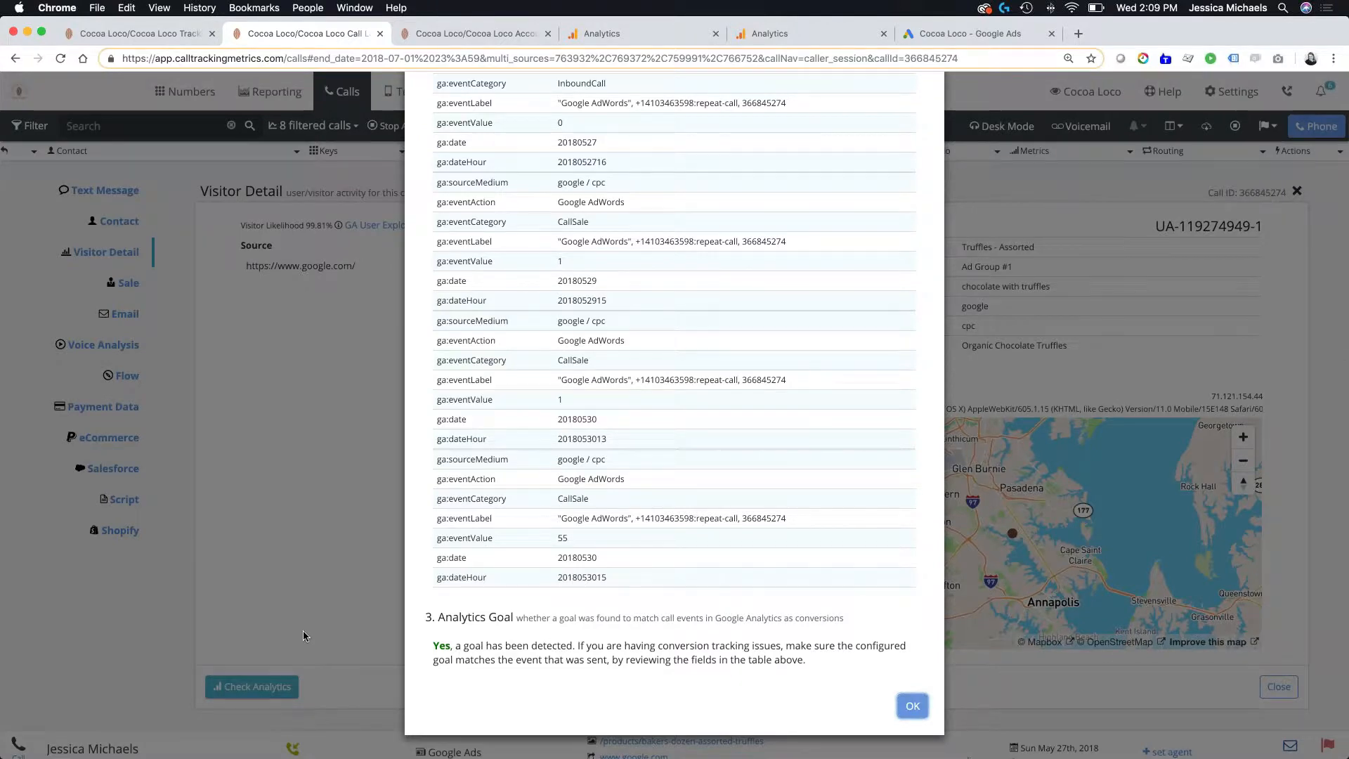
{"action": "scroll", "coordinate": [302, 630], "scroll_direction": "up", "scroll_amount": 4}
{"action": "scroll", "coordinate": [674, 414], "scroll_direction": "up", "scroll_amount": 3}
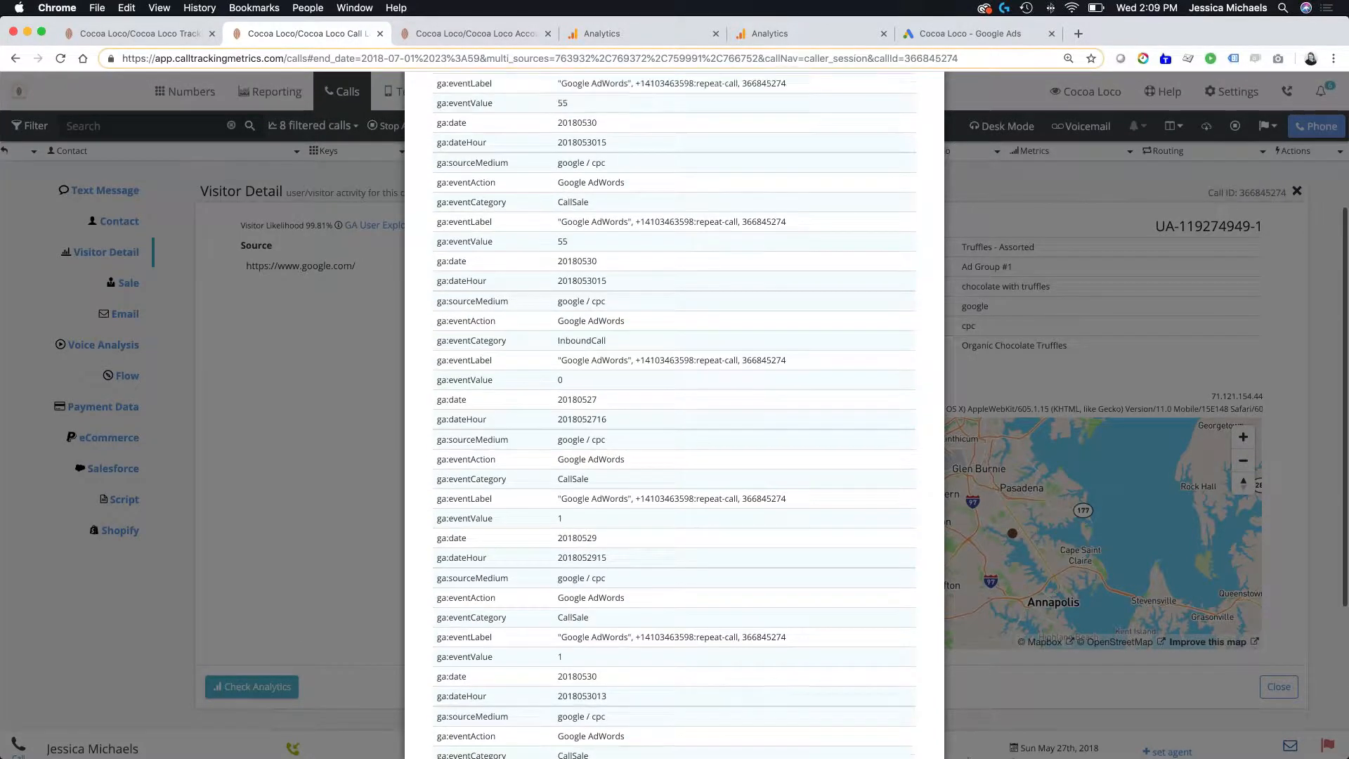
{"action": "scroll", "coordinate": [675, 414], "scroll_direction": "up", "scroll_amount": 1}
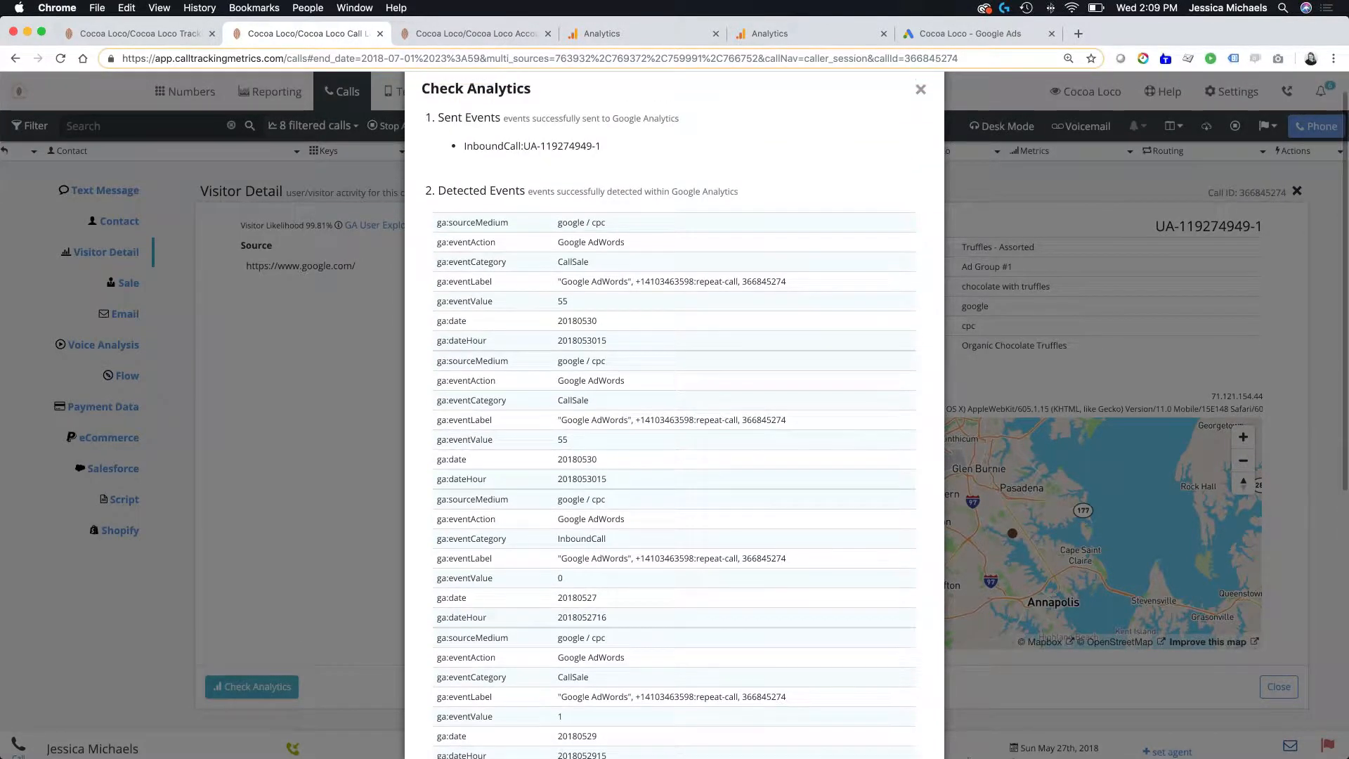
{"action": "scroll", "coordinate": [674, 414], "scroll_direction": "up", "scroll_amount": 1}
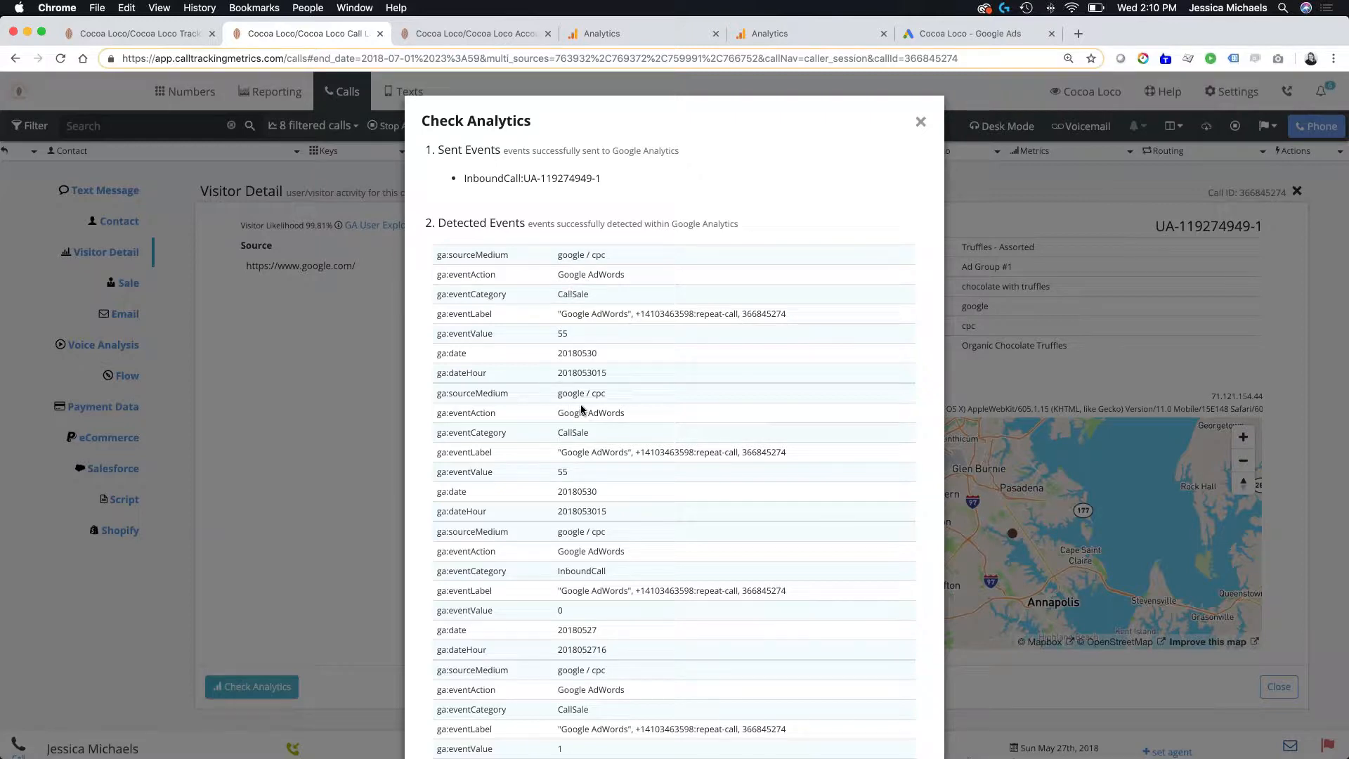
{"action": "scroll", "coordinate": [621, 462], "scroll_direction": "down", "scroll_amount": 10}
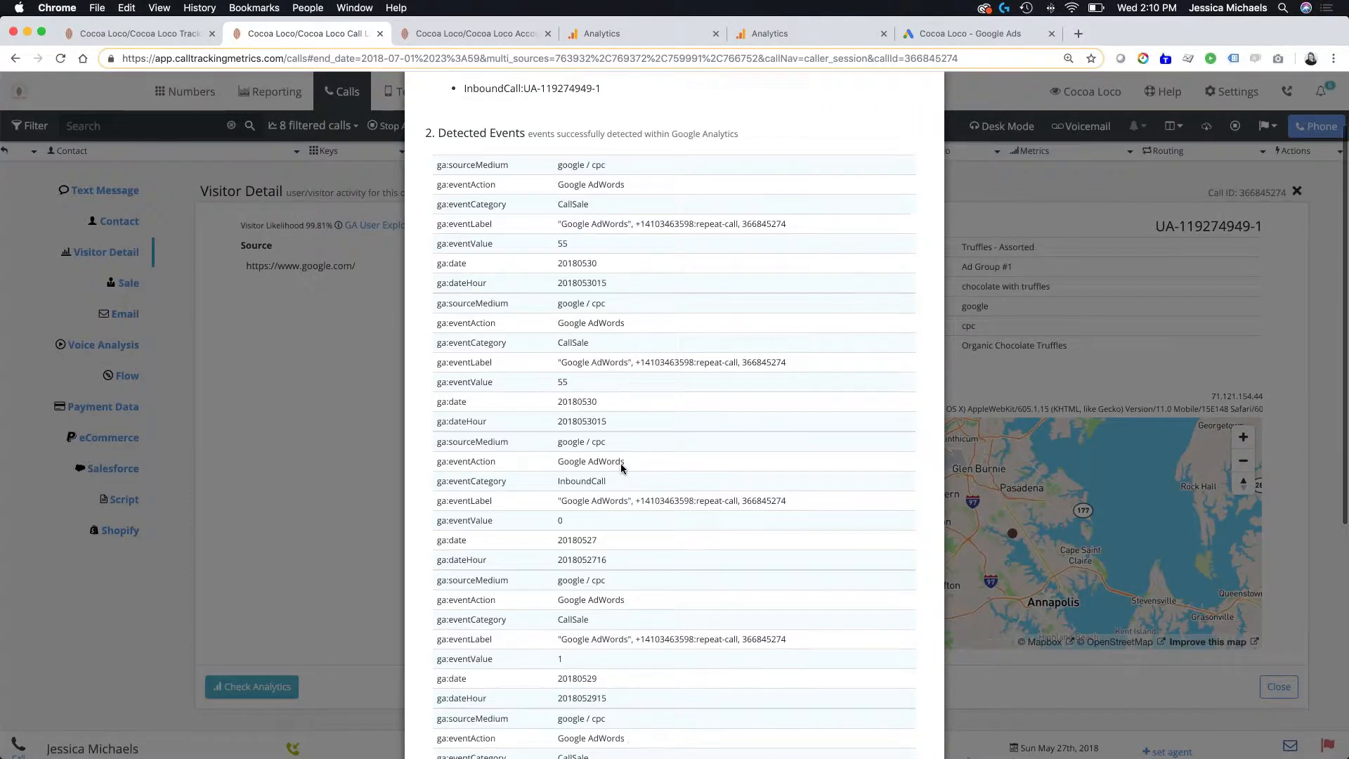
{"action": "scroll", "coordinate": [621, 462], "scroll_direction": "down", "scroll_amount": 2}
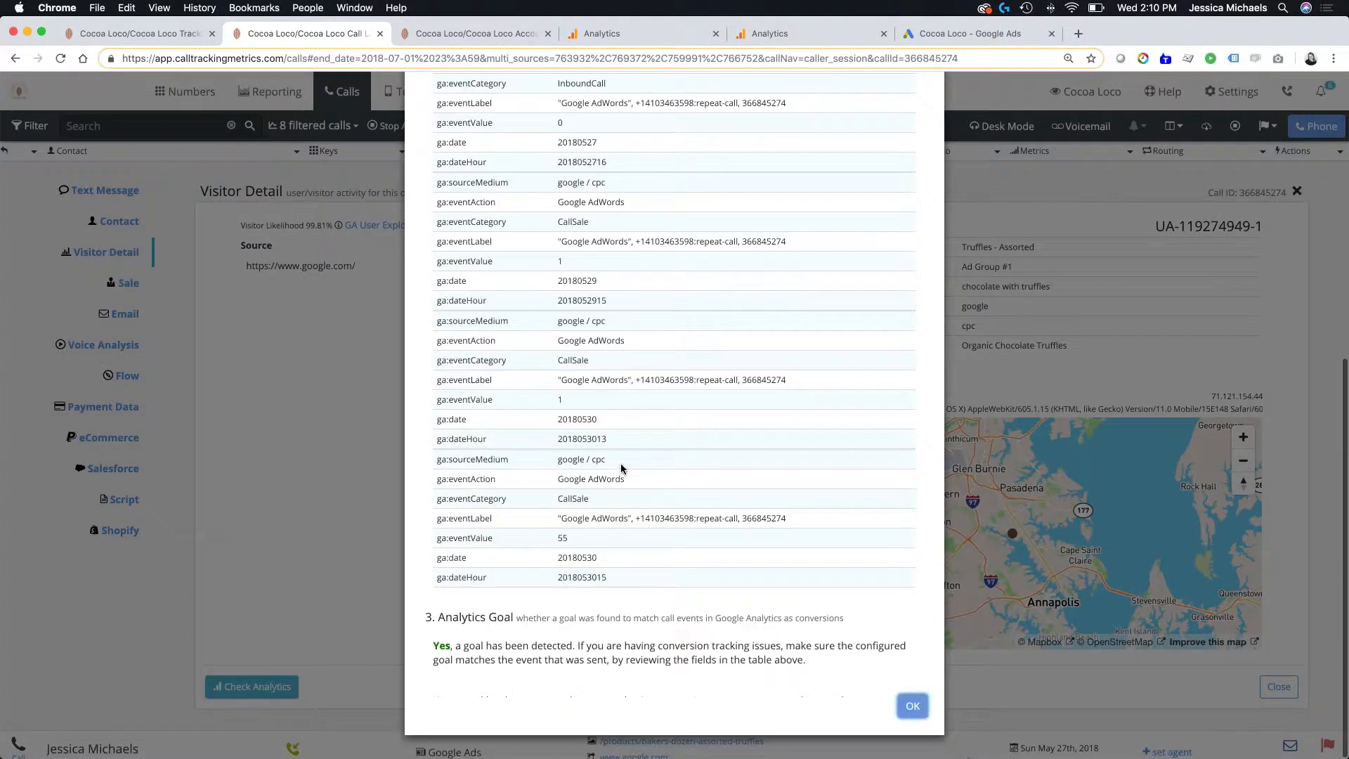
{"action": "scroll", "coordinate": [620, 462], "scroll_direction": "up", "scroll_amount": 10}
{"action": "scroll", "coordinate": [621, 462], "scroll_direction": "up", "scroll_amount": 3}
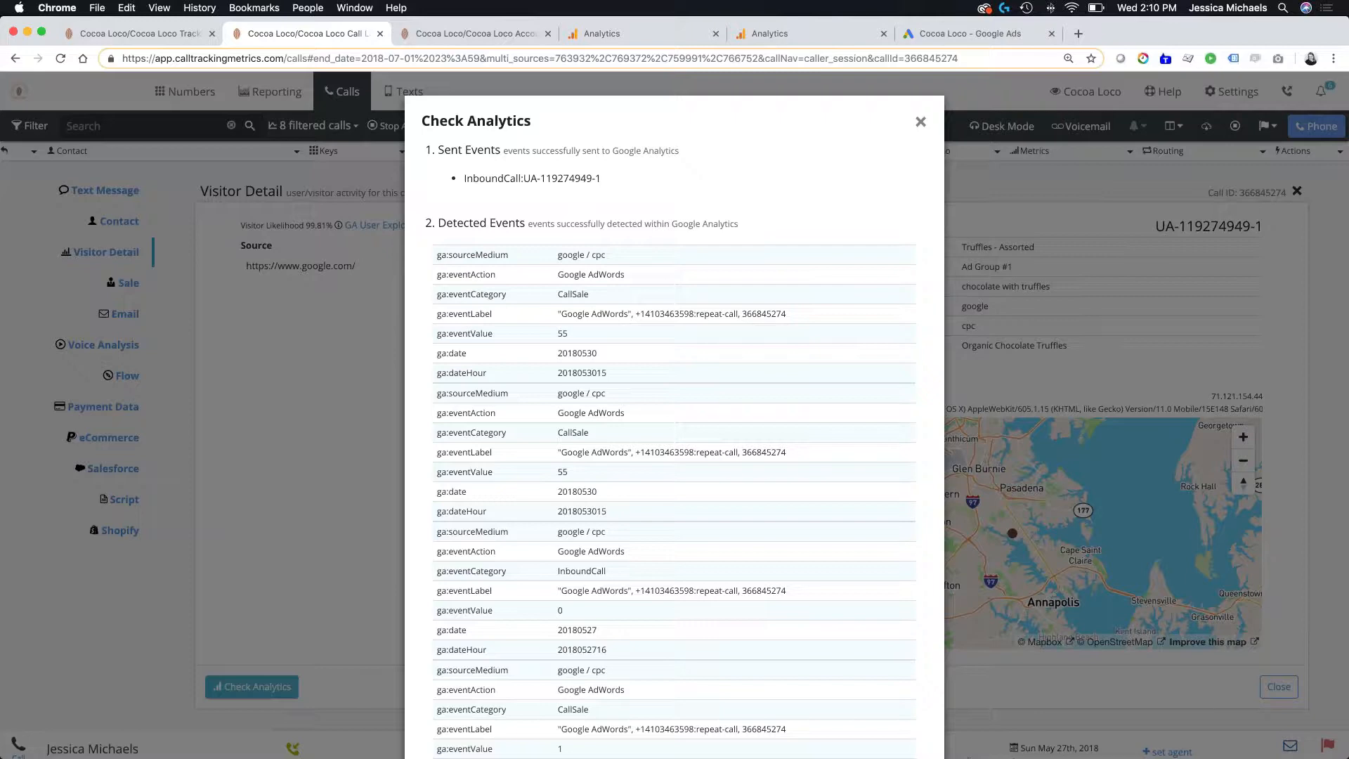
{"action": "key", "text": "Escape"}
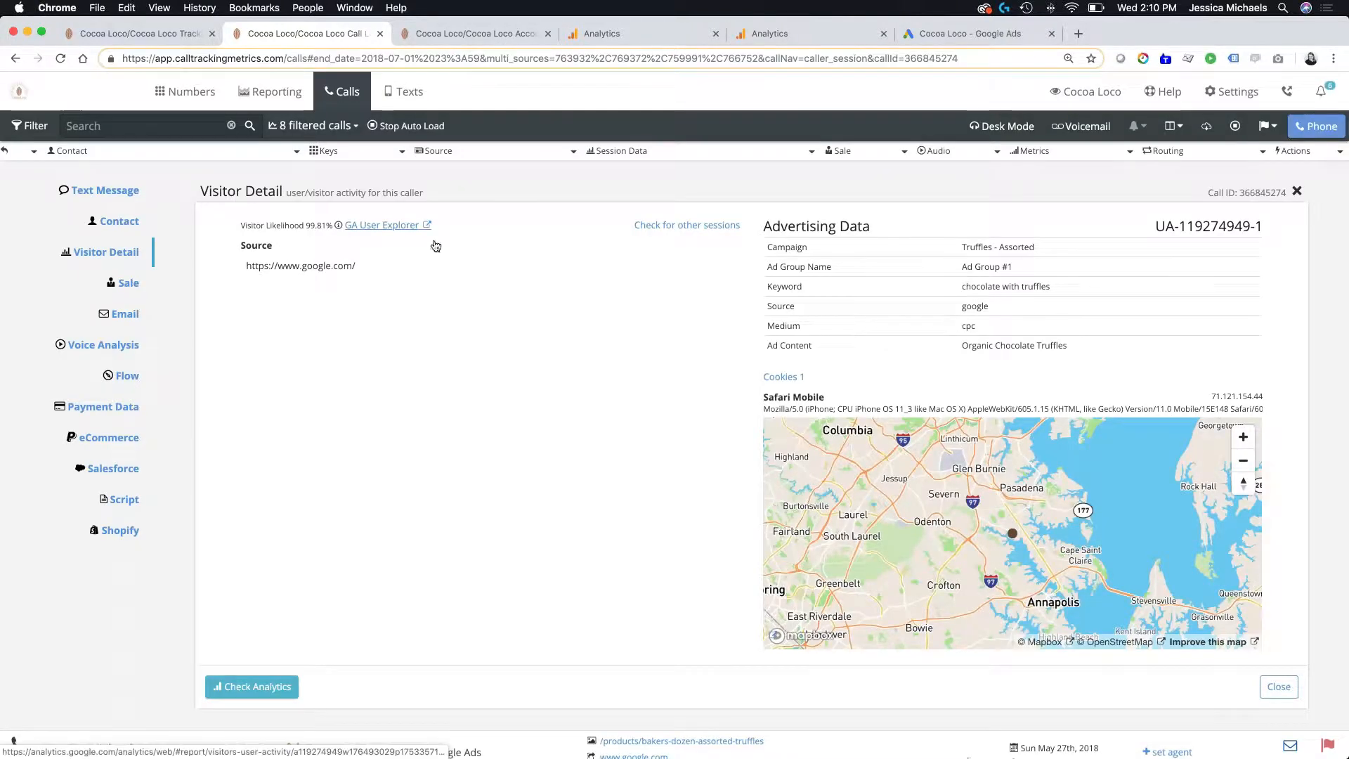
{"action": "scroll", "coordinate": [540, 315], "scroll_direction": "up", "scroll_amount": 5}
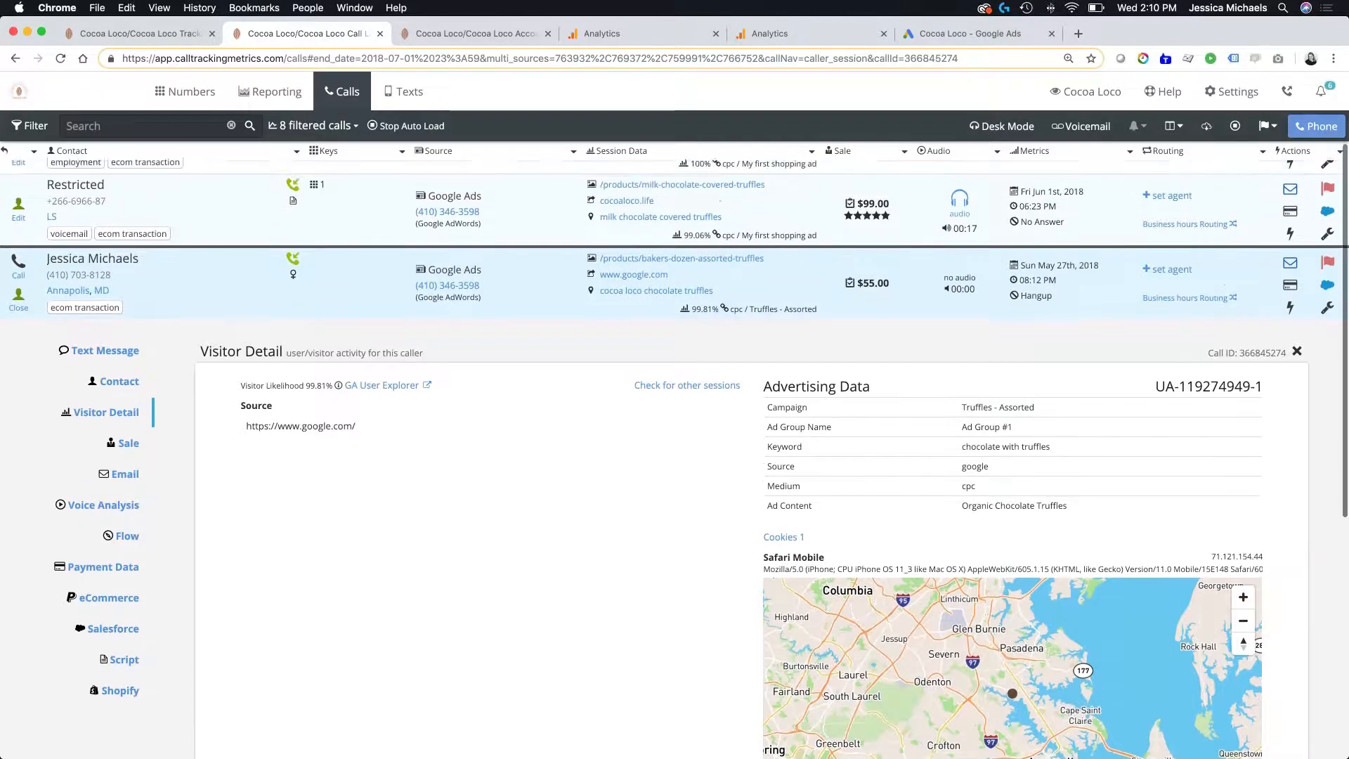
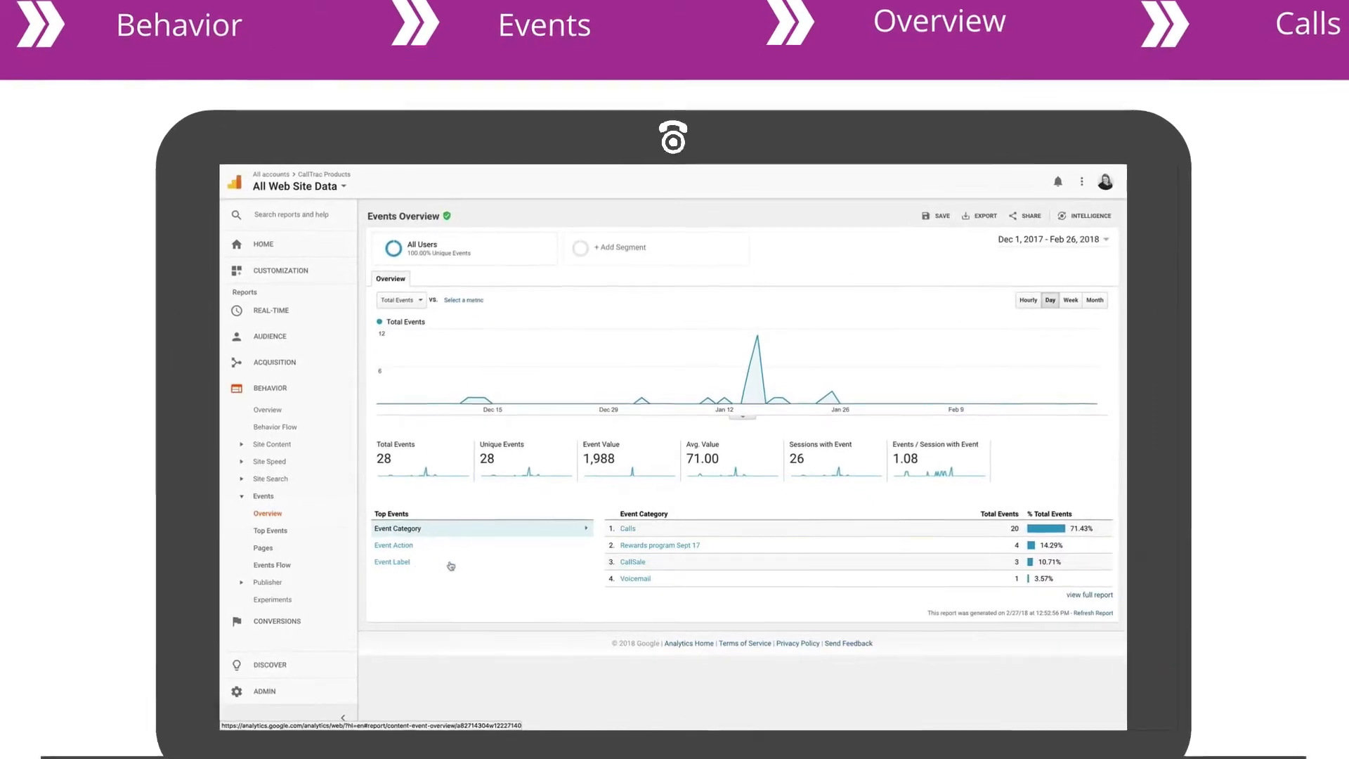
- Drill into the Calls event category by event action and open the Bing Paid event labels
{"action": "left_click", "coordinate": [628, 528]}
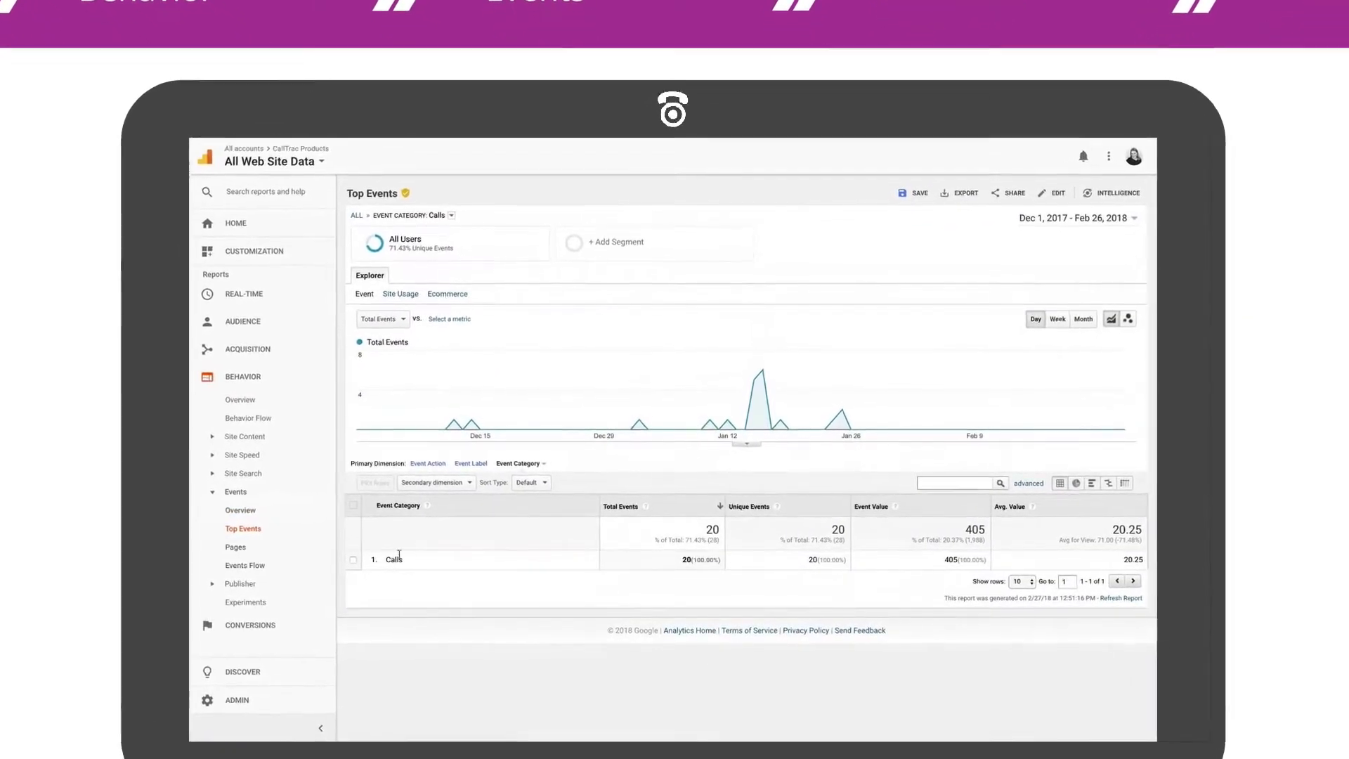
{"action": "left_click", "coordinate": [410, 461]}
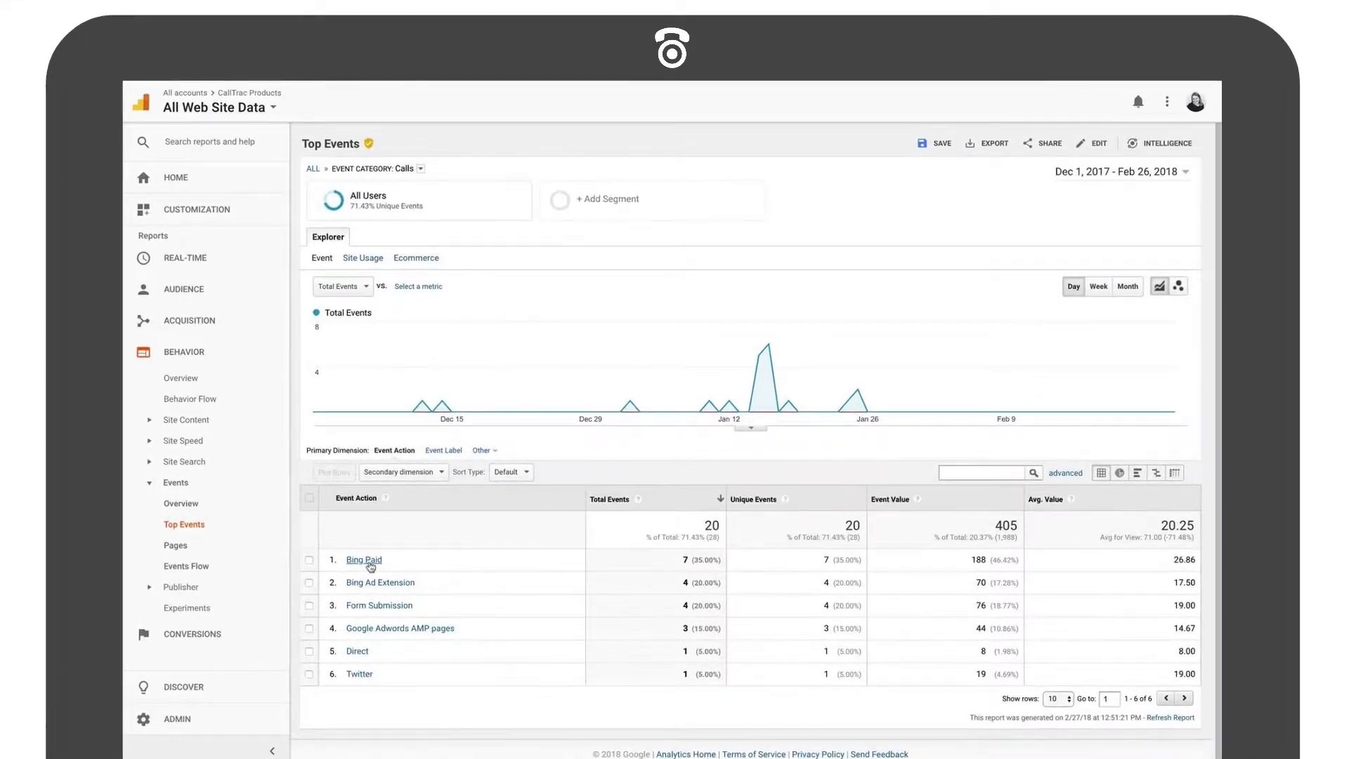
{"action": "left_click", "coordinate": [365, 561]}
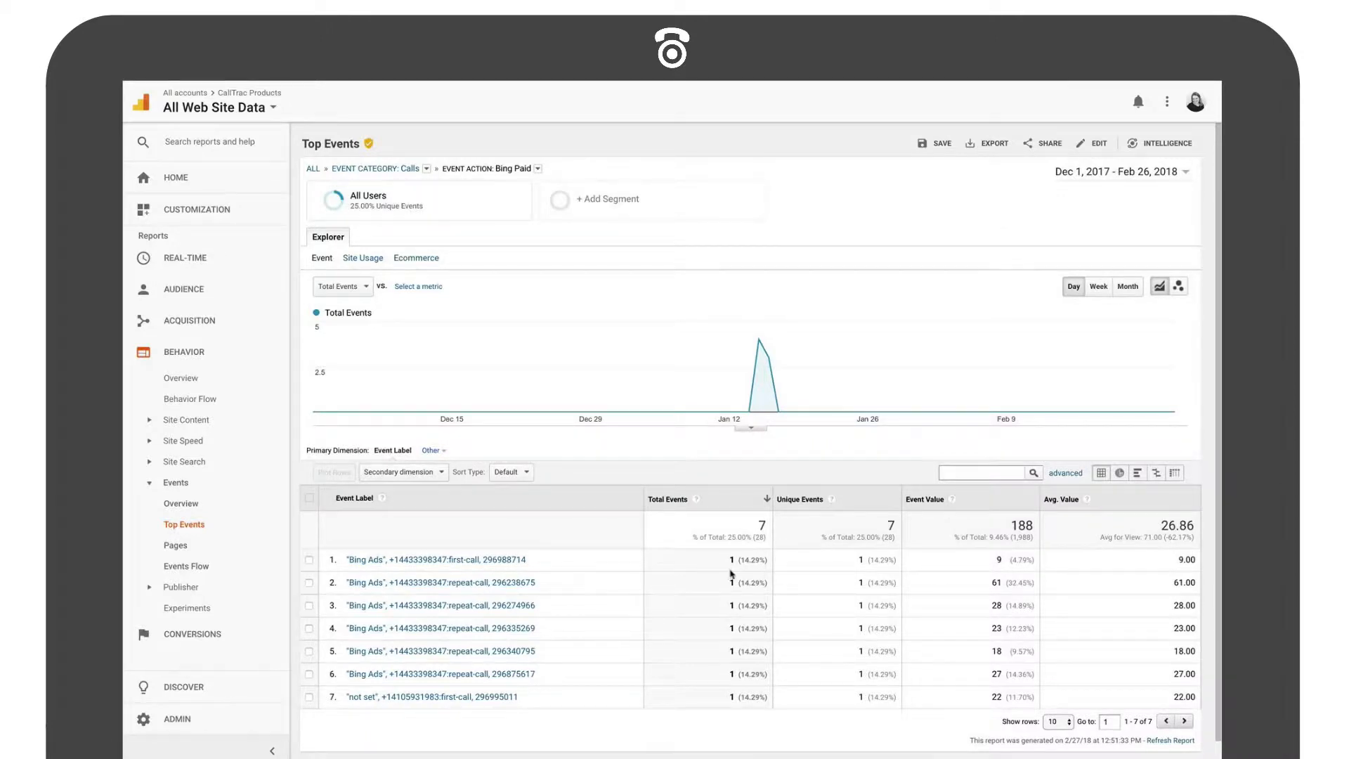
- Add Source / Medium as the secondary dimension of the Bing Paid event table
{"action": "left_click", "coordinate": [422, 474]}
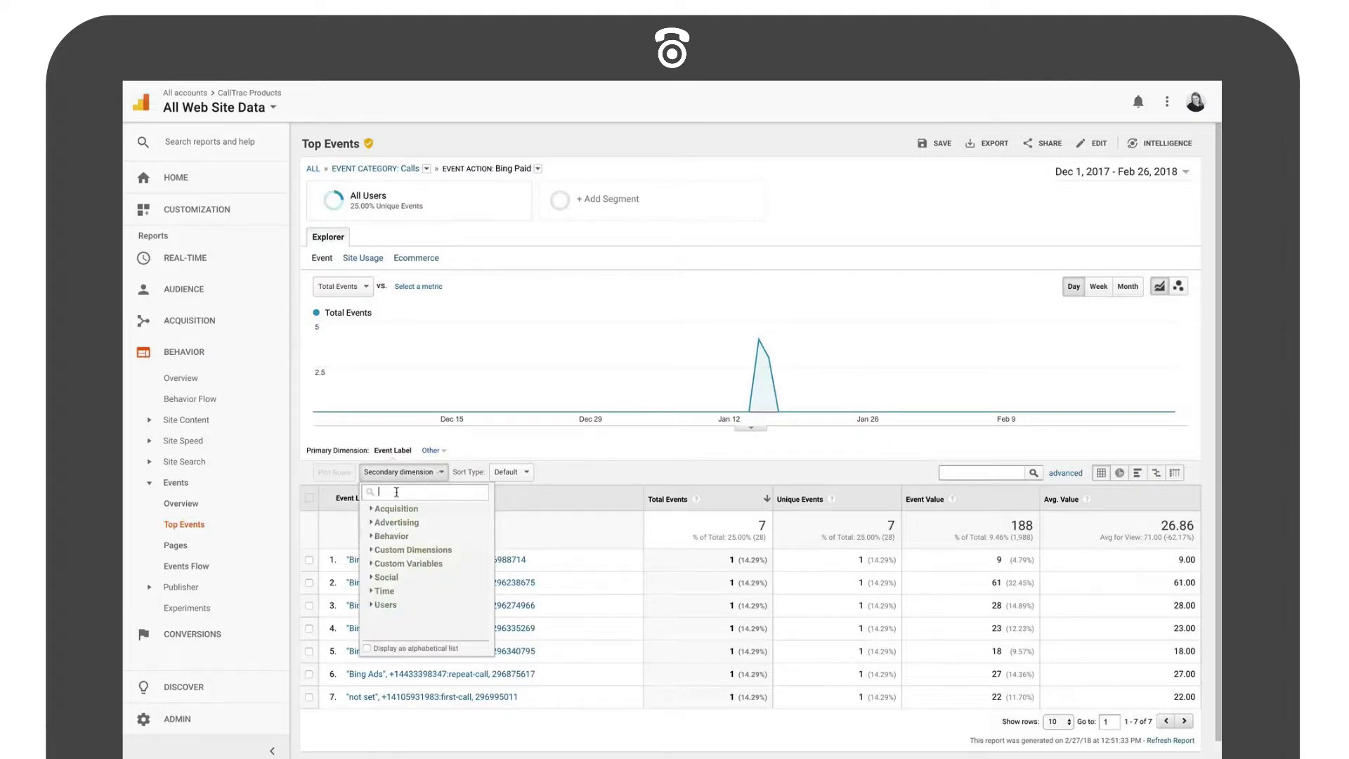
{"action": "type", "text": "source"}
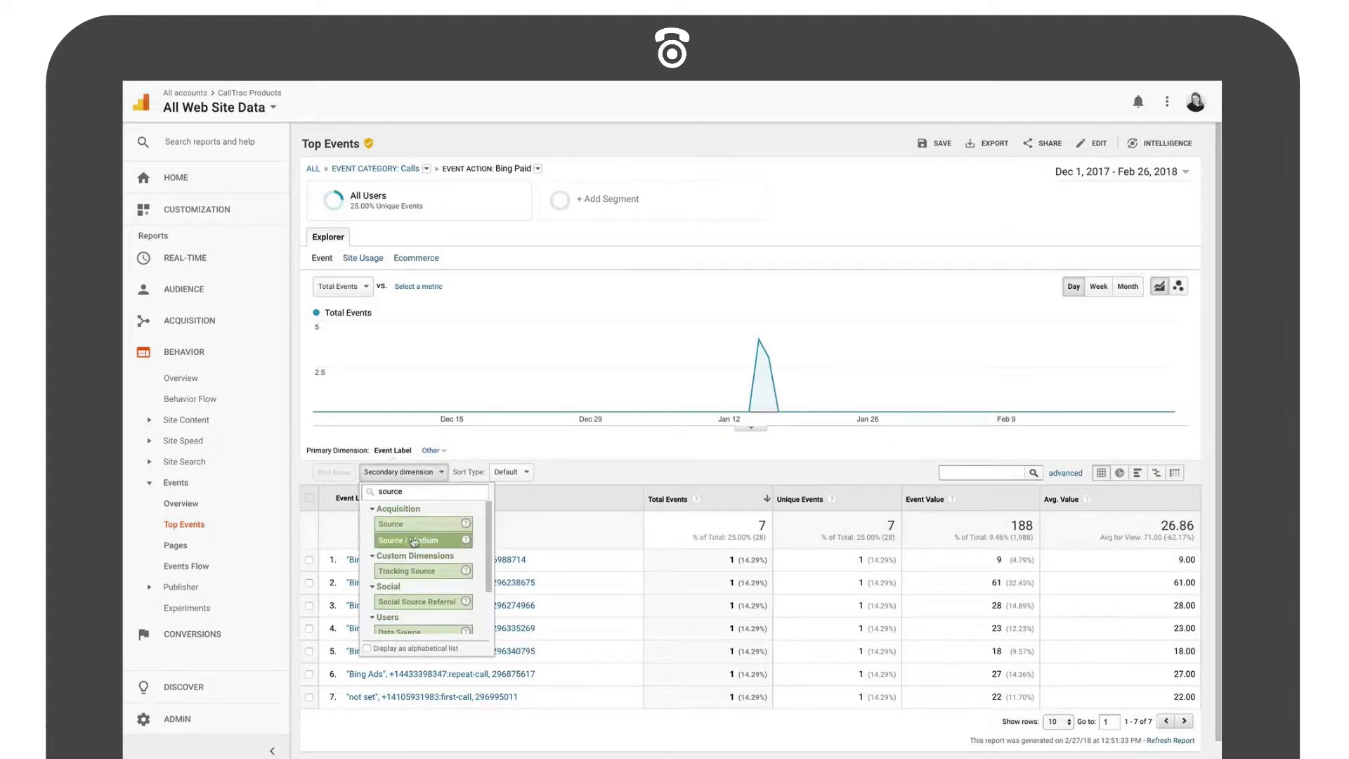
{"action": "left_click", "coordinate": [416, 540]}
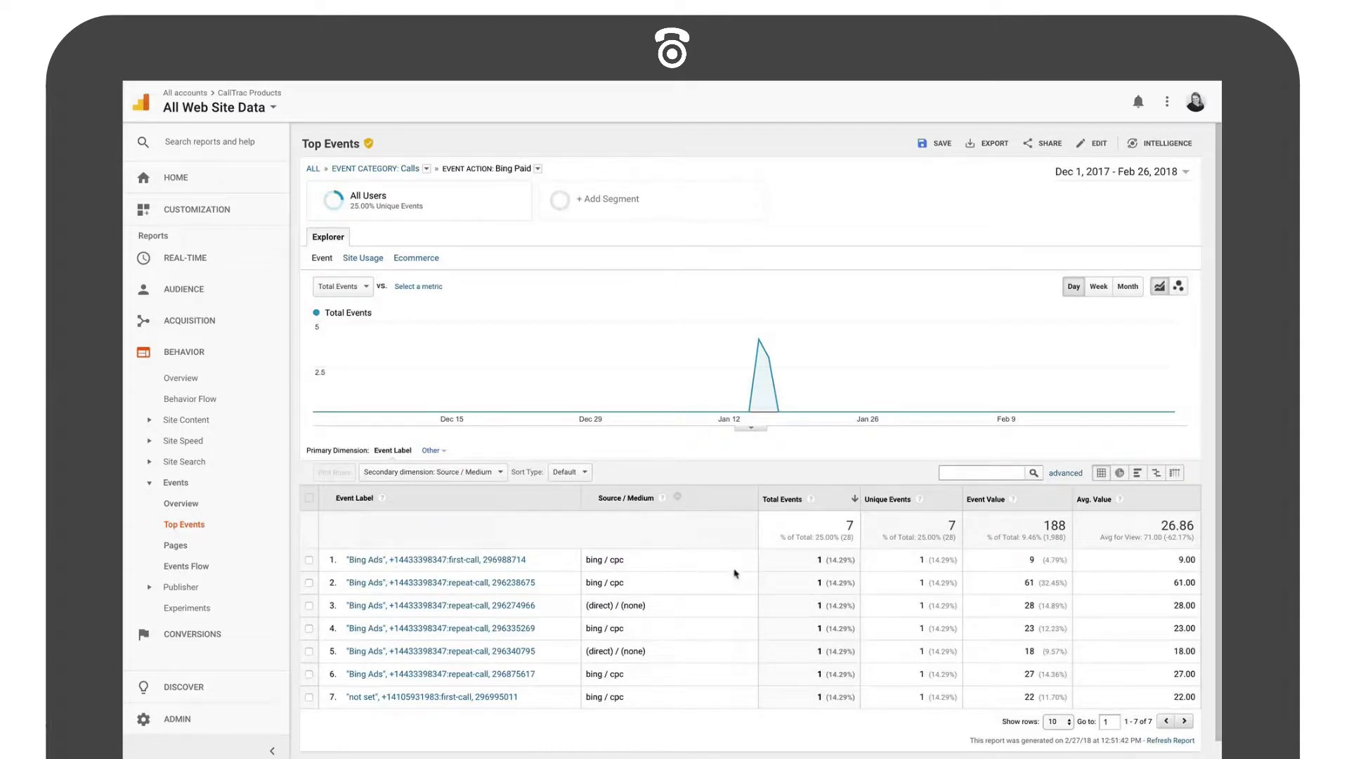
- Change the secondary dimension of the Bing Paid event table to Keyword
{"action": "left_click", "coordinate": [435, 473]}
{"action": "type", "text": "keyo"}
{"action": "key", "text": "BackSpace"}
{"action": "type", "text": "w"}
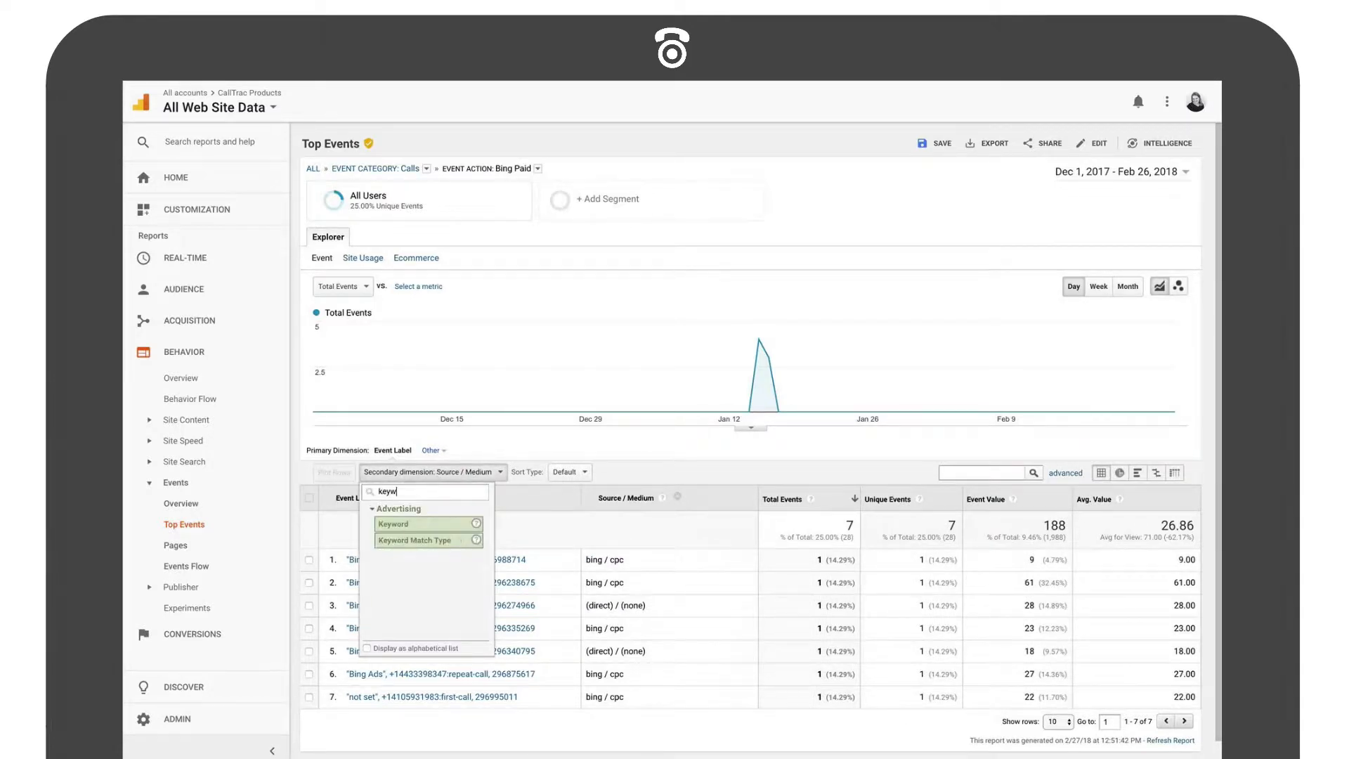
{"action": "left_click", "coordinate": [411, 526]}
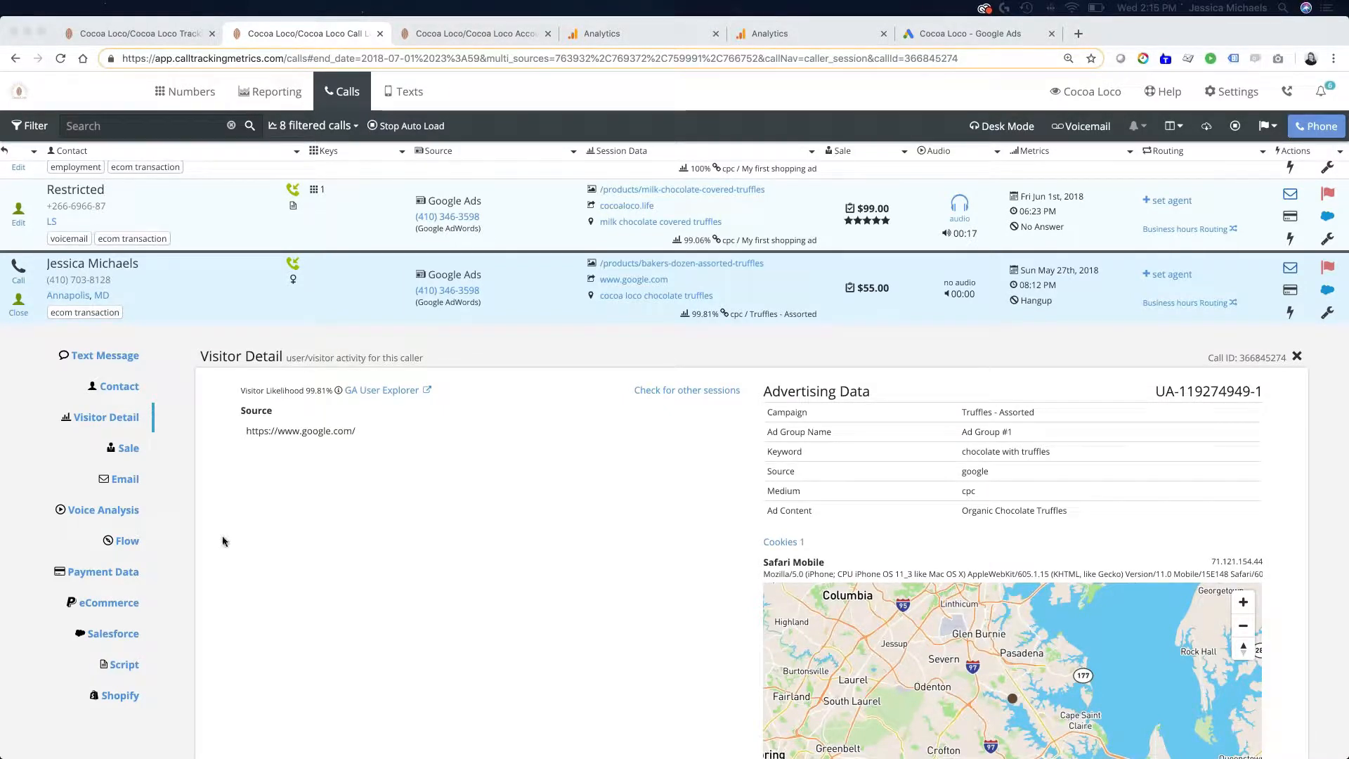
- Switch to the CallTrackingMetrics integrations page, open the Google Analytics integration settings and look over the account details and event options
{"action": "left_click", "coordinate": [476, 33]}
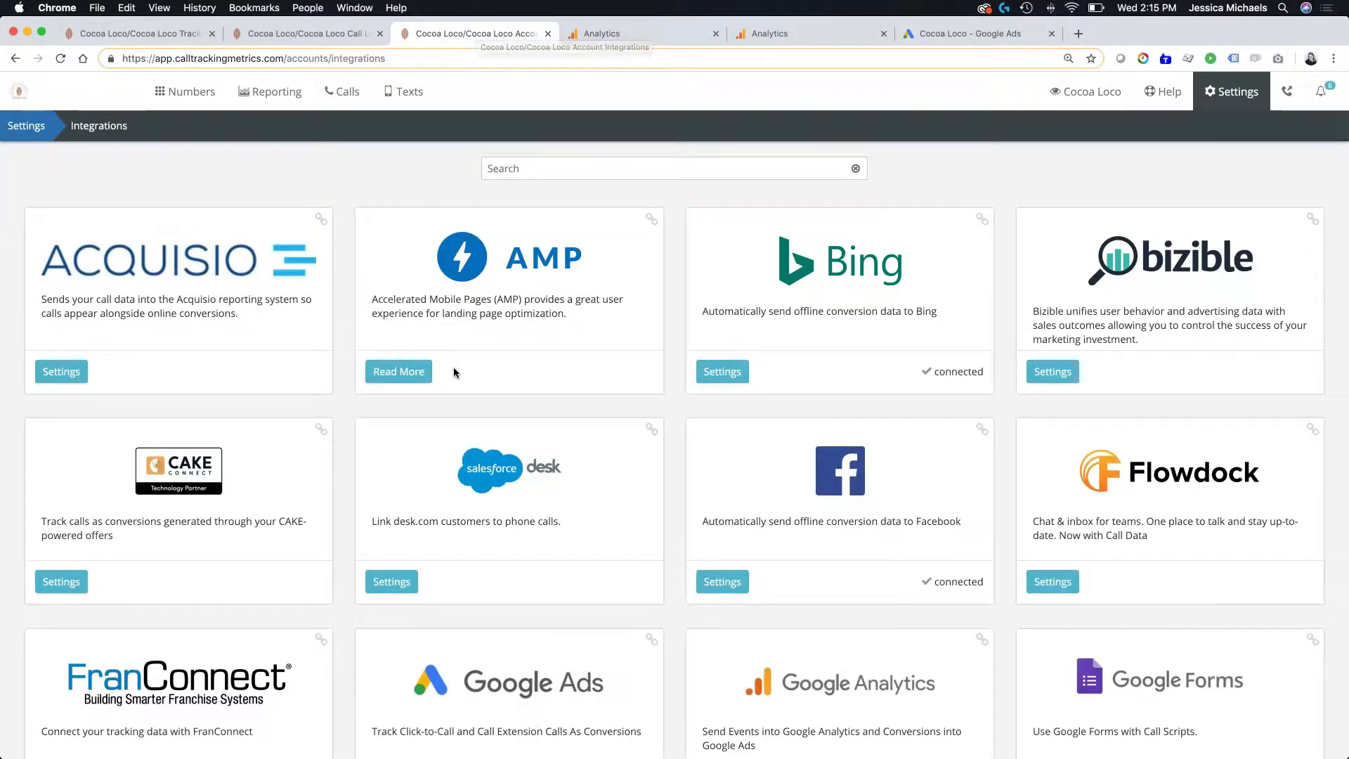
{"action": "scroll", "coordinate": [454, 372], "scroll_direction": "down", "scroll_amount": 3}
{"action": "scroll", "coordinate": [454, 373], "scroll_direction": "down", "scroll_amount": 6}
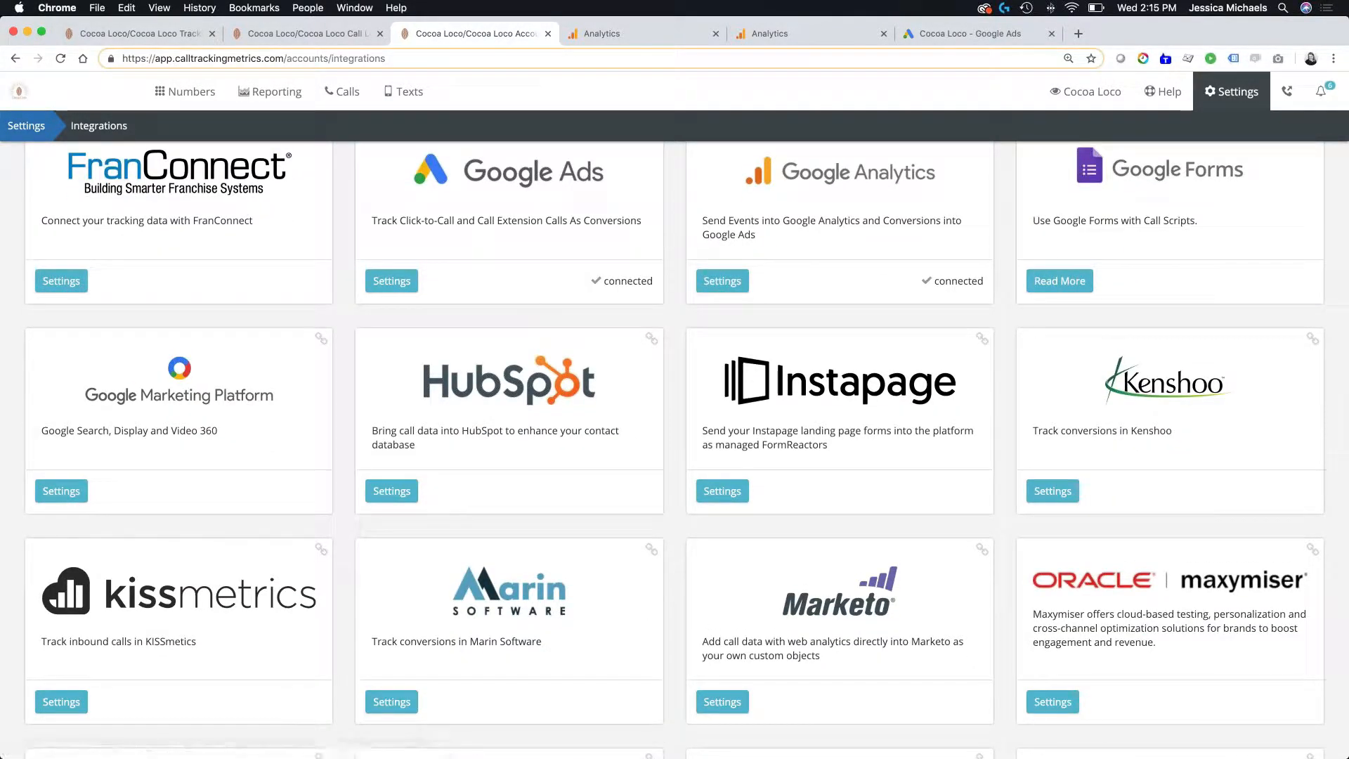
{"action": "scroll", "coordinate": [900, 224], "scroll_direction": "up", "scroll_amount": 2}
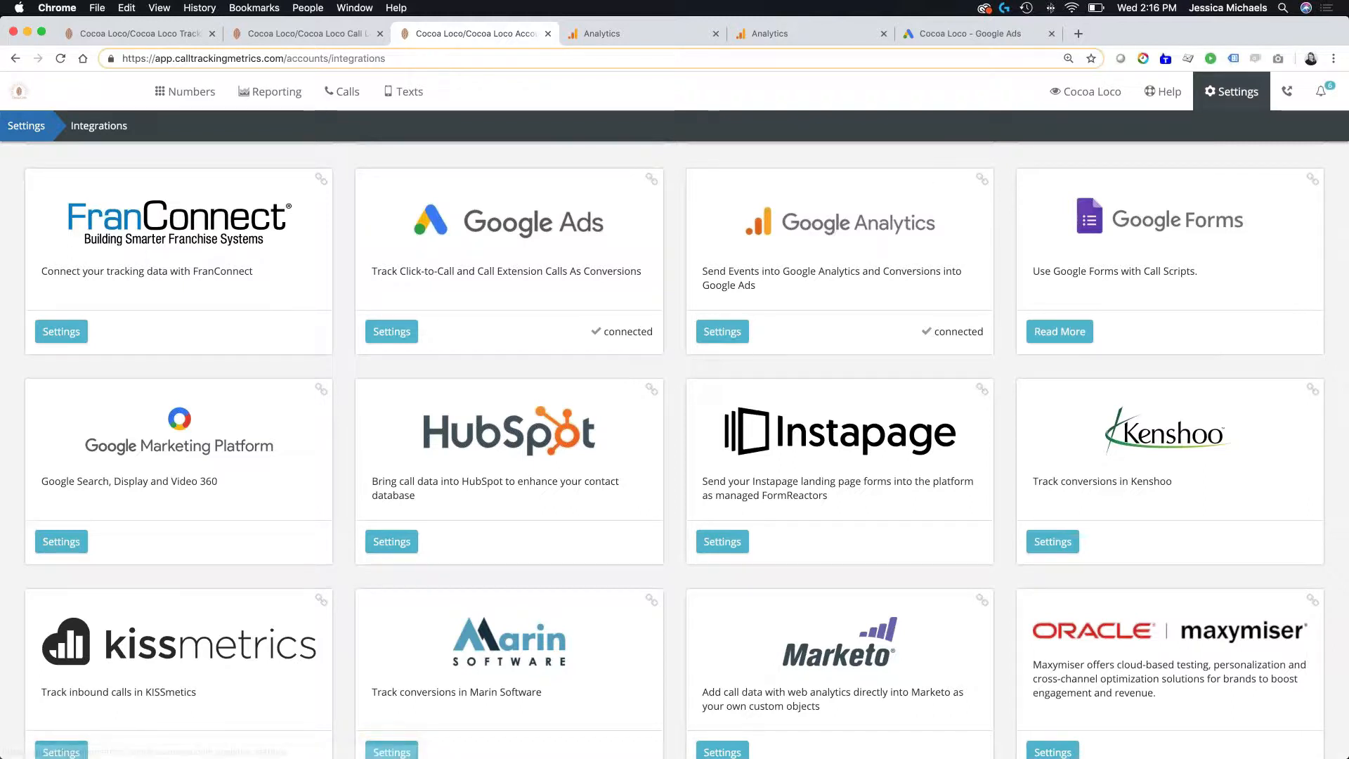
{"action": "left_click", "coordinate": [745, 342]}
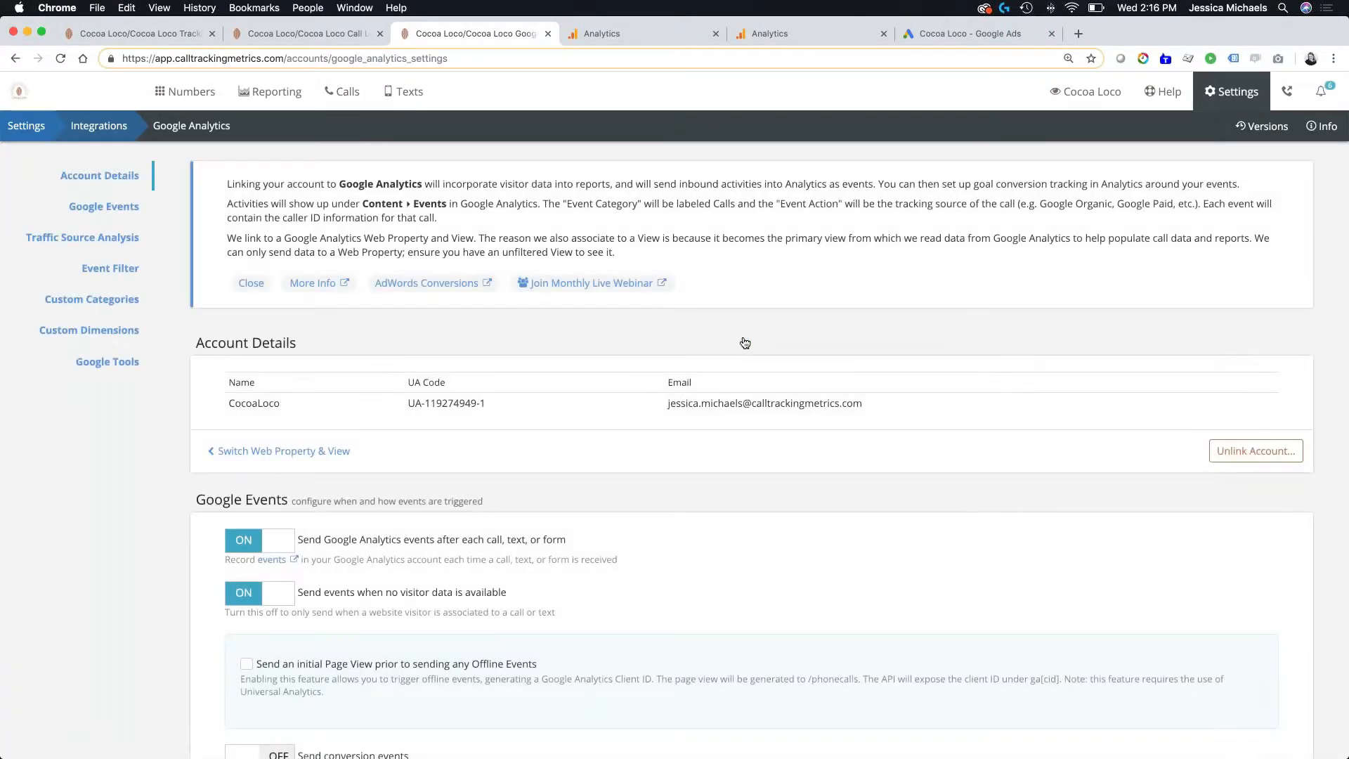
{"action": "scroll", "coordinate": [745, 343], "scroll_direction": "down", "scroll_amount": 9}
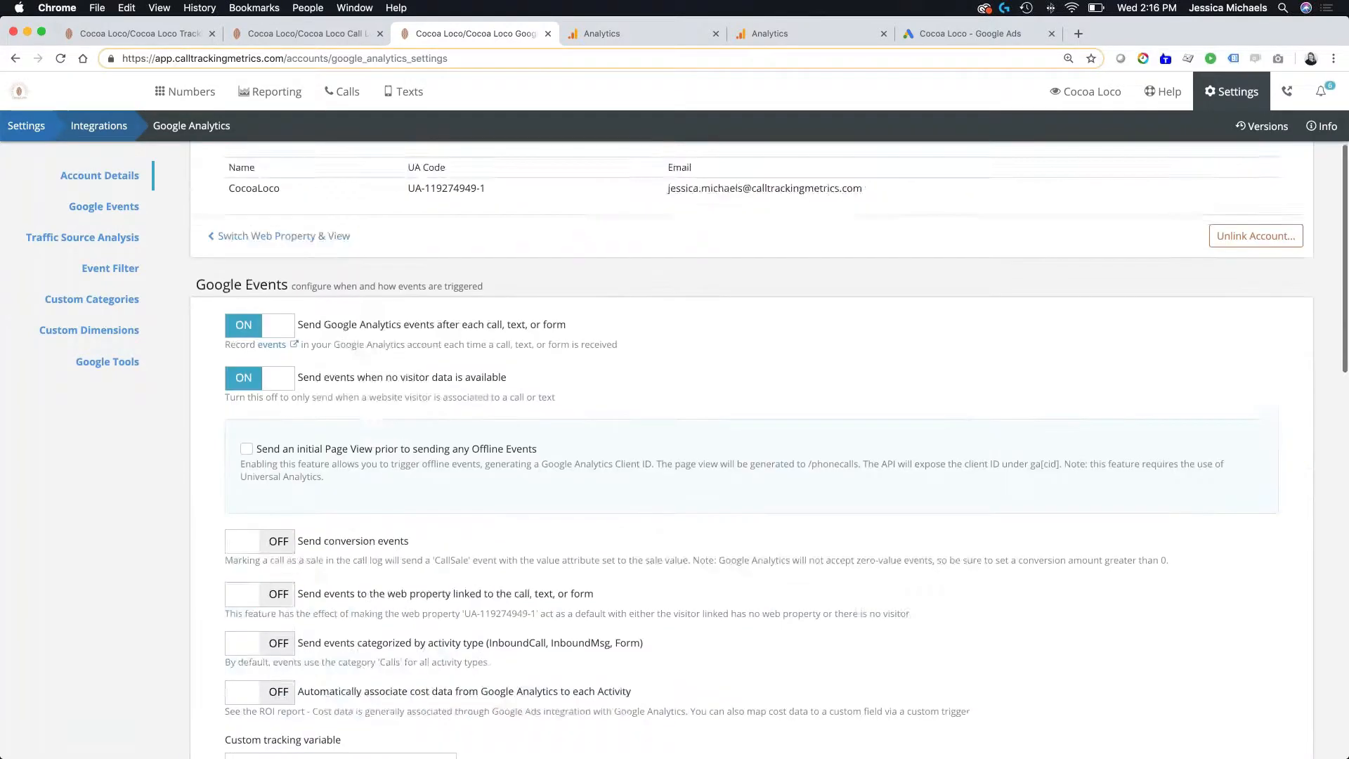
- Unlink the currently connected Google Analytics account from the integration and confirm the removal
{"action": "scroll", "coordinate": [745, 342], "scroll_direction": "up", "scroll_amount": 5}
{"action": "scroll", "coordinate": [745, 342], "scroll_direction": "up", "scroll_amount": 4}
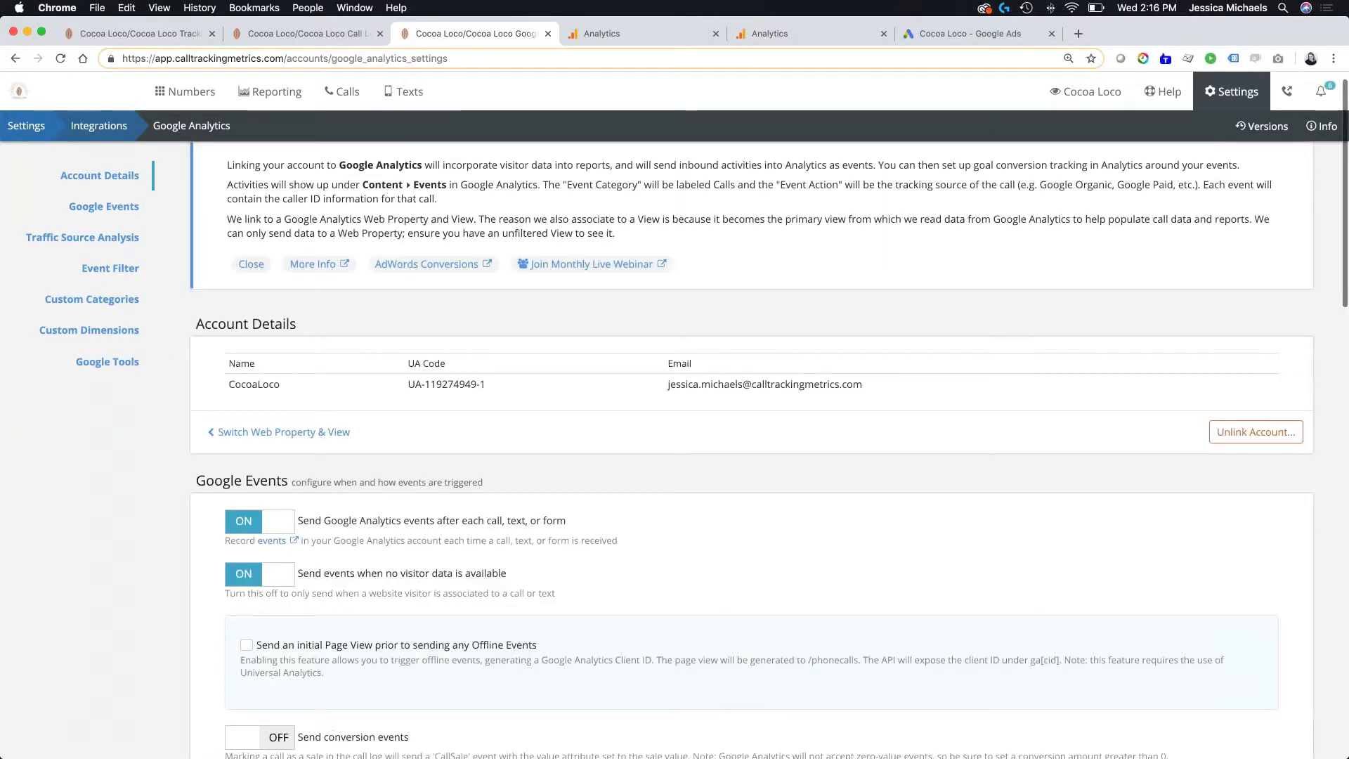
{"action": "left_click", "coordinate": [1293, 455]}
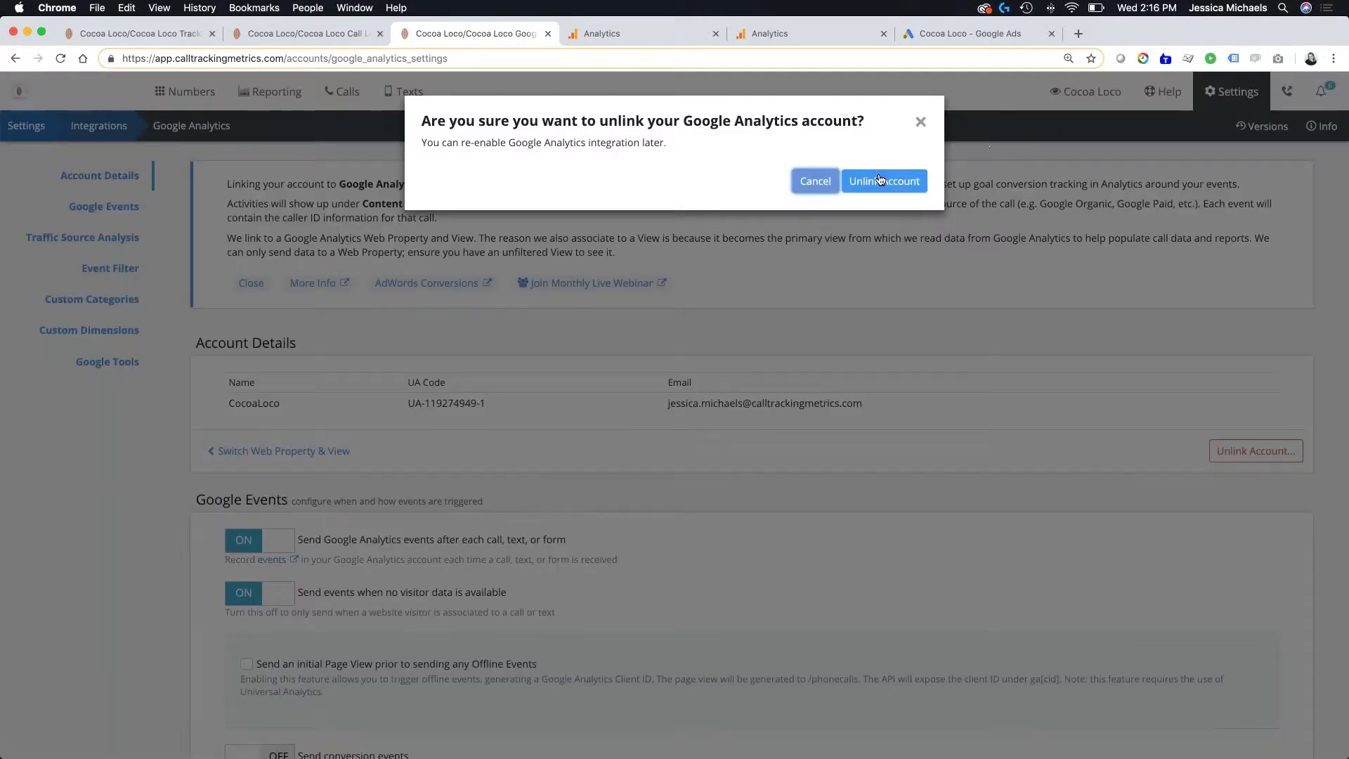
{"action": "left_click", "coordinate": [880, 181]}
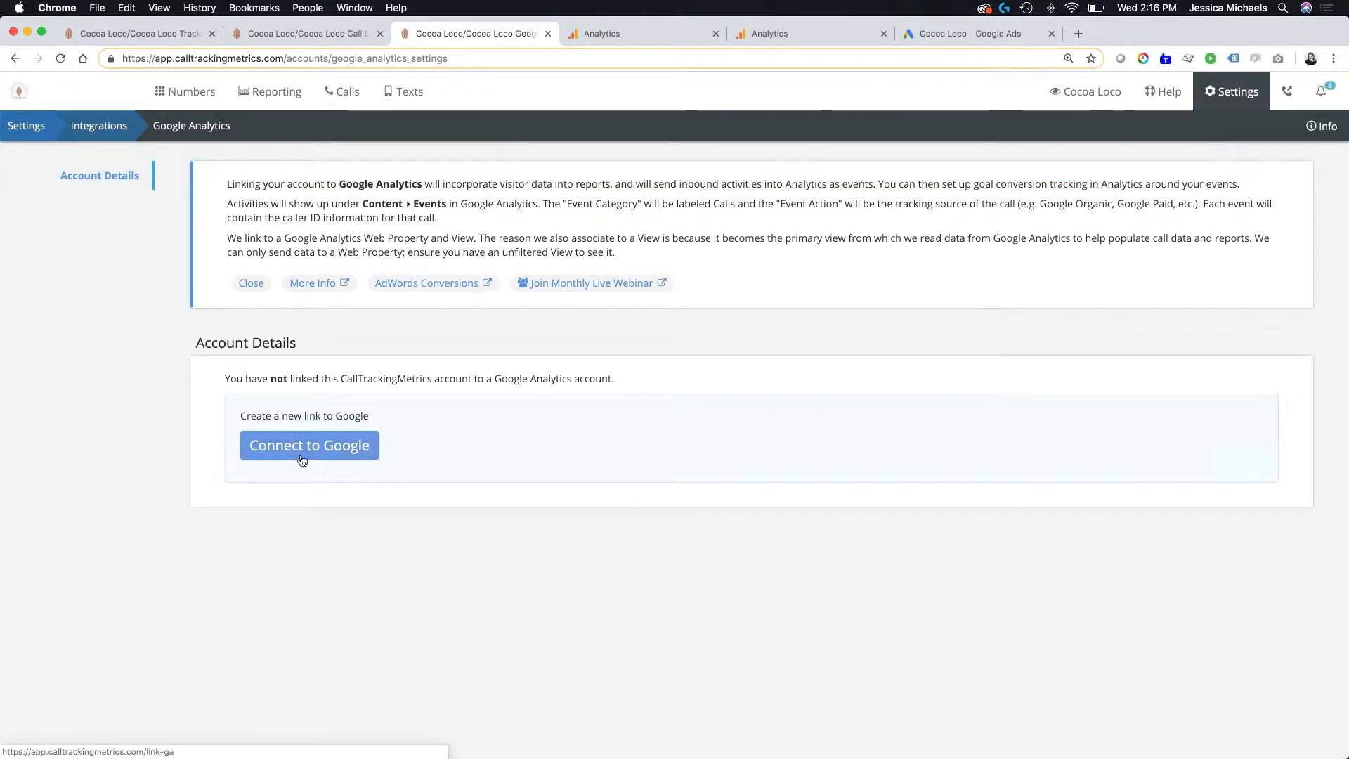
- Create a new link to Google with the first listed Google account and allow calltrackingmetrics.com to access its Analytics data
{"action": "left_click", "coordinate": [367, 445]}
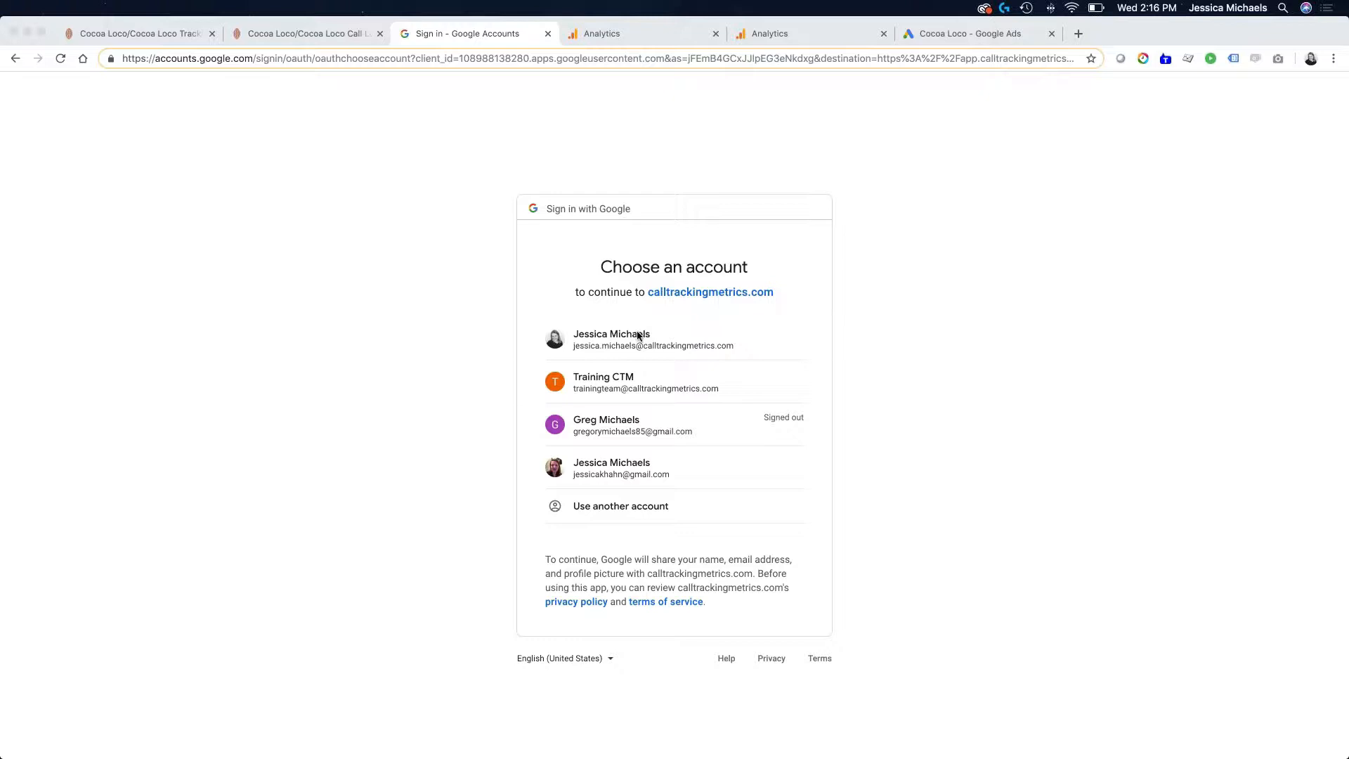
{"action": "left_click", "coordinate": [596, 331]}
{"action": "left_click", "coordinate": [596, 332]}
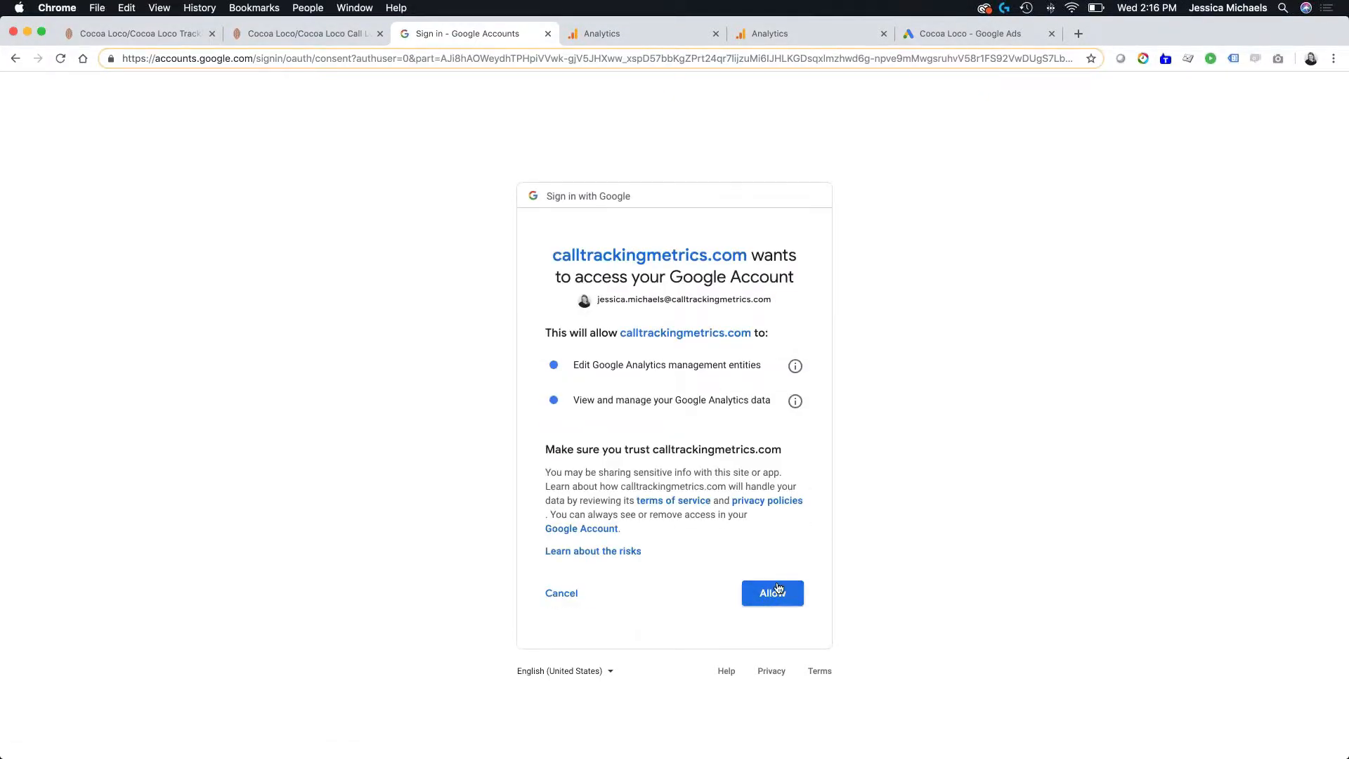
{"action": "left_click", "coordinate": [778, 590]}
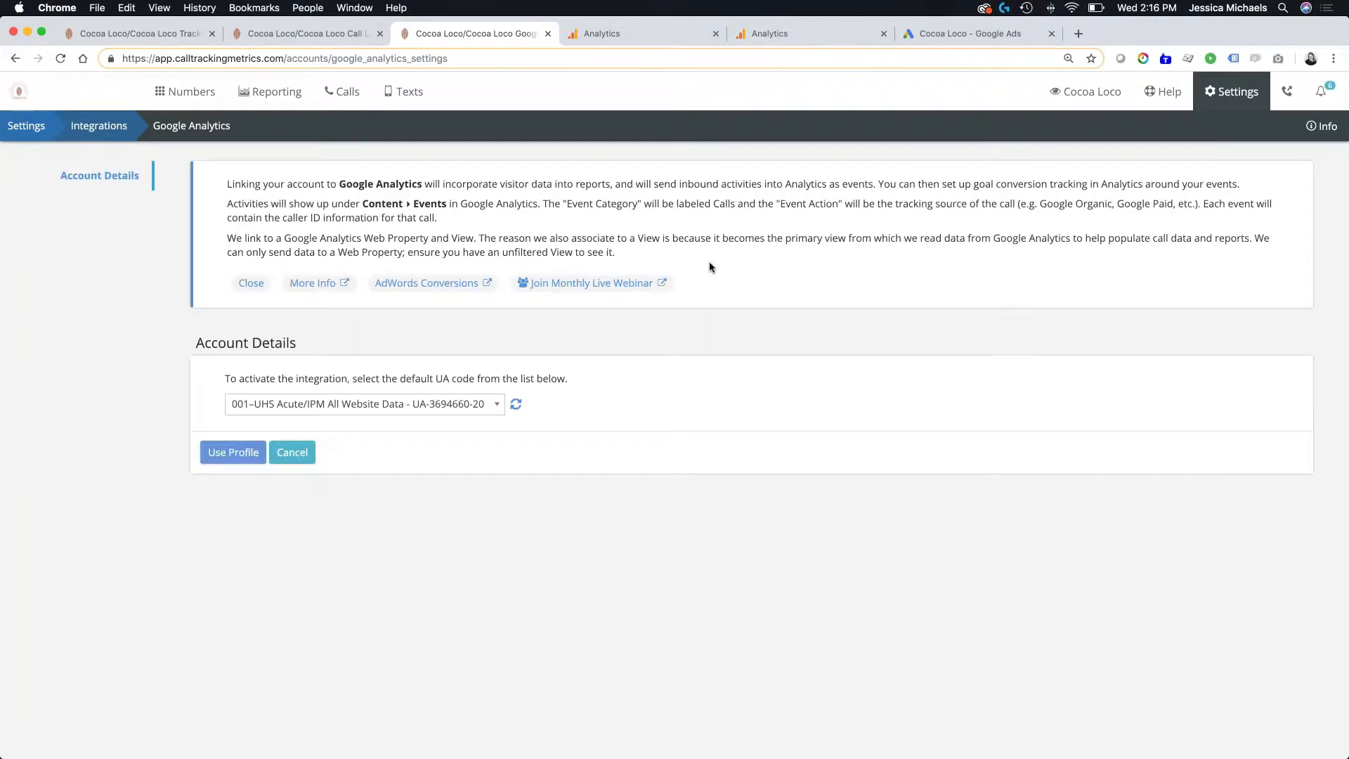
- Find the CocoaLoco All Web Site Data view among the available profiles and use it as the integration's default profile
{"action": "left_click", "coordinate": [482, 404]}
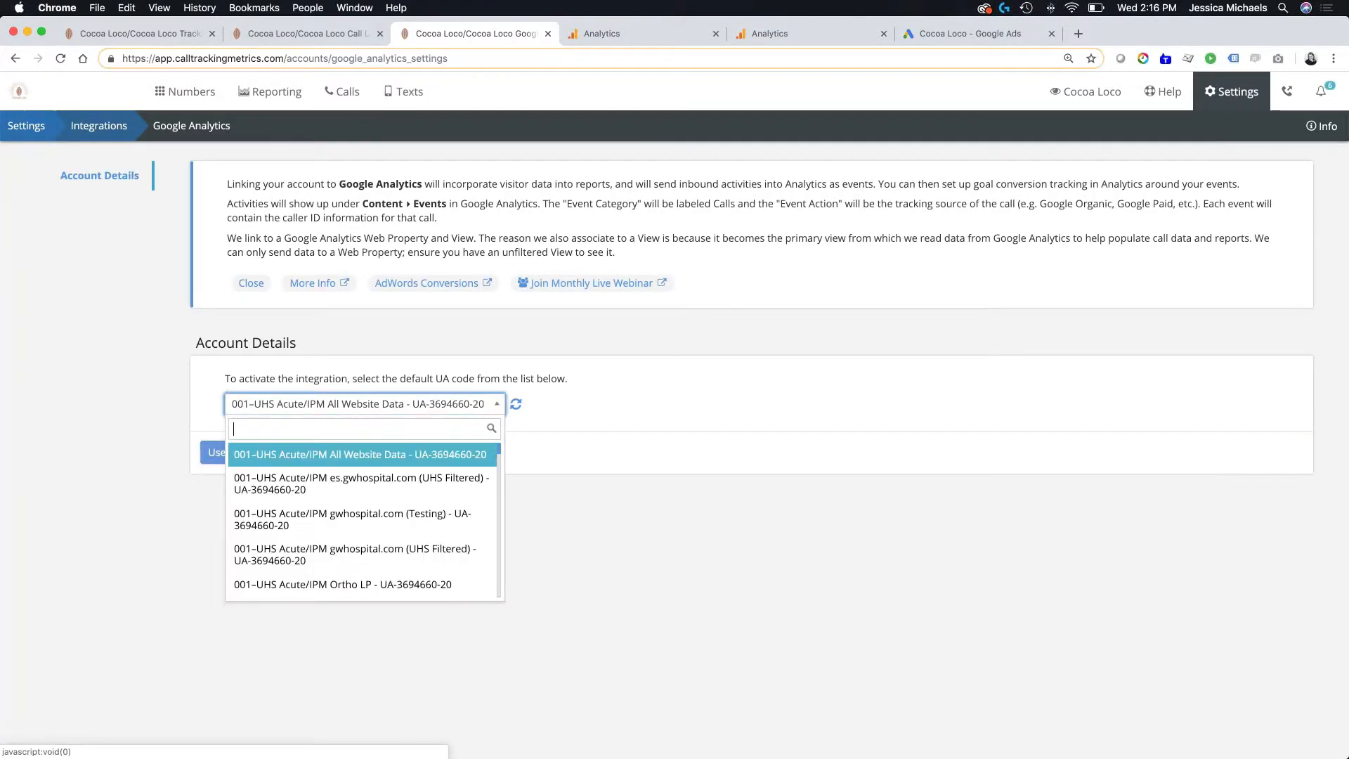
{"action": "scroll", "coordinate": [362, 554], "scroll_direction": "down", "scroll_amount": 10}
{"action": "scroll", "coordinate": [361, 554], "scroll_direction": "down", "scroll_amount": 5}
{"action": "scroll", "coordinate": [361, 554], "scroll_direction": "up", "scroll_amount": 15}
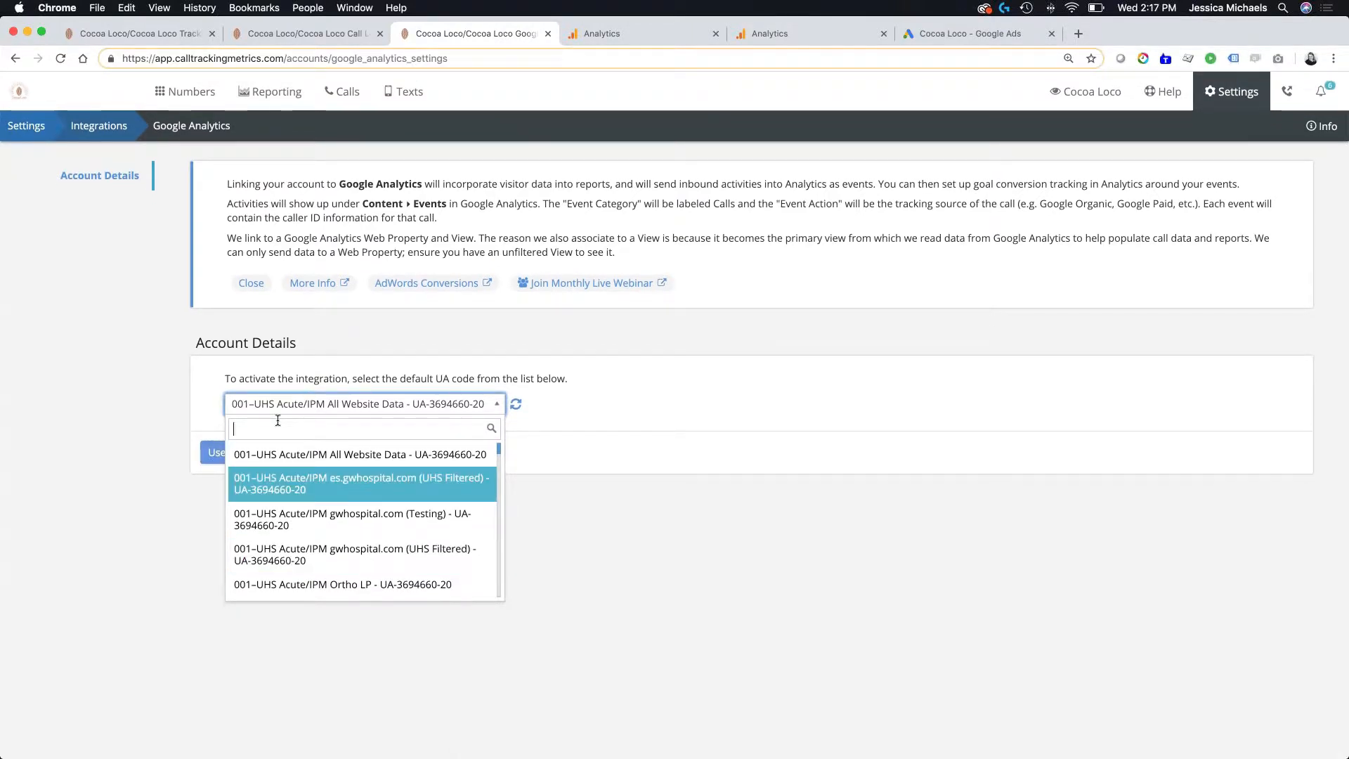
{"action": "type", "text": "coco"}
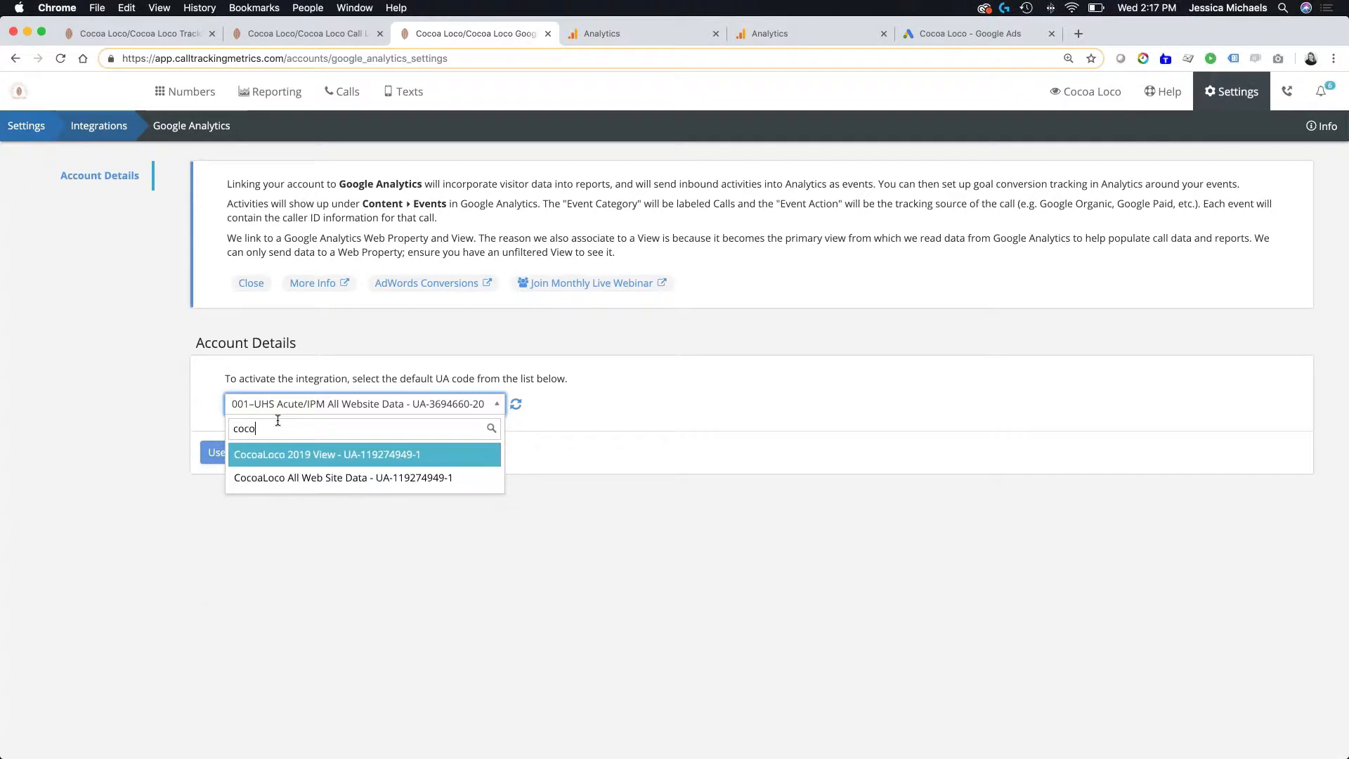
{"action": "left_click", "coordinate": [292, 477]}
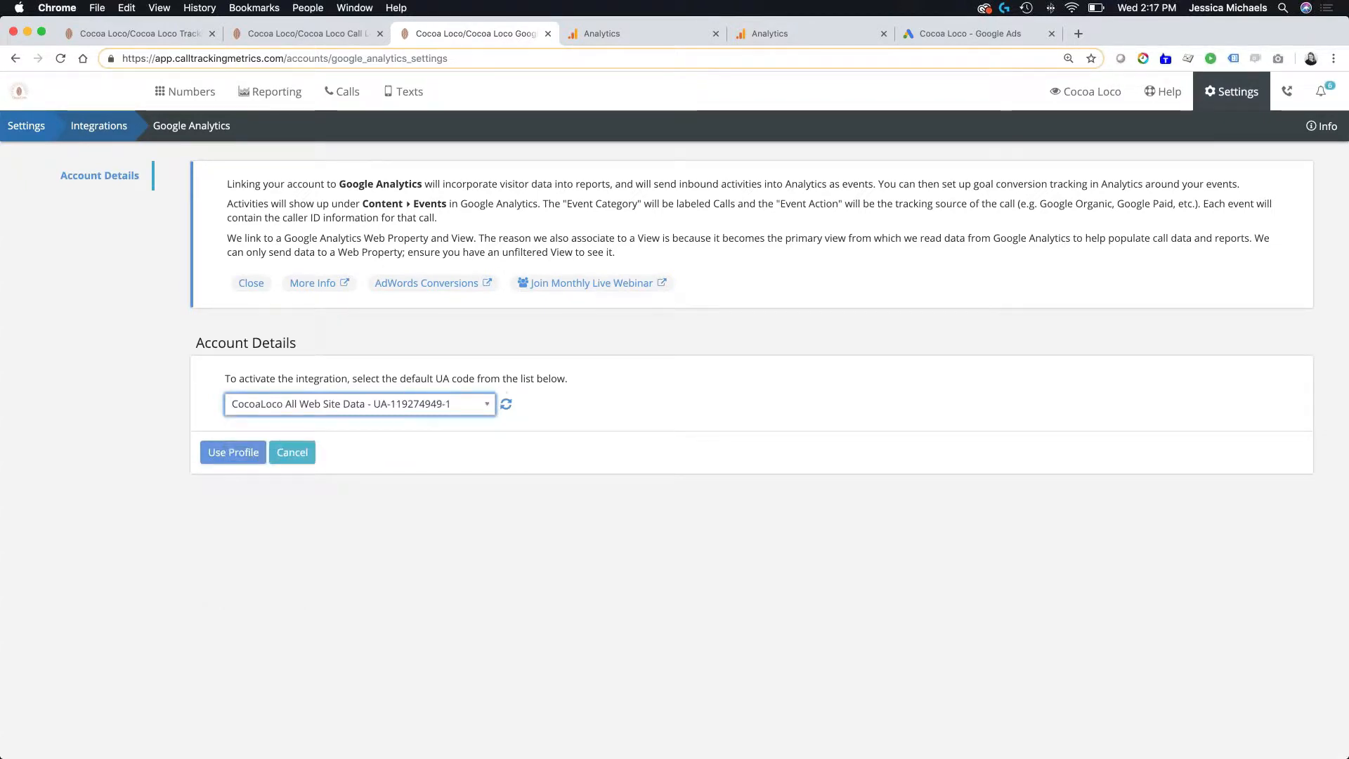
{"action": "left_click", "coordinate": [225, 456]}
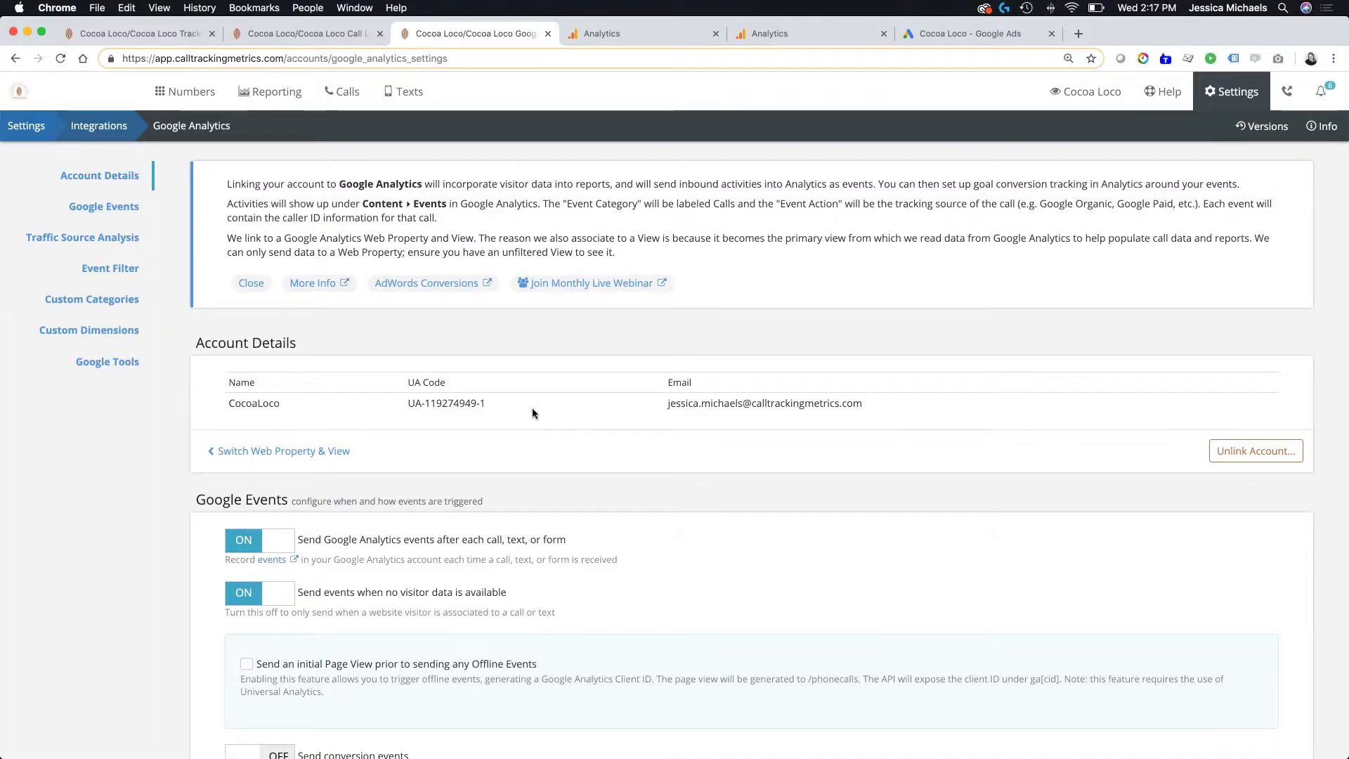
- Review the Google Events options of the integration and turn on Send conversion events
{"action": "scroll", "coordinate": [533, 407], "scroll_direction": "down", "scroll_amount": 3}
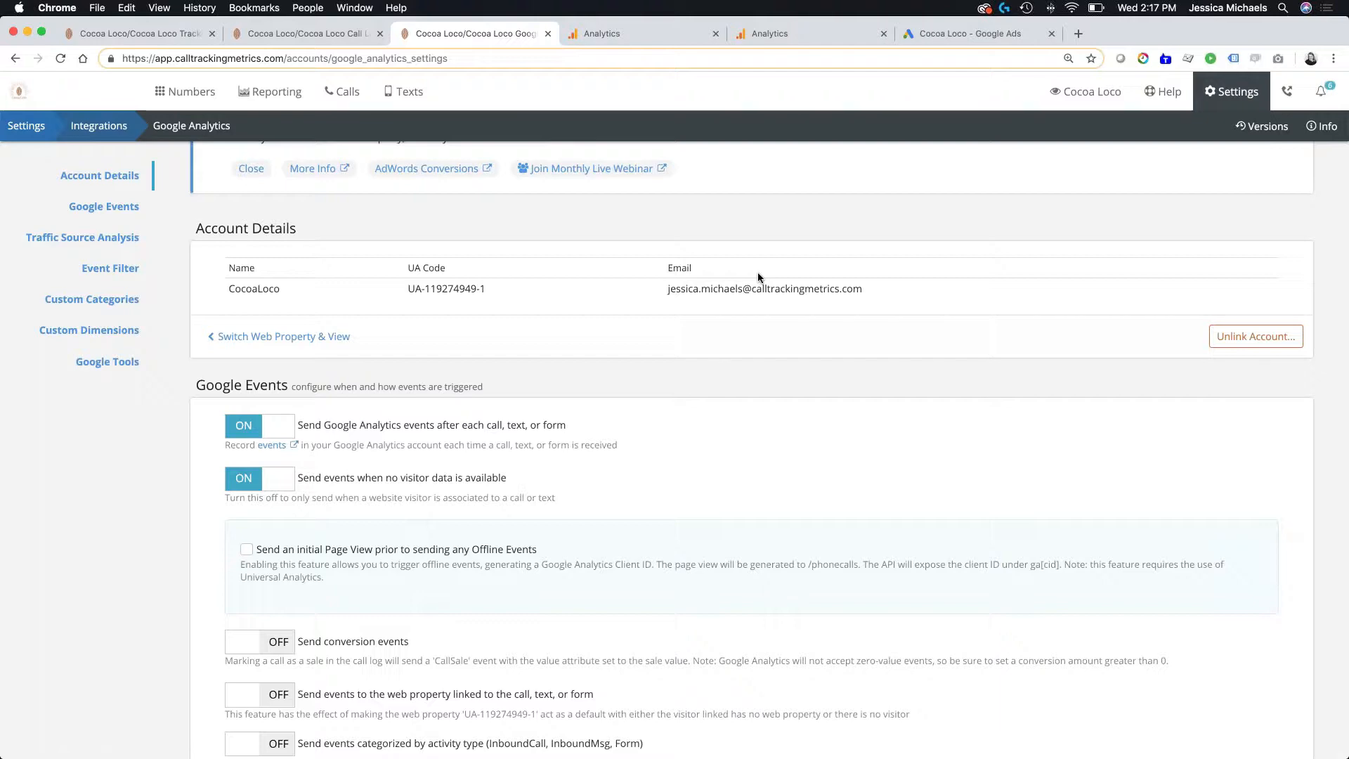
{"action": "scroll", "coordinate": [559, 395], "scroll_direction": "down", "scroll_amount": 5}
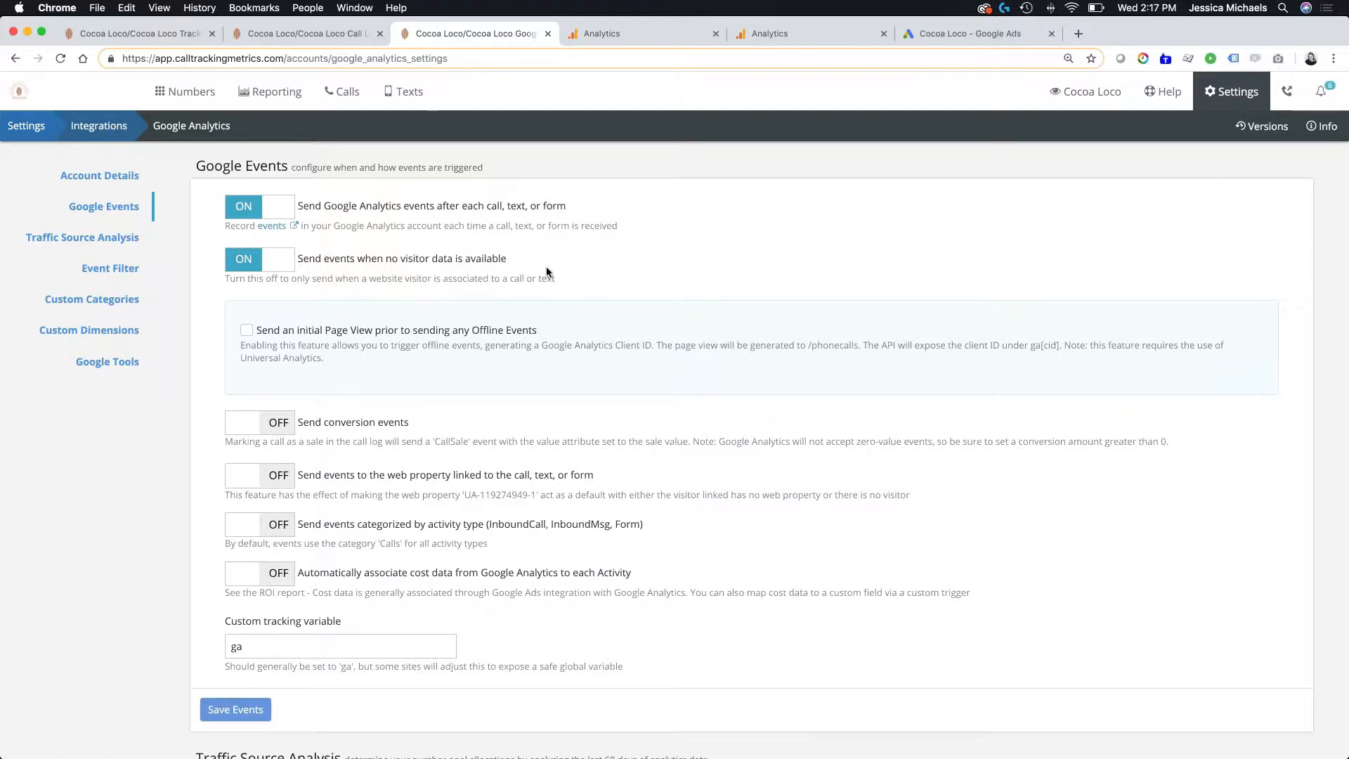
{"action": "scroll", "coordinate": [554, 325], "scroll_direction": "down", "scroll_amount": 3}
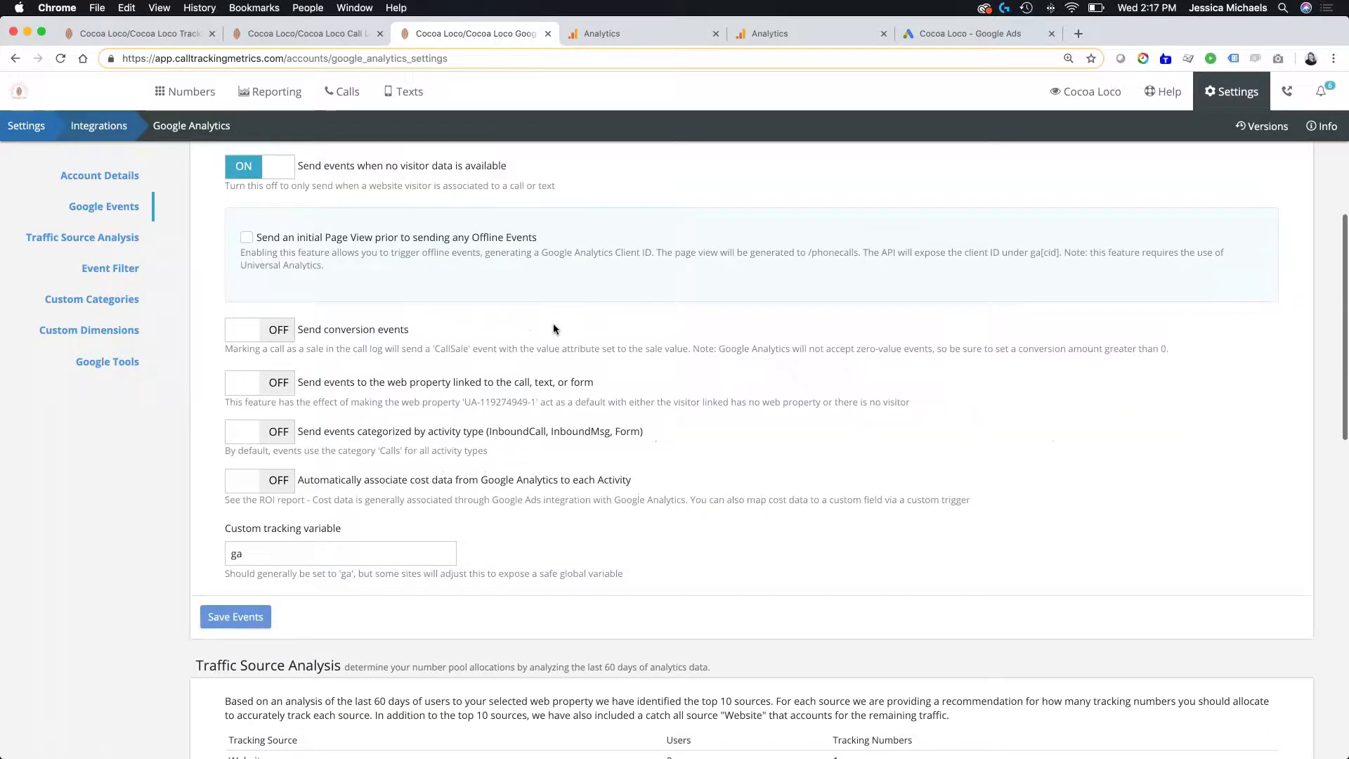
{"action": "scroll", "coordinate": [554, 327], "scroll_direction": "up", "scroll_amount": 2}
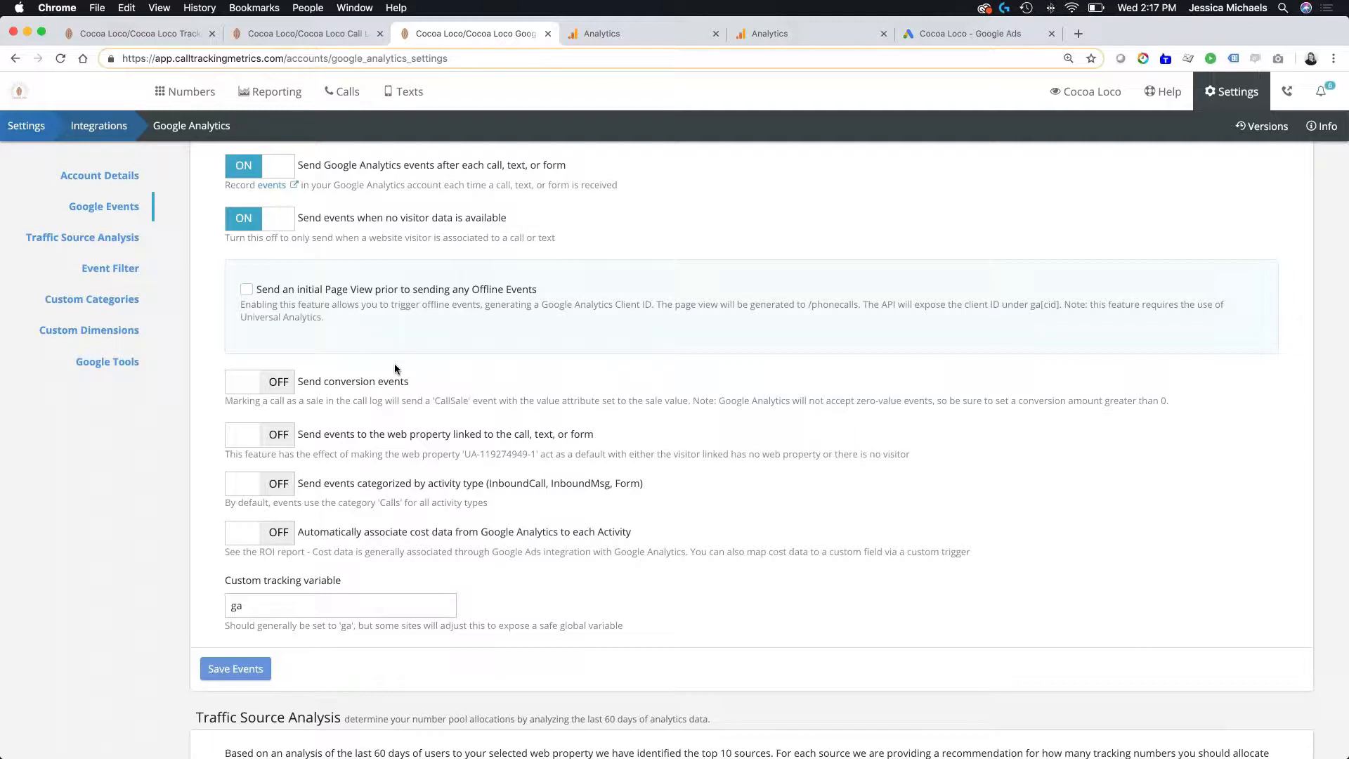
{"action": "scroll", "coordinate": [394, 369], "scroll_direction": "down", "scroll_amount": 1}
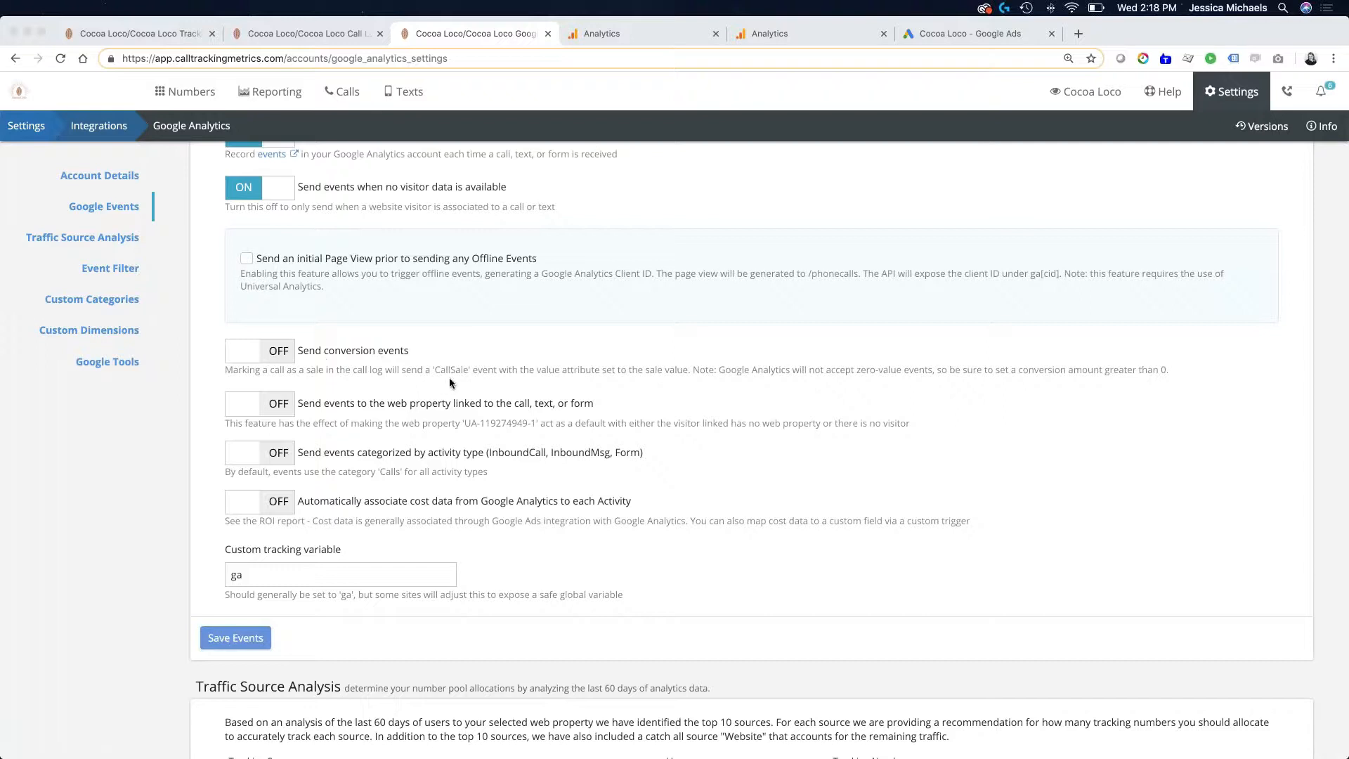
{"action": "left_click", "coordinate": [241, 356]}
{"action": "left_click", "coordinate": [240, 352]}
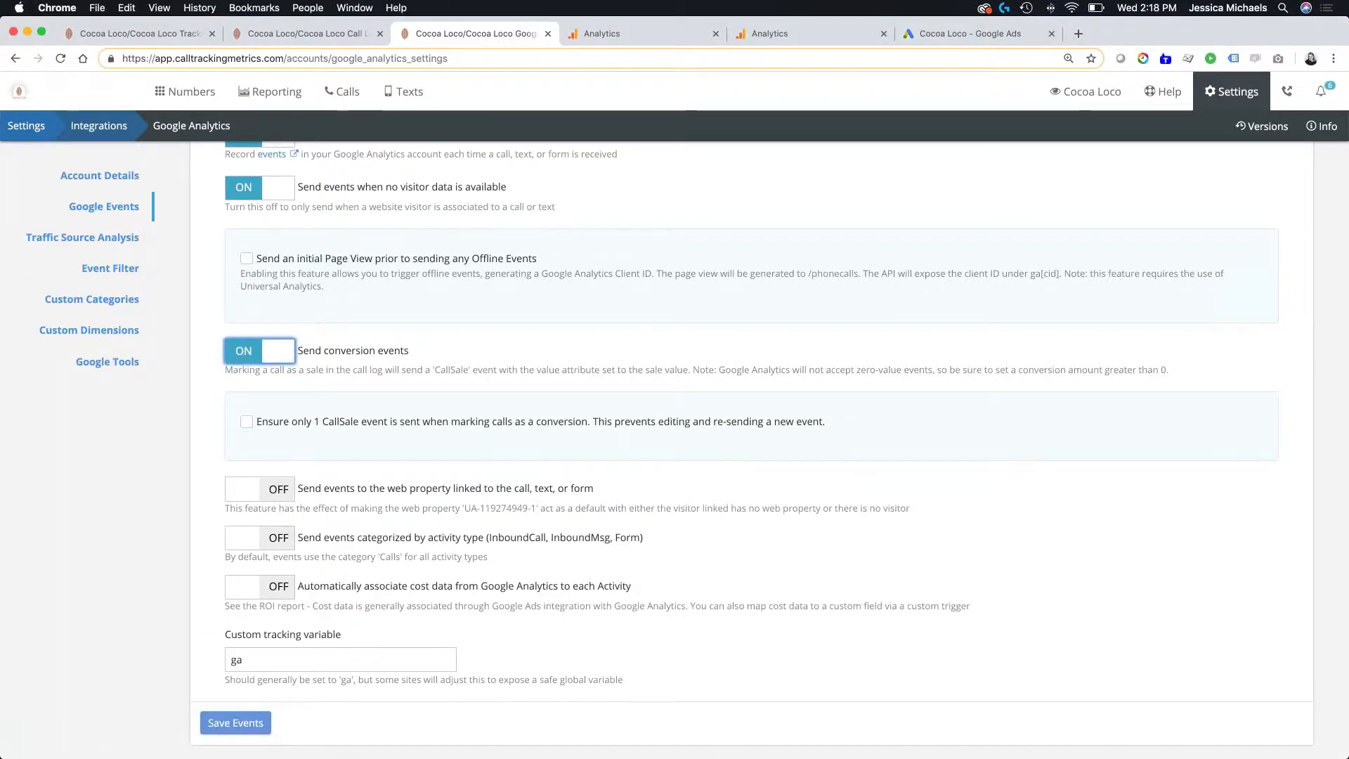
- Open the visitor detail of the $99.00 Google Ads call from June 1st in the call log, run Check Analytics, and close the report
{"action": "left_click", "coordinate": [305, 33]}
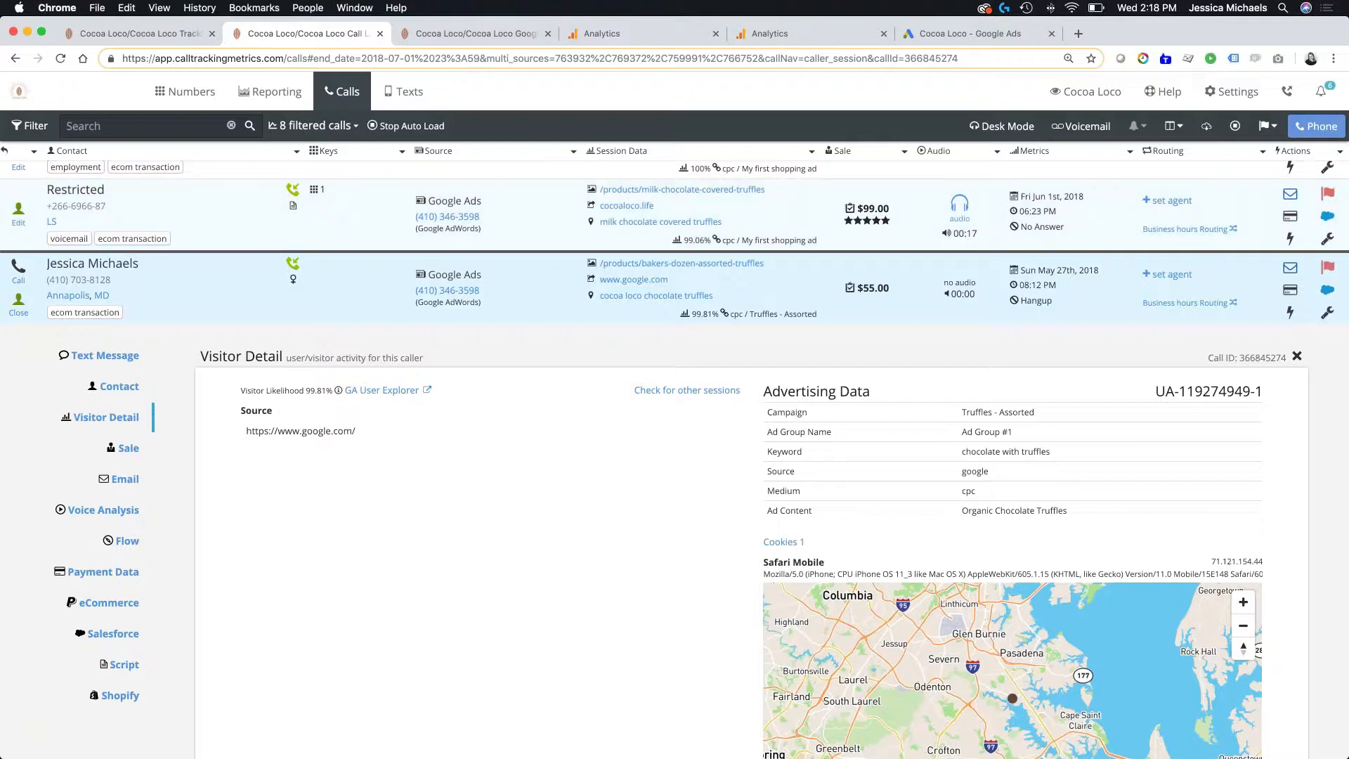
{"action": "left_click", "coordinate": [798, 224]}
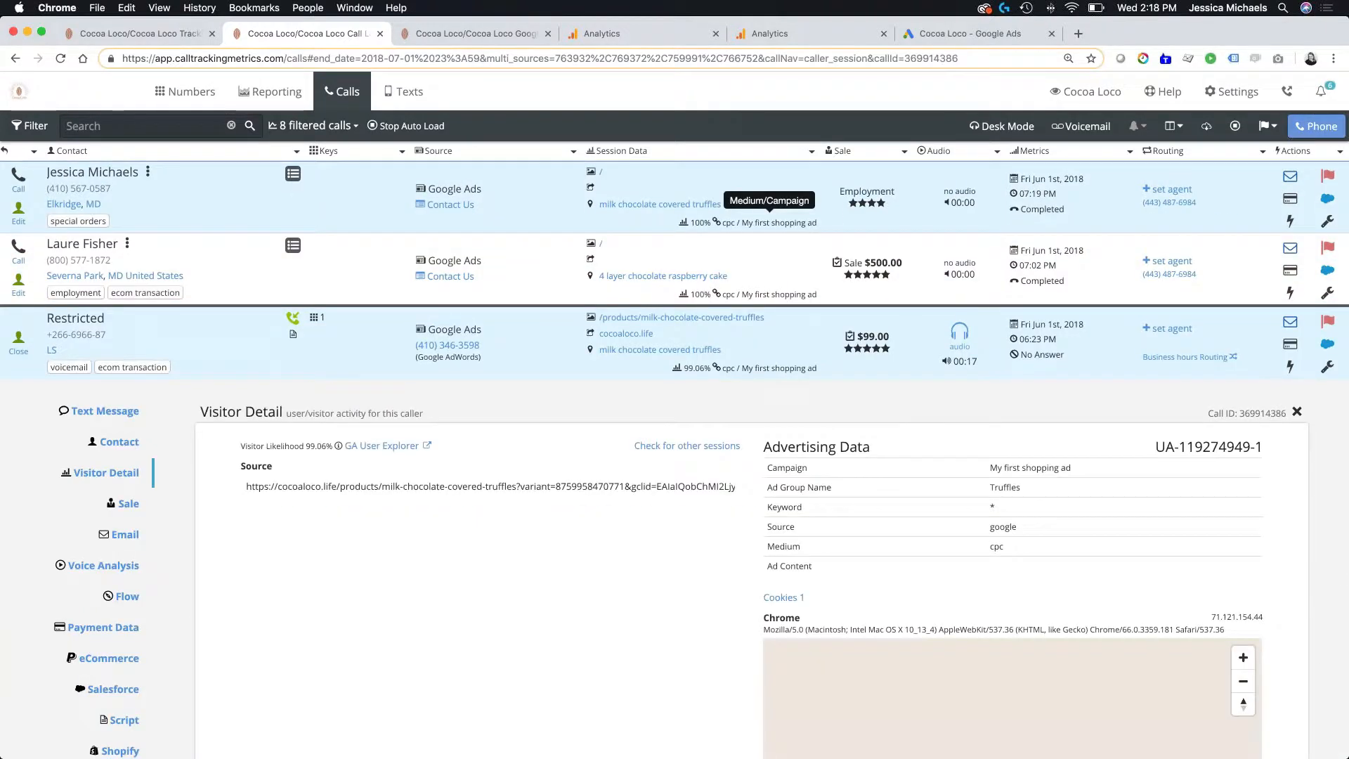
{"action": "scroll", "coordinate": [625, 488], "scroll_direction": "down", "scroll_amount": 1}
{"action": "scroll", "coordinate": [624, 487], "scroll_direction": "down", "scroll_amount": 5}
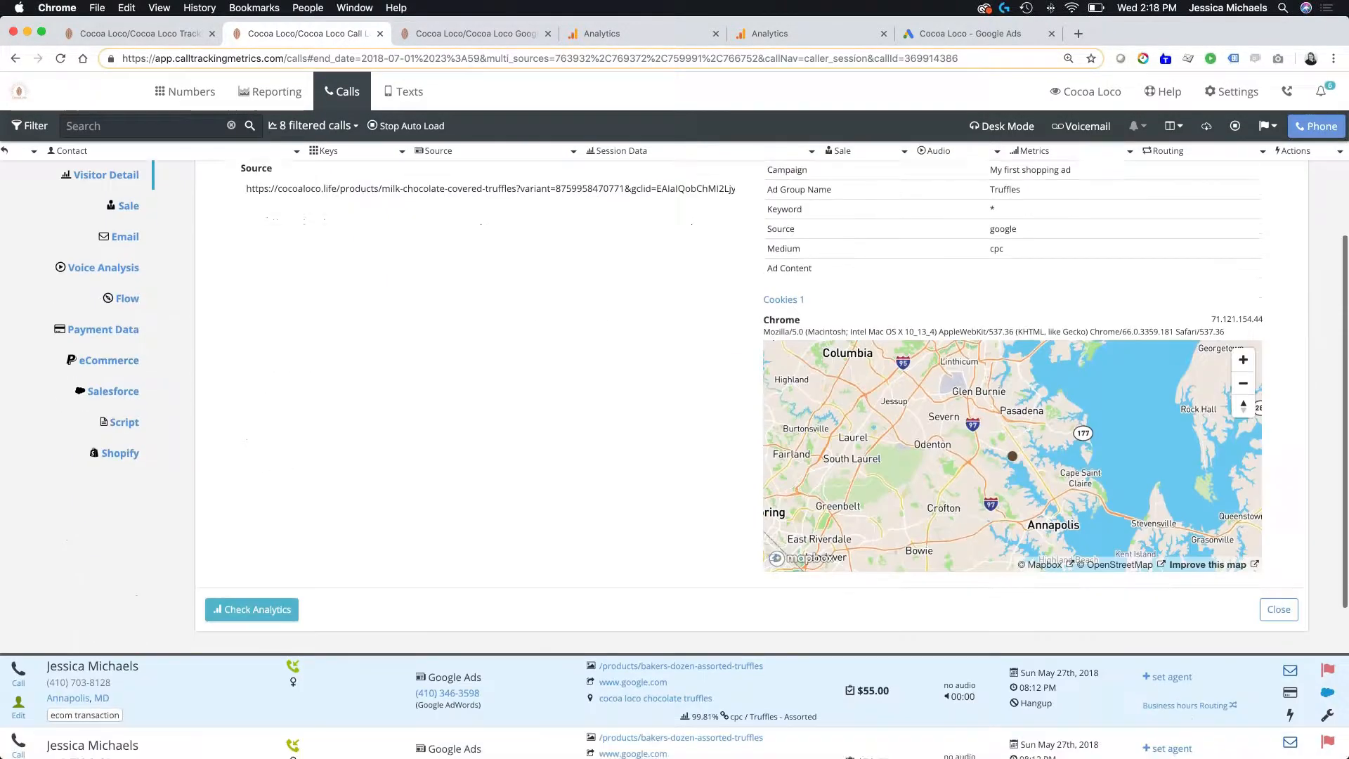
{"action": "left_click", "coordinate": [233, 615]}
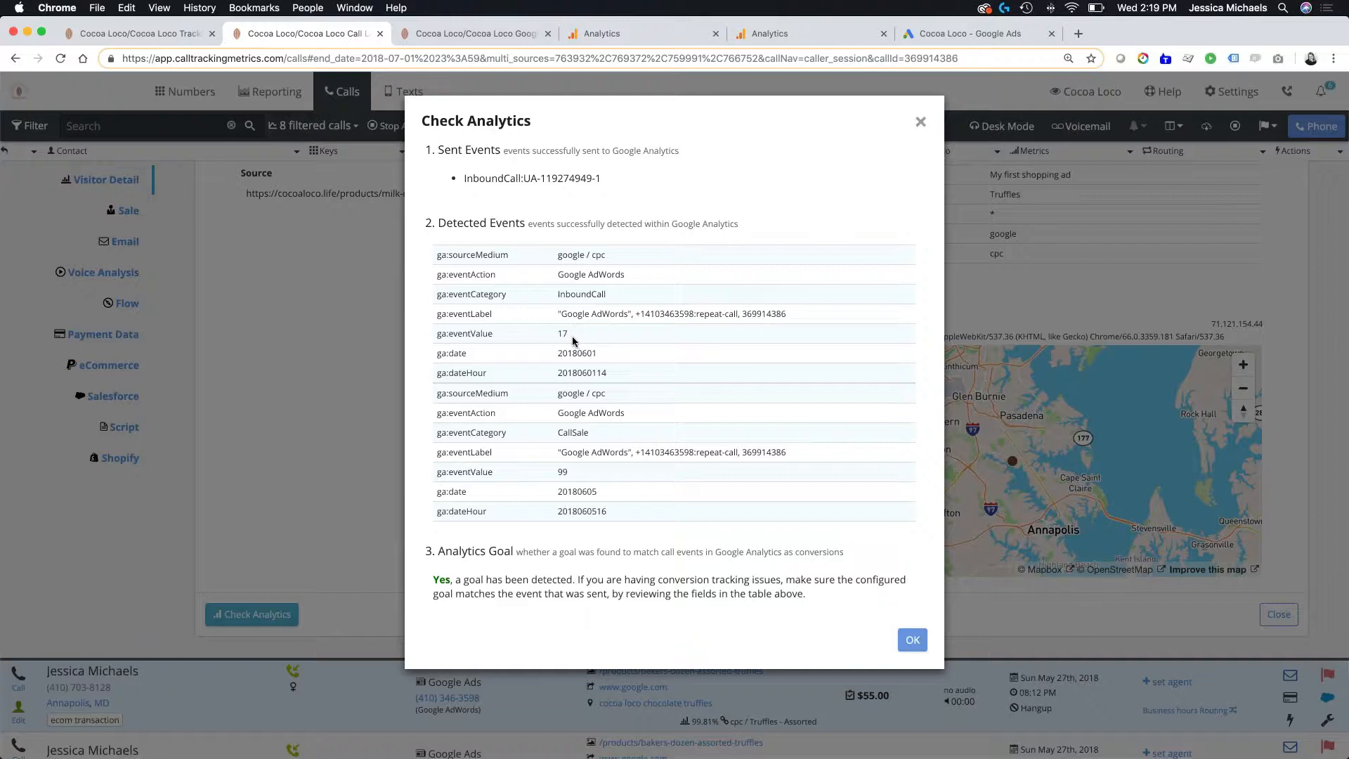
{"action": "left_click", "coordinate": [912, 638]}
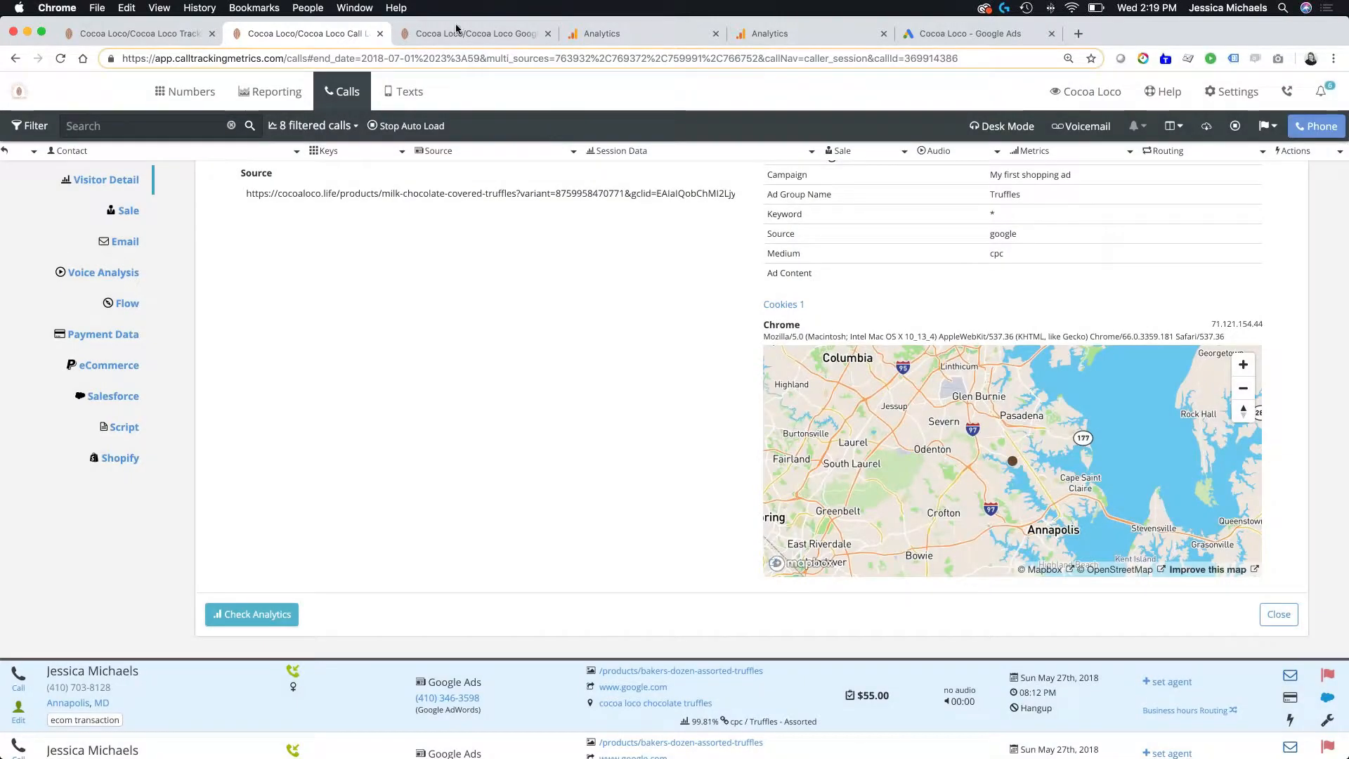
- Return to the Google Analytics integration settings and try the option ensuring only 1 CallSale event is sent when marking calls as a conversion
{"action": "left_click", "coordinate": [453, 35]}
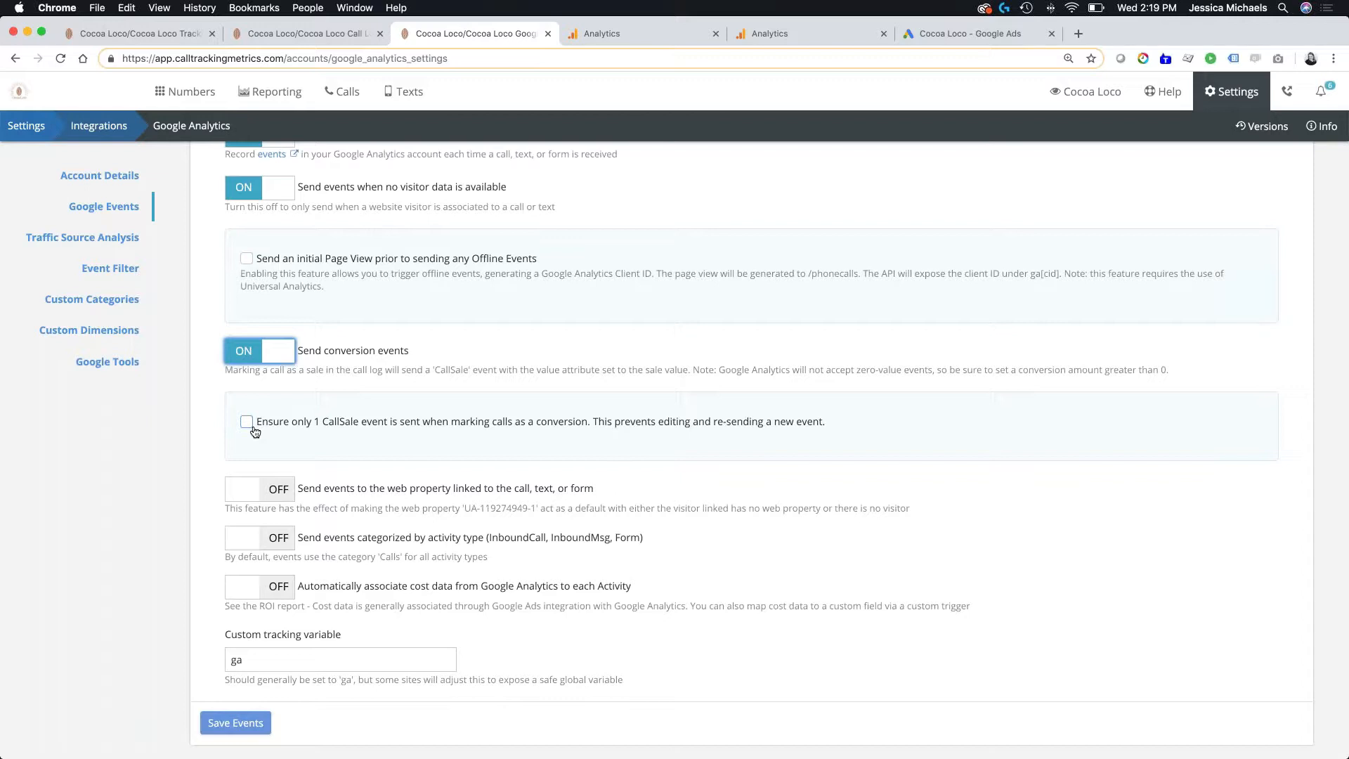
{"action": "left_click", "coordinate": [247, 422]}
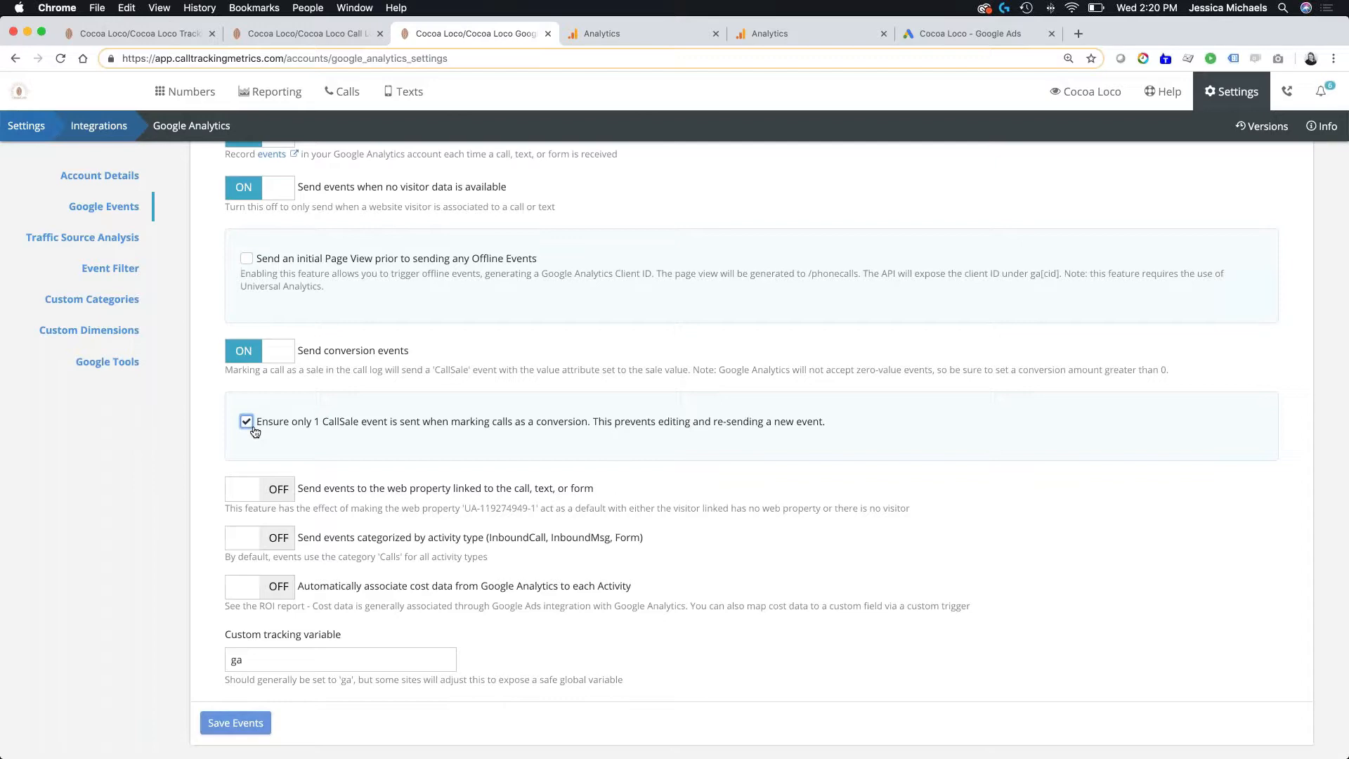
- Review the remaining Google Events options and turn on Send events categorized by activity type (InboundCall, InboundMsg, Form)
{"action": "scroll", "coordinate": [448, 458], "scroll_direction": "down", "scroll_amount": 3}
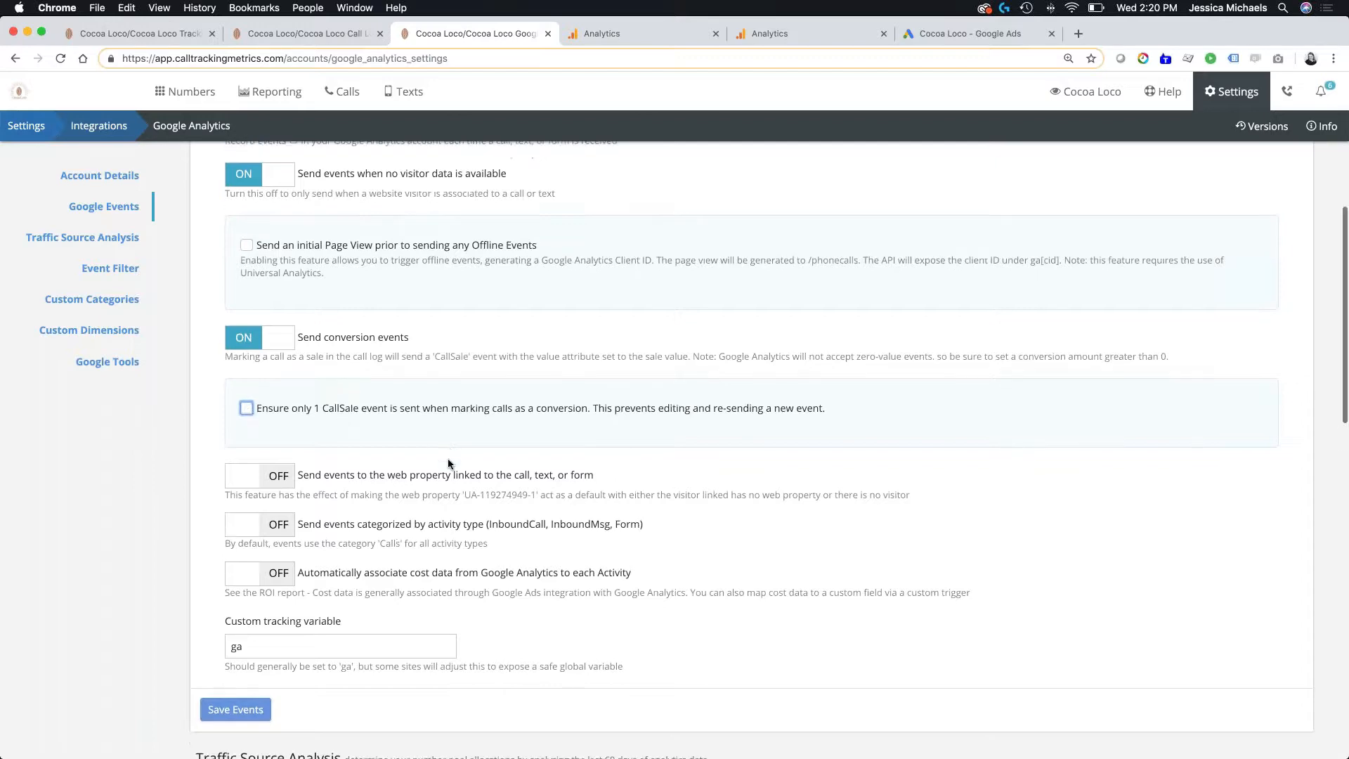
{"action": "scroll", "coordinate": [752, 450], "scroll_direction": "down", "scroll_amount": 2}
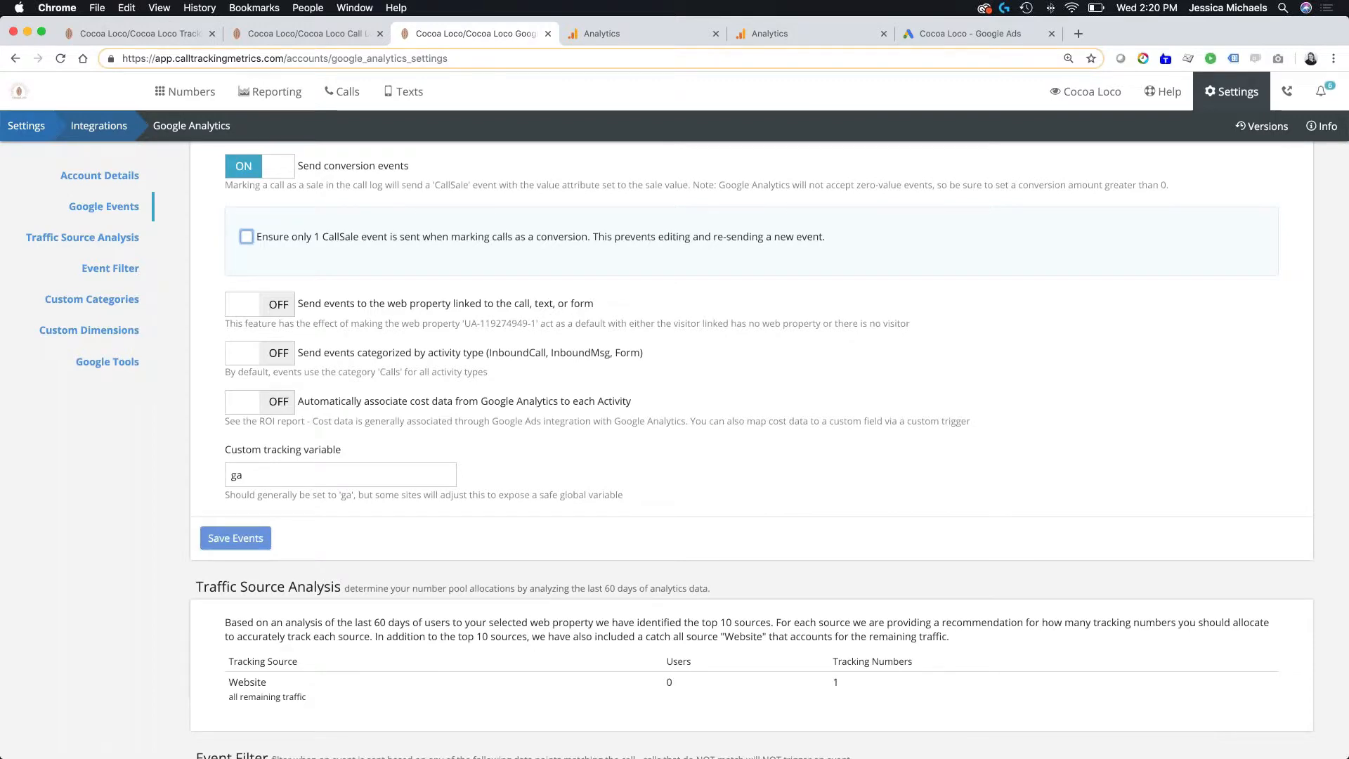
{"action": "scroll", "coordinate": [252, 211], "scroll_direction": "down", "scroll_amount": 4}
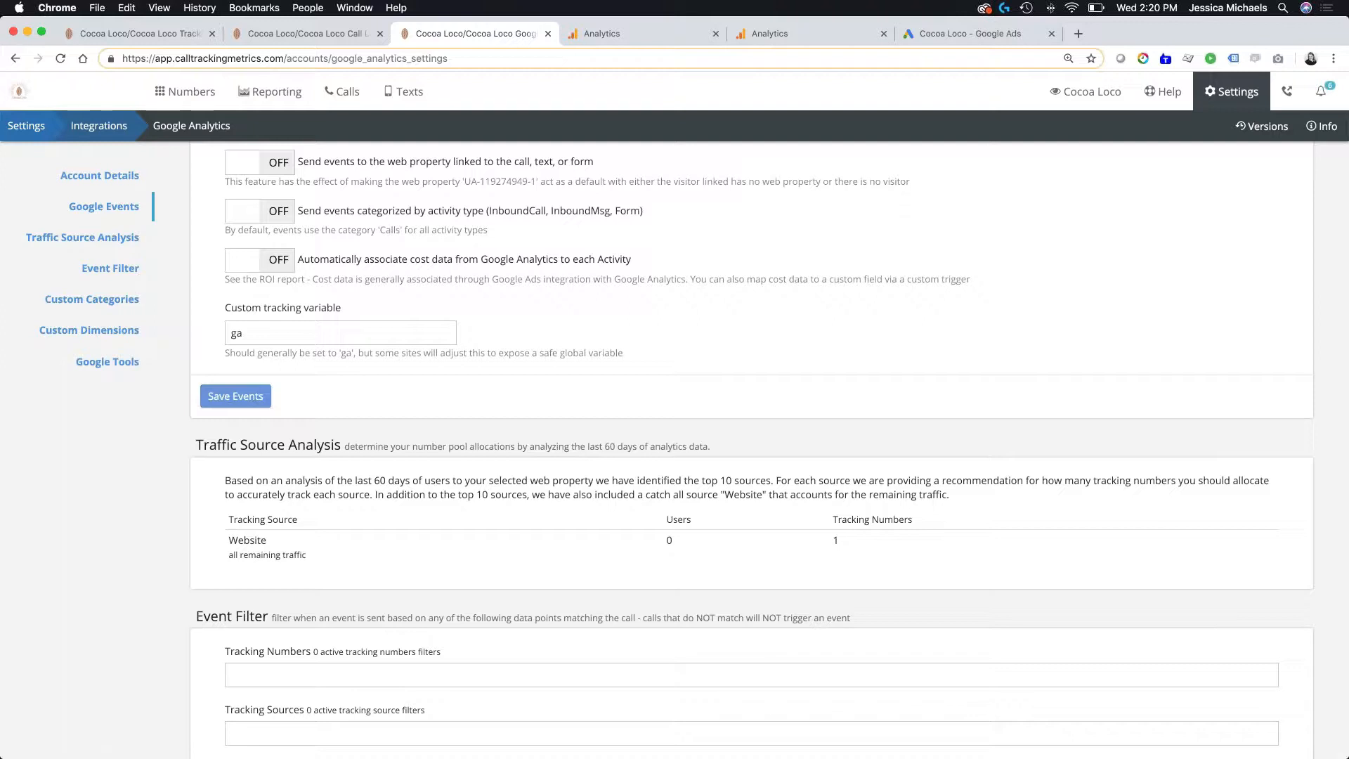
{"action": "left_click", "coordinate": [258, 211]}
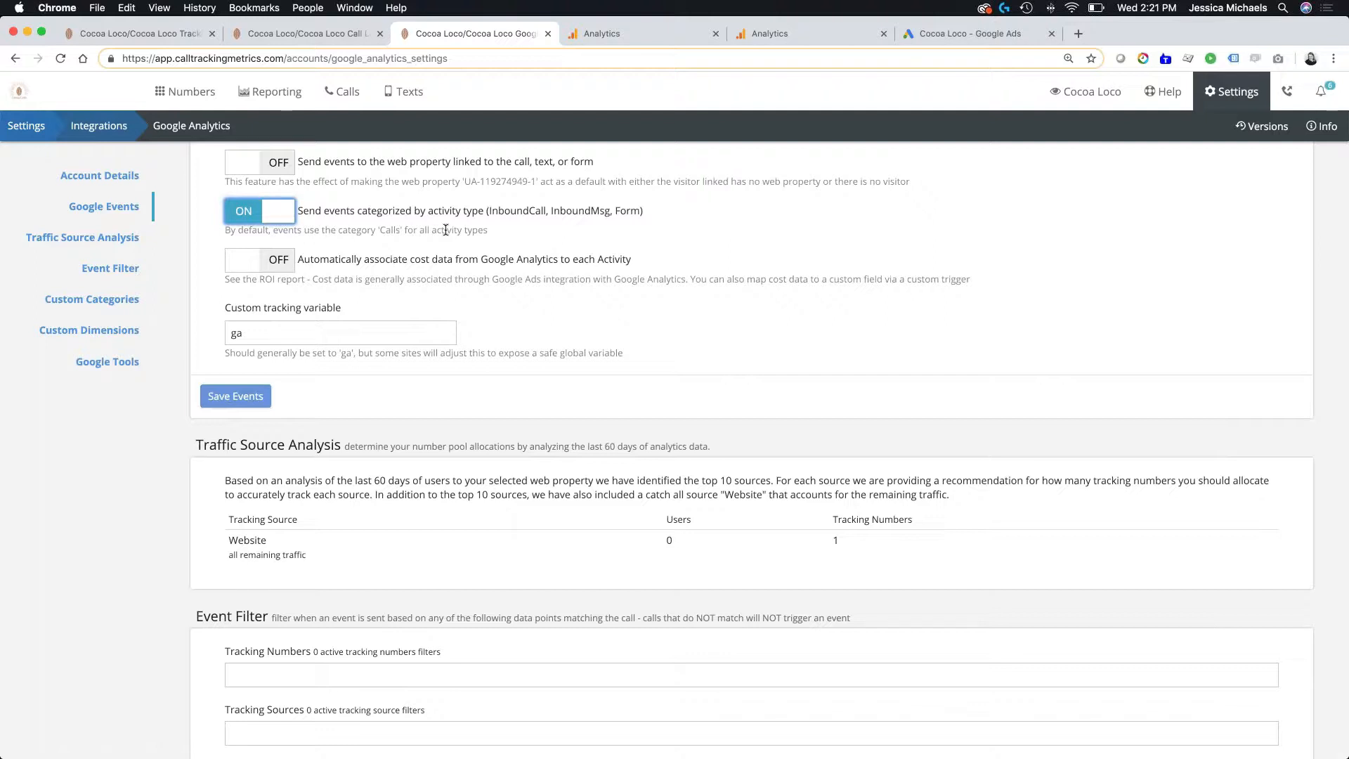
{"action": "scroll", "coordinate": [445, 230], "scroll_direction": "down", "scroll_amount": 2}
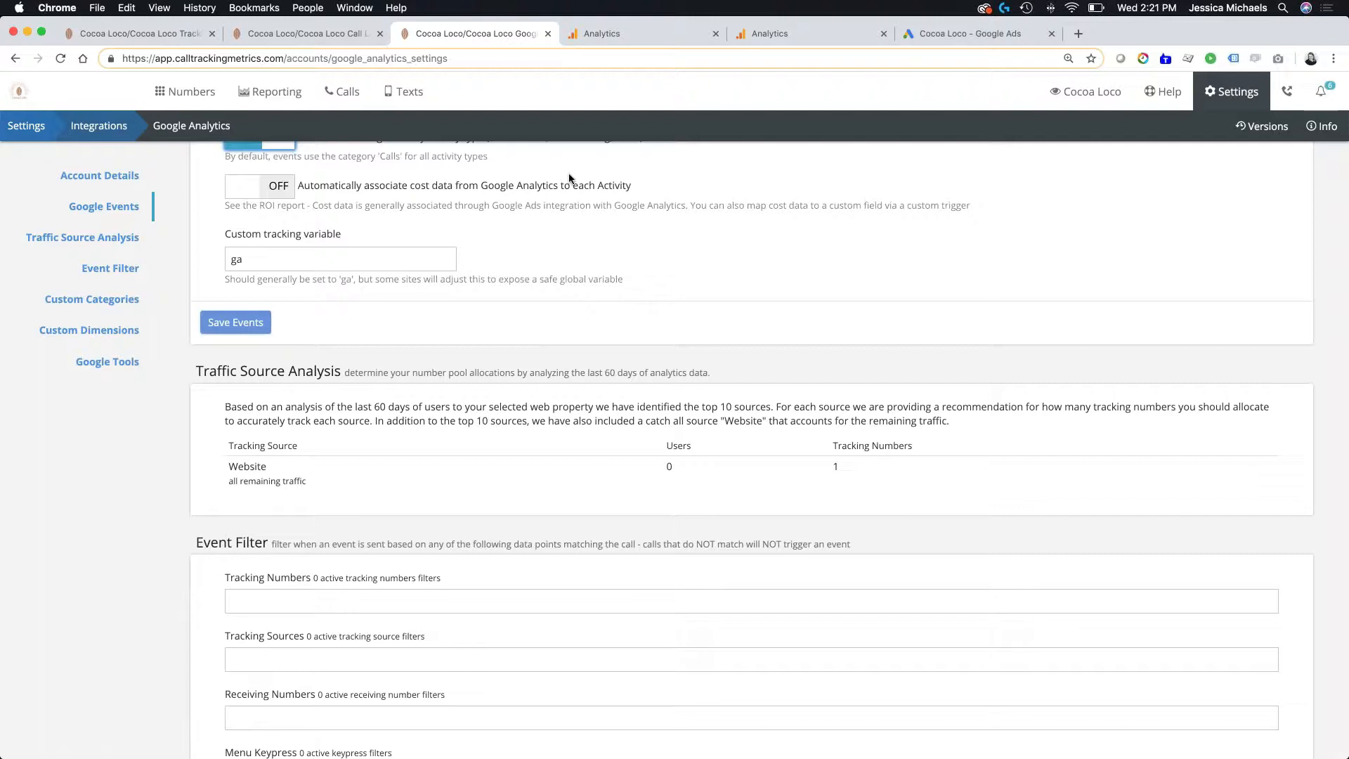
{"action": "scroll", "coordinate": [569, 179], "scroll_direction": "up", "scroll_amount": 3}
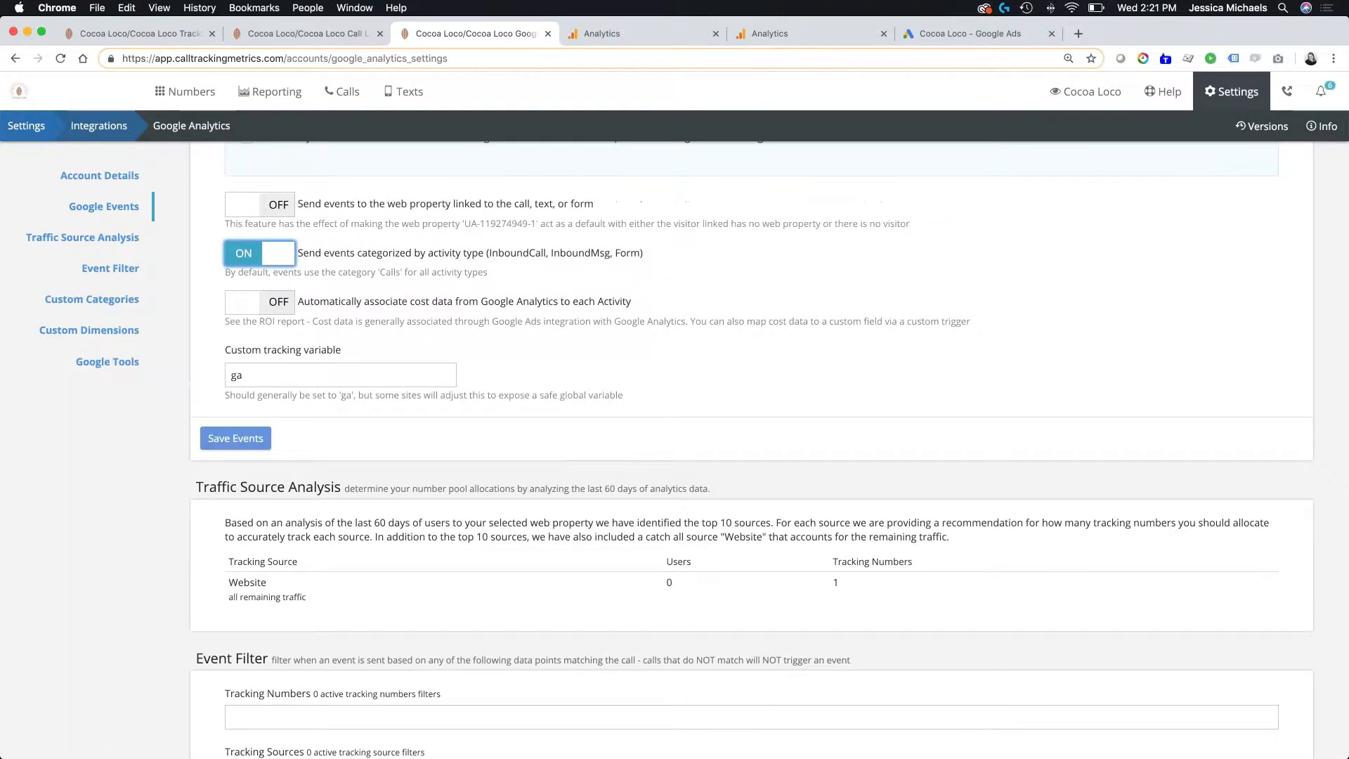
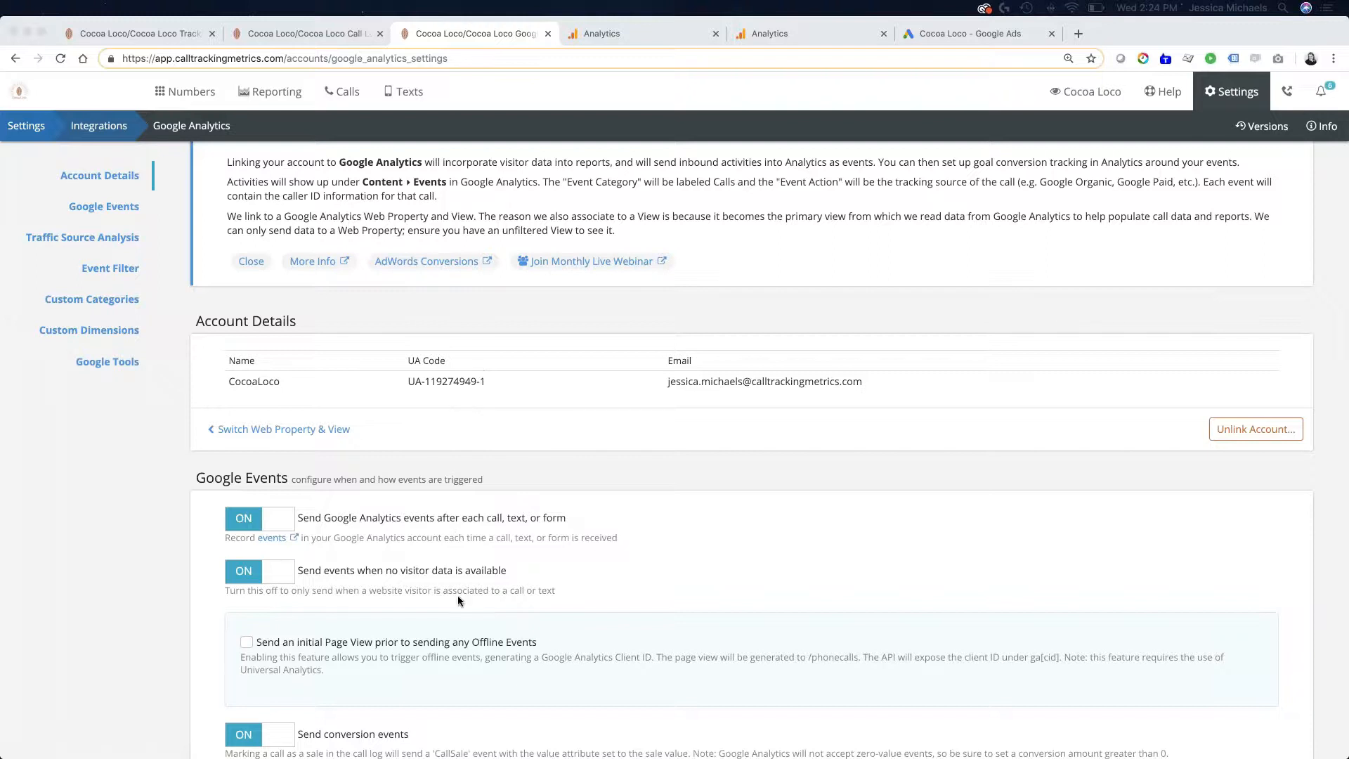
{"action": "scroll", "coordinate": [457, 596], "scroll_direction": "down", "scroll_amount": 6}
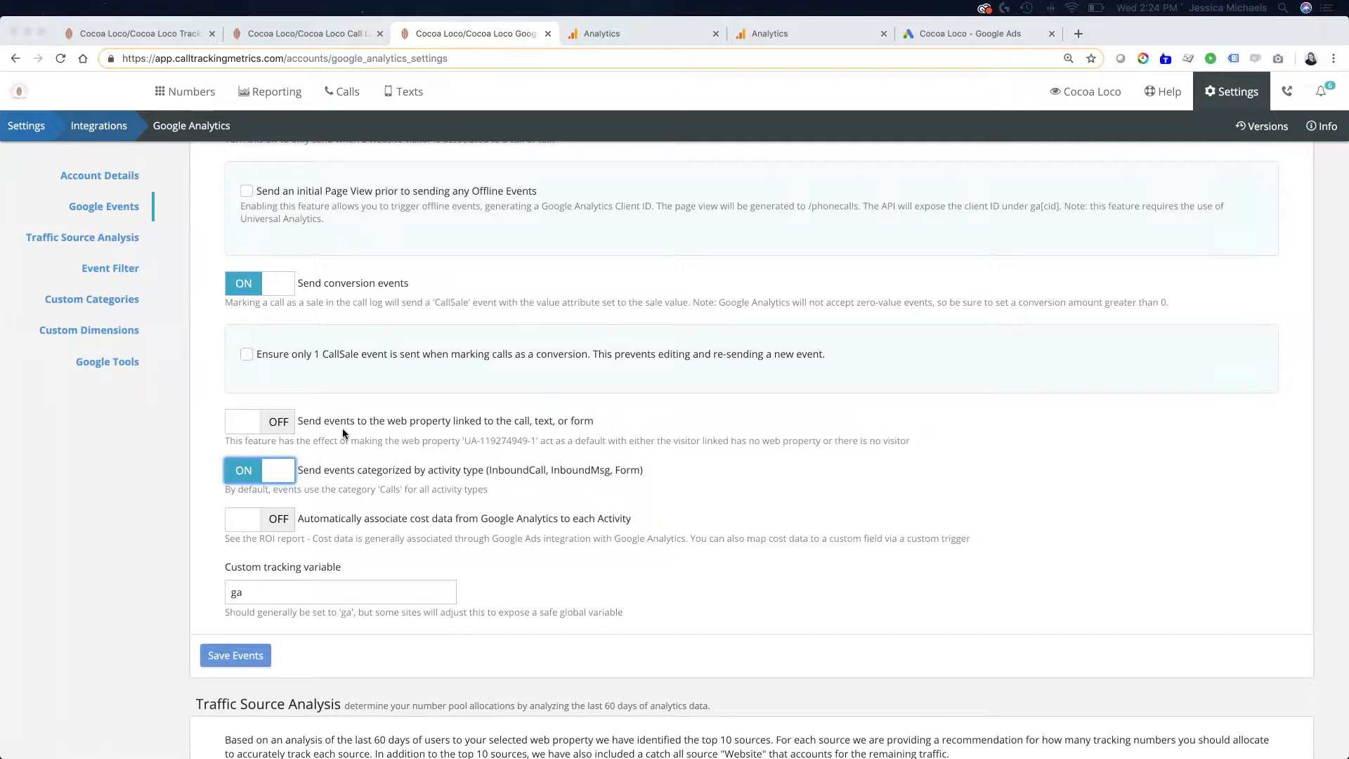
{"action": "scroll", "coordinate": [343, 428], "scroll_direction": "up", "scroll_amount": 7}
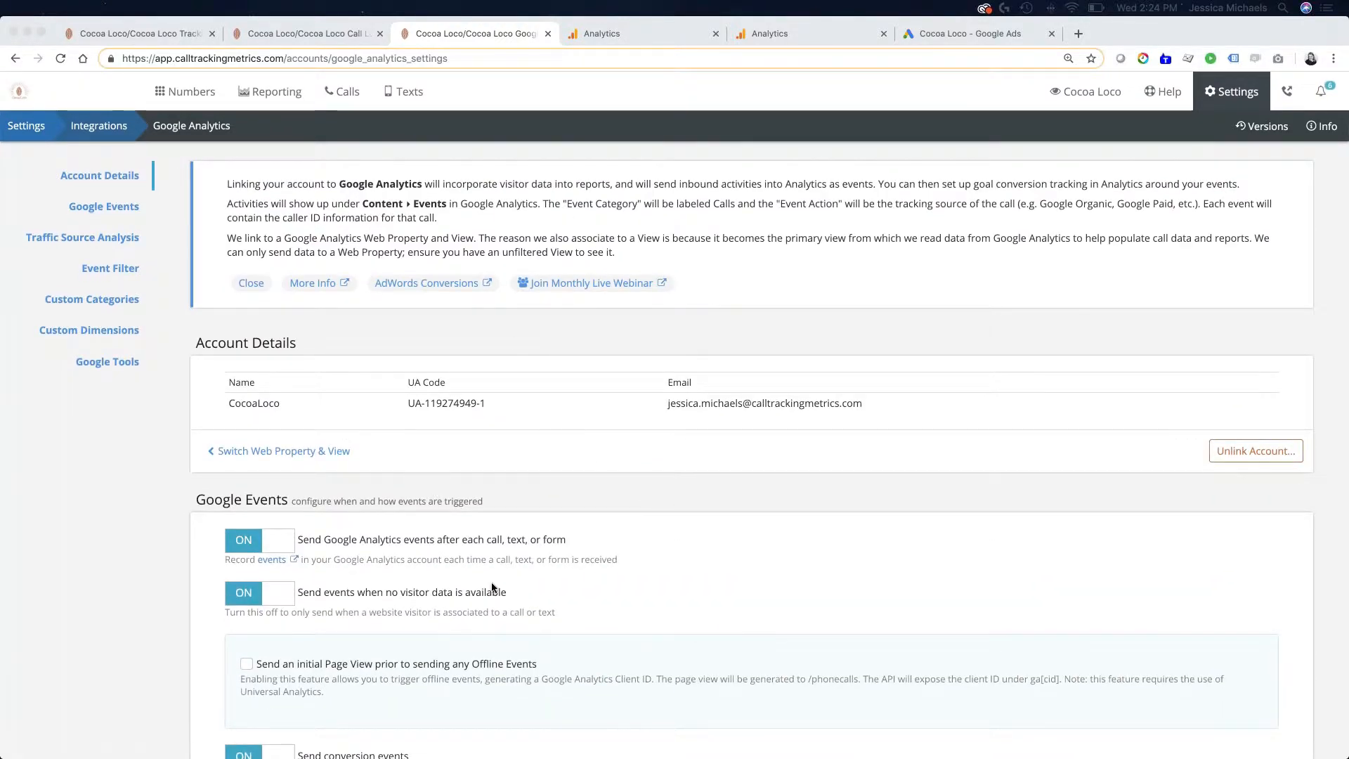
{"action": "scroll", "coordinate": [491, 582], "scroll_direction": "down", "scroll_amount": 14}
{"action": "scroll", "coordinate": [491, 587], "scroll_direction": "up", "scroll_amount": 13}
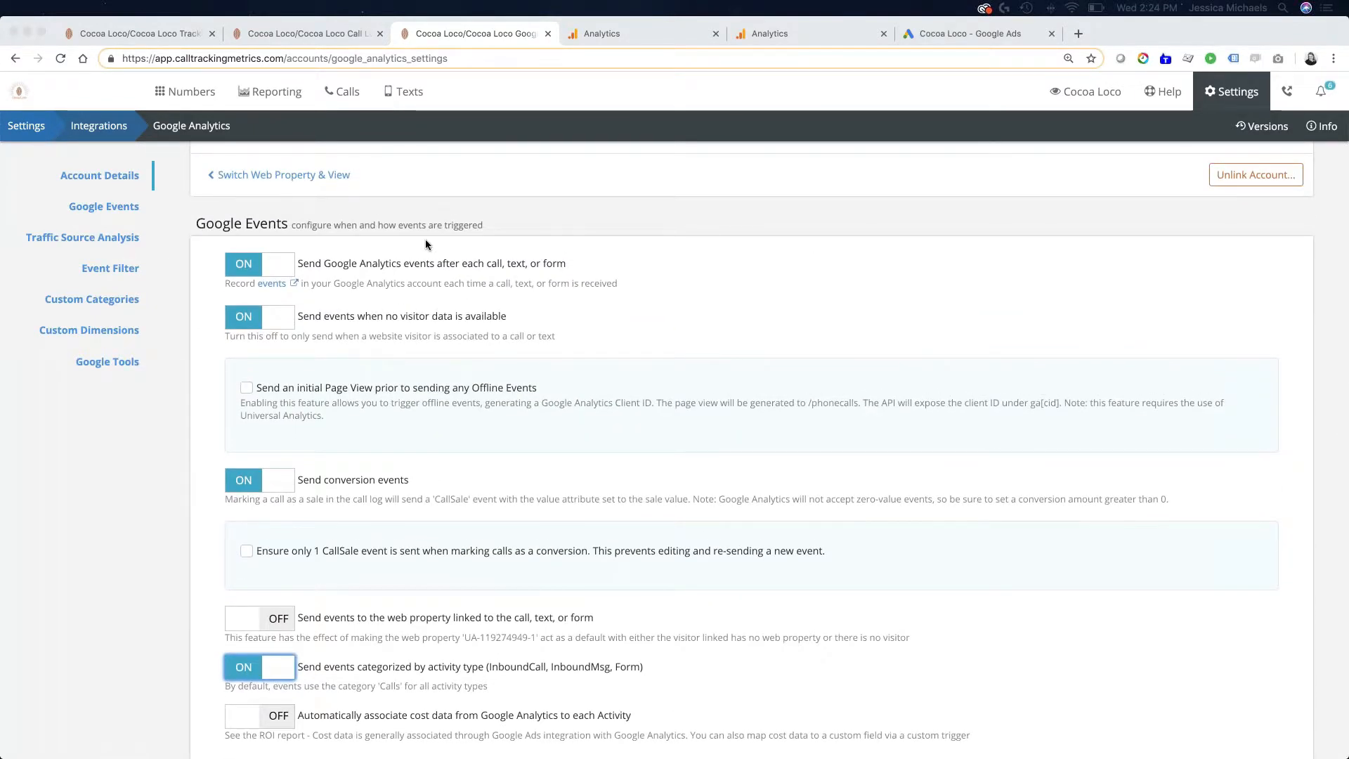
{"action": "scroll", "coordinate": [425, 244], "scroll_direction": "down", "scroll_amount": 8}
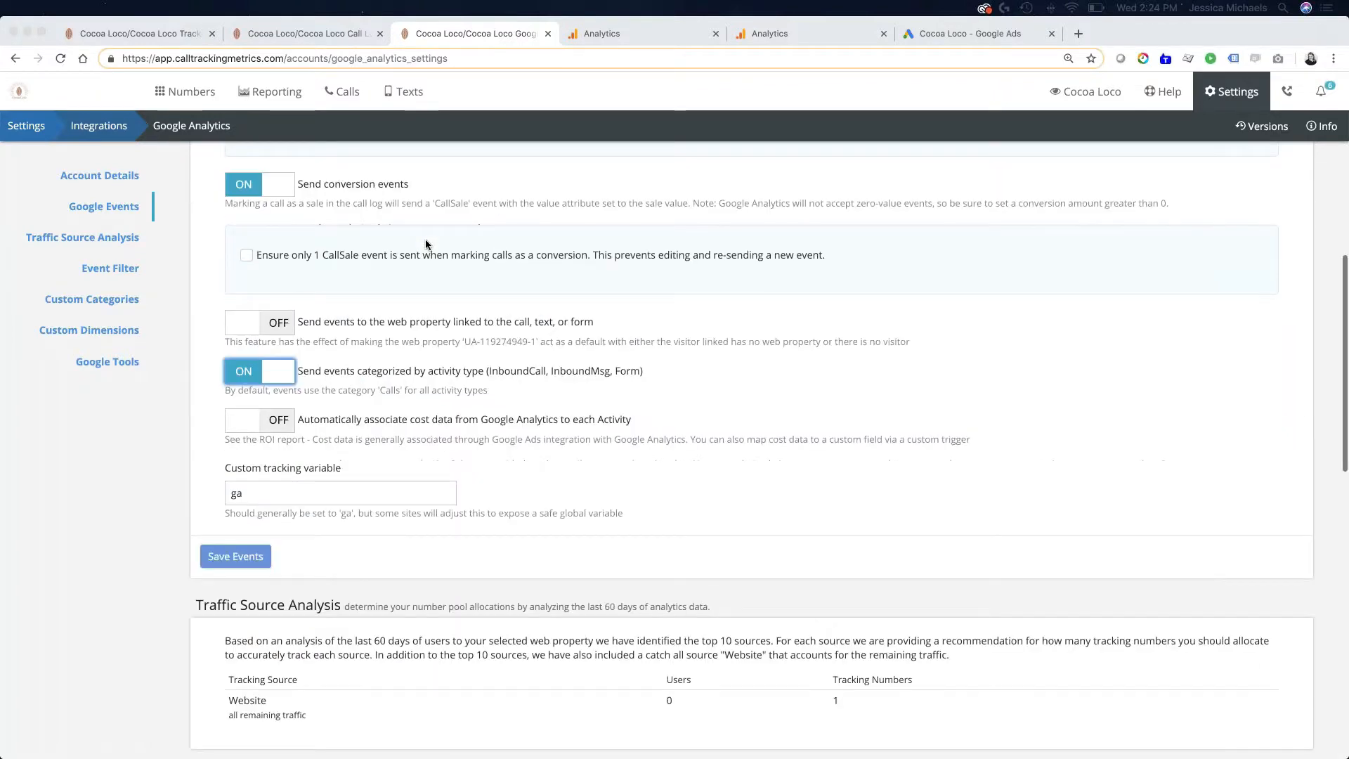
{"action": "scroll", "coordinate": [425, 242], "scroll_direction": "up", "scroll_amount": 10}
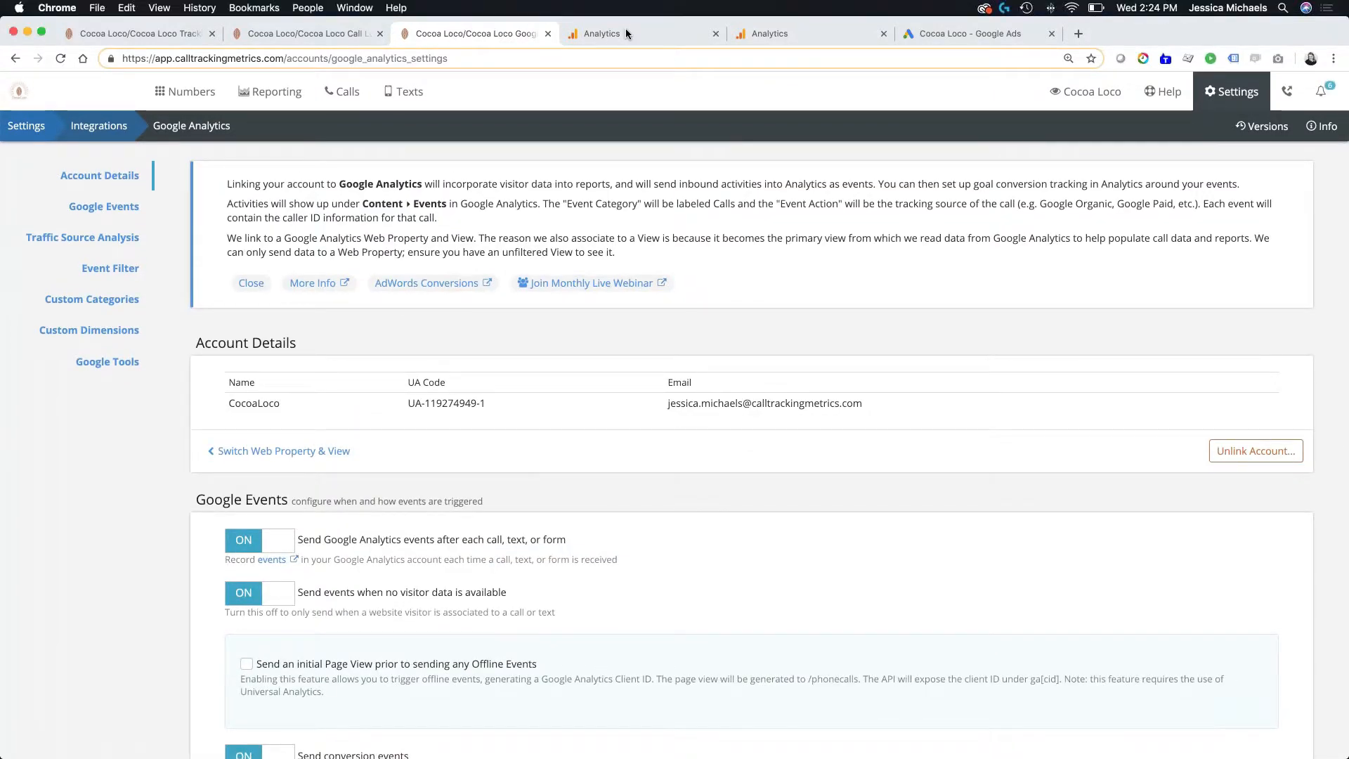
- Switch to Google Analytics and open the Events Overview report under Behavior for All Web Site Data
{"action": "left_click", "coordinate": [626, 28]}
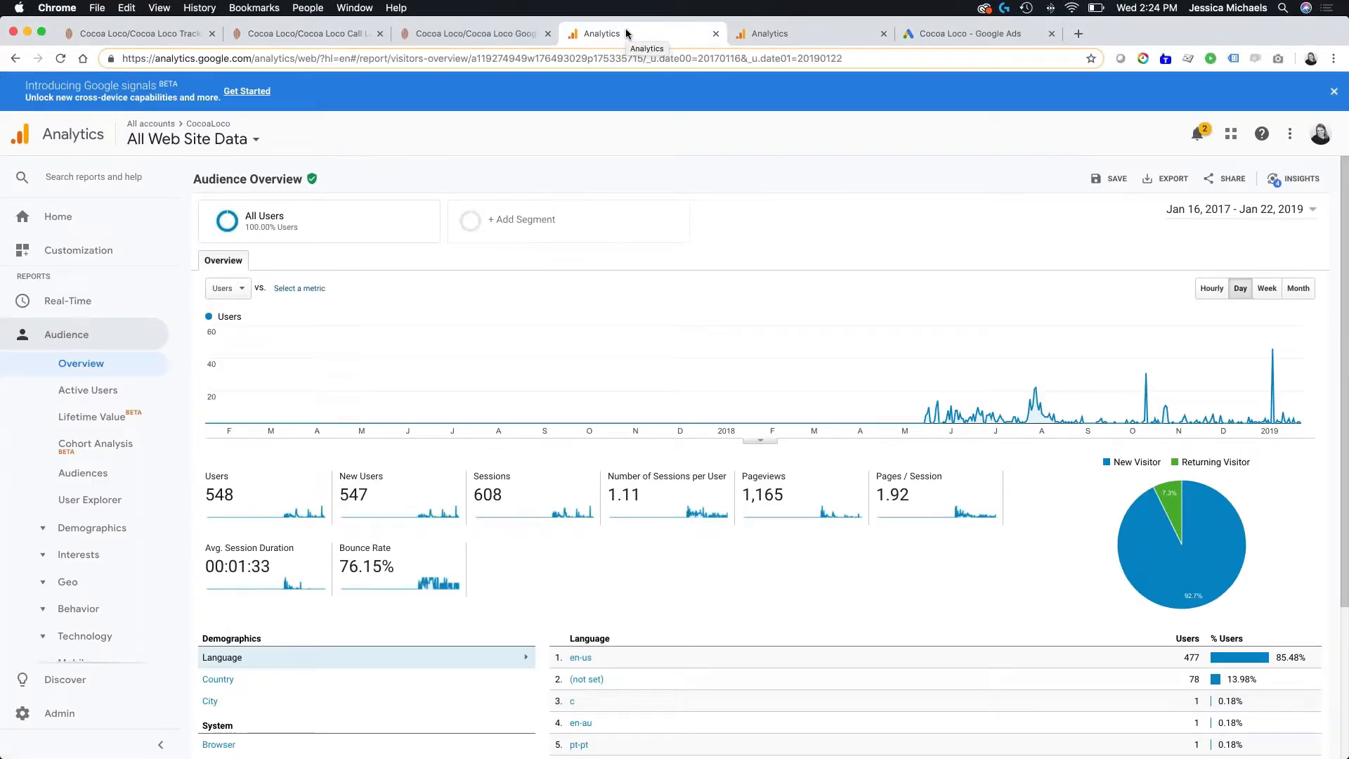
{"action": "left_click", "coordinate": [26, 339]}
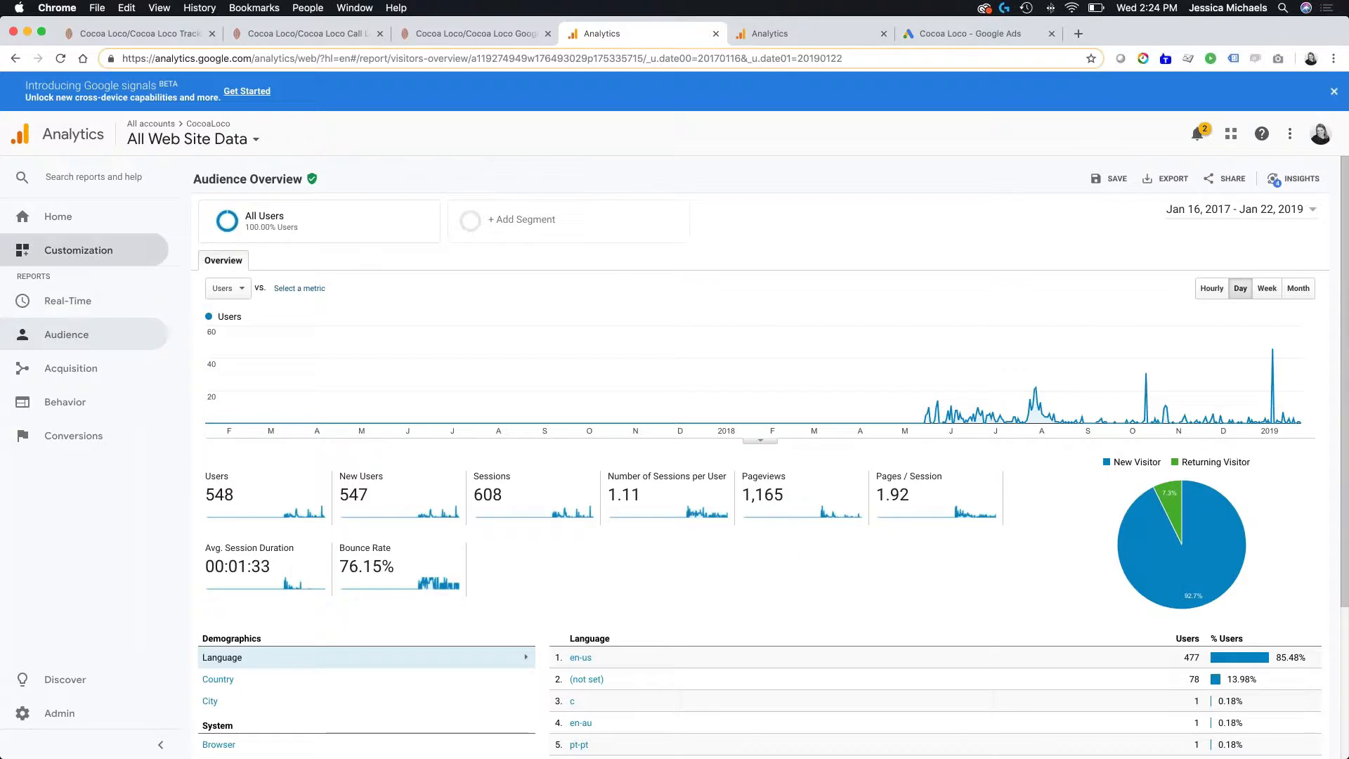
{"action": "left_click", "coordinate": [89, 411]}
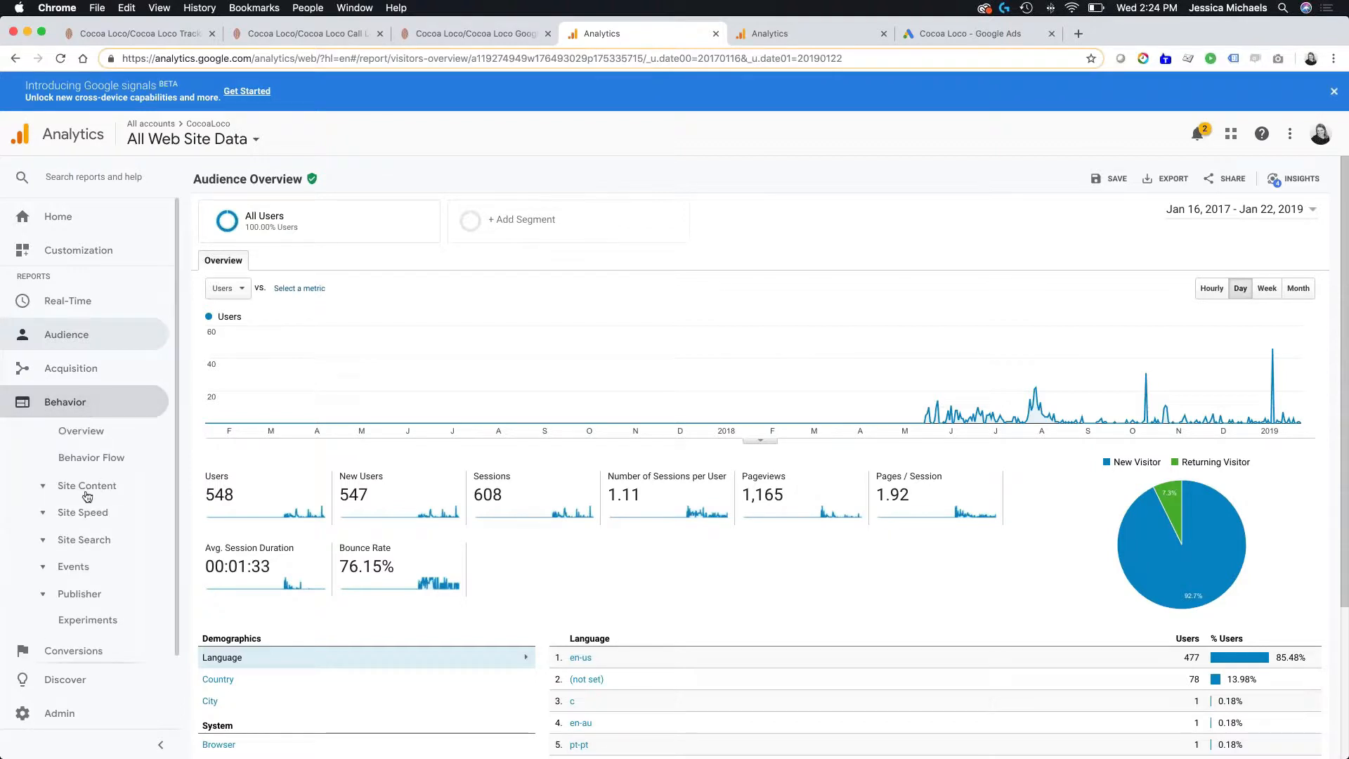
{"action": "left_click", "coordinate": [81, 576]}
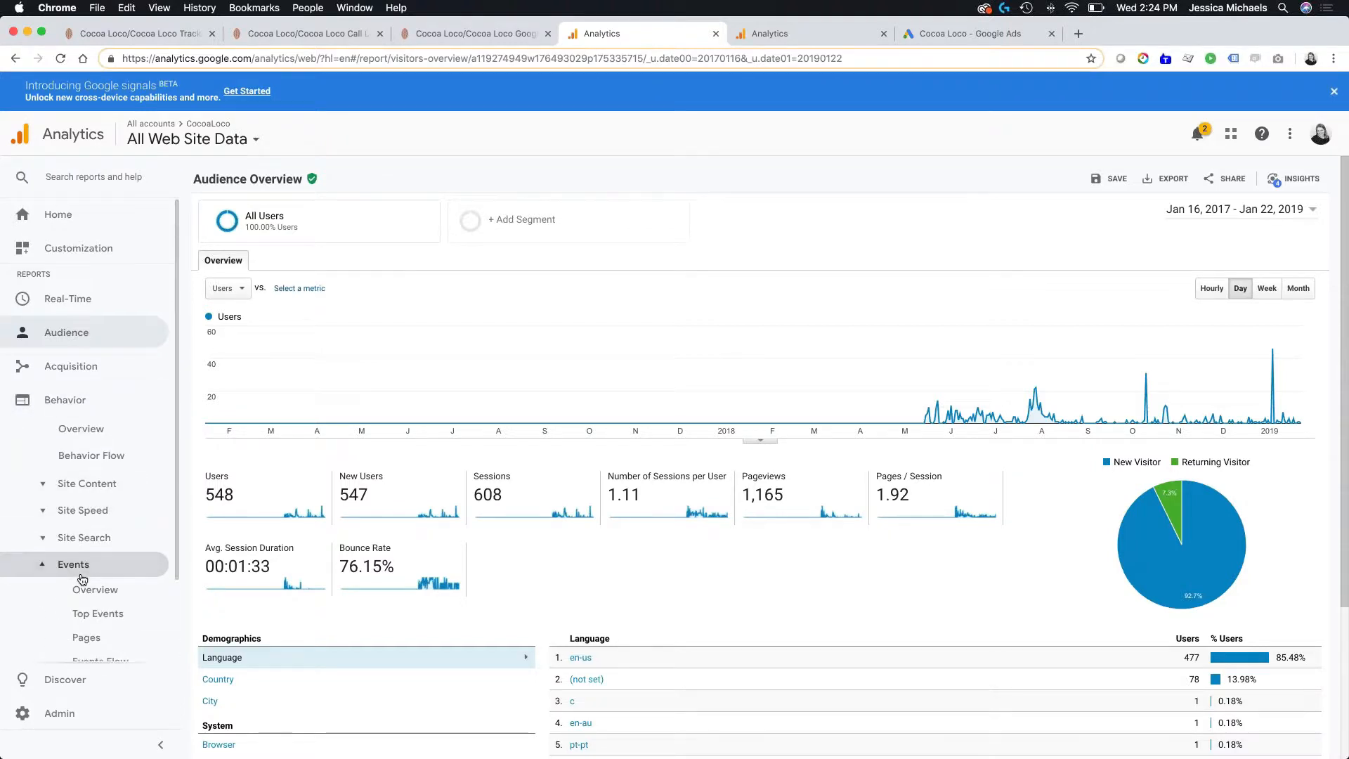
{"action": "left_click", "coordinate": [97, 507]}
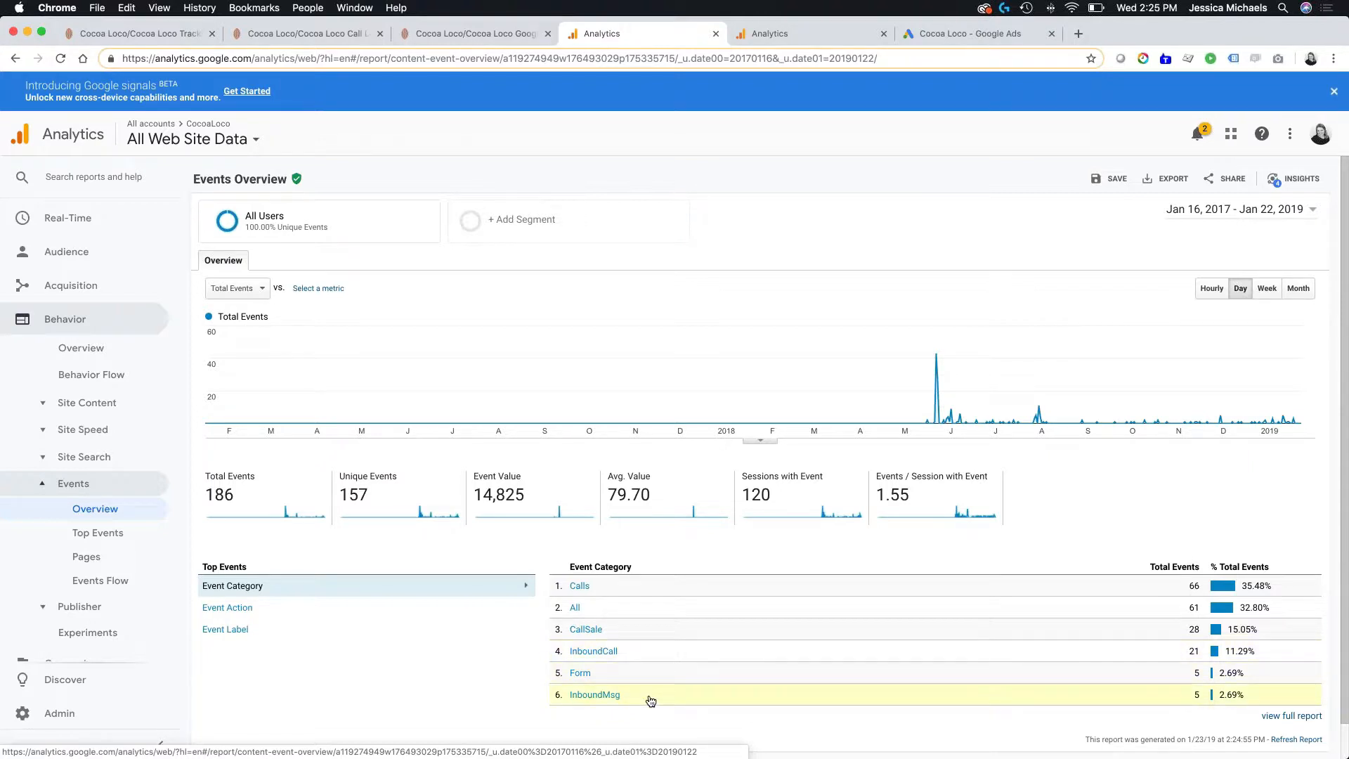
- Open the InboundCall event category and view its events by Event Action and by Event Label, returning to Event Action
{"action": "left_click", "coordinate": [608, 656]}
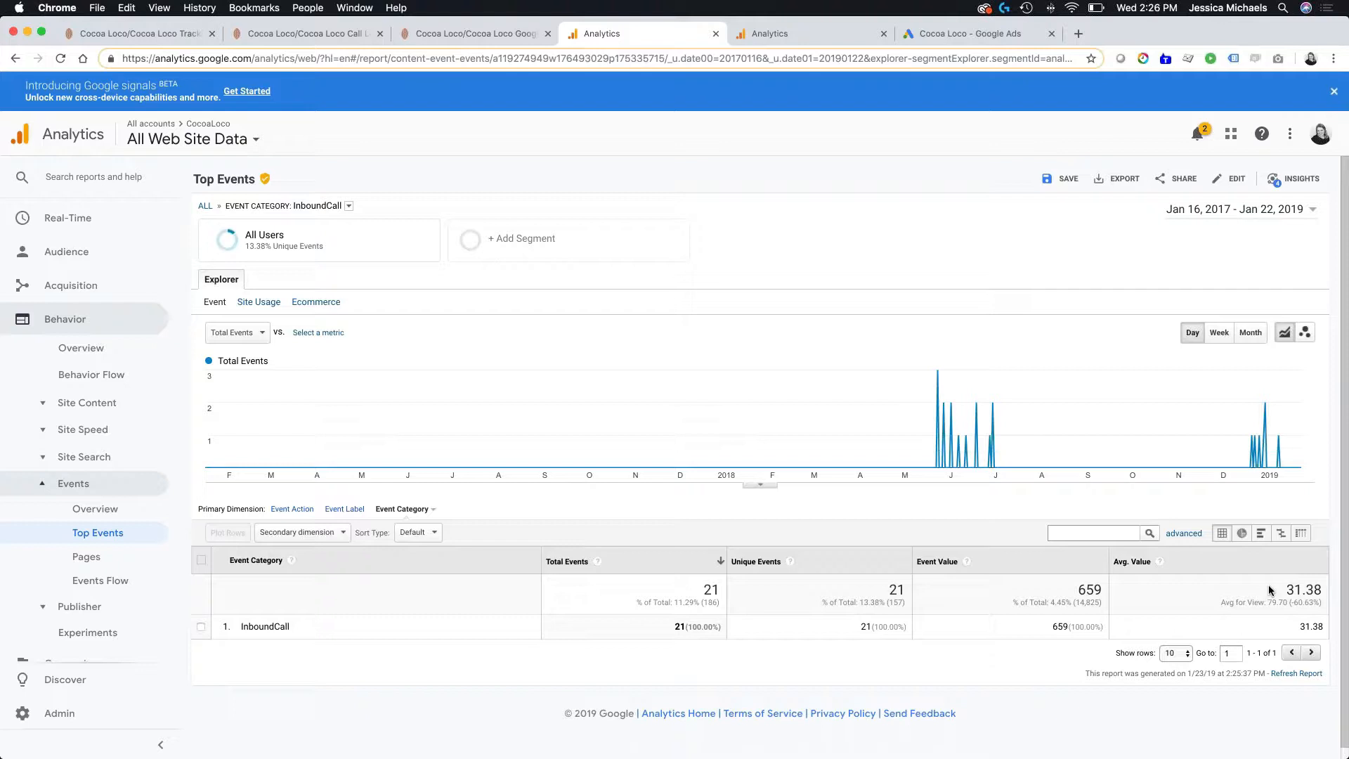
{"action": "left_click", "coordinate": [301, 510]}
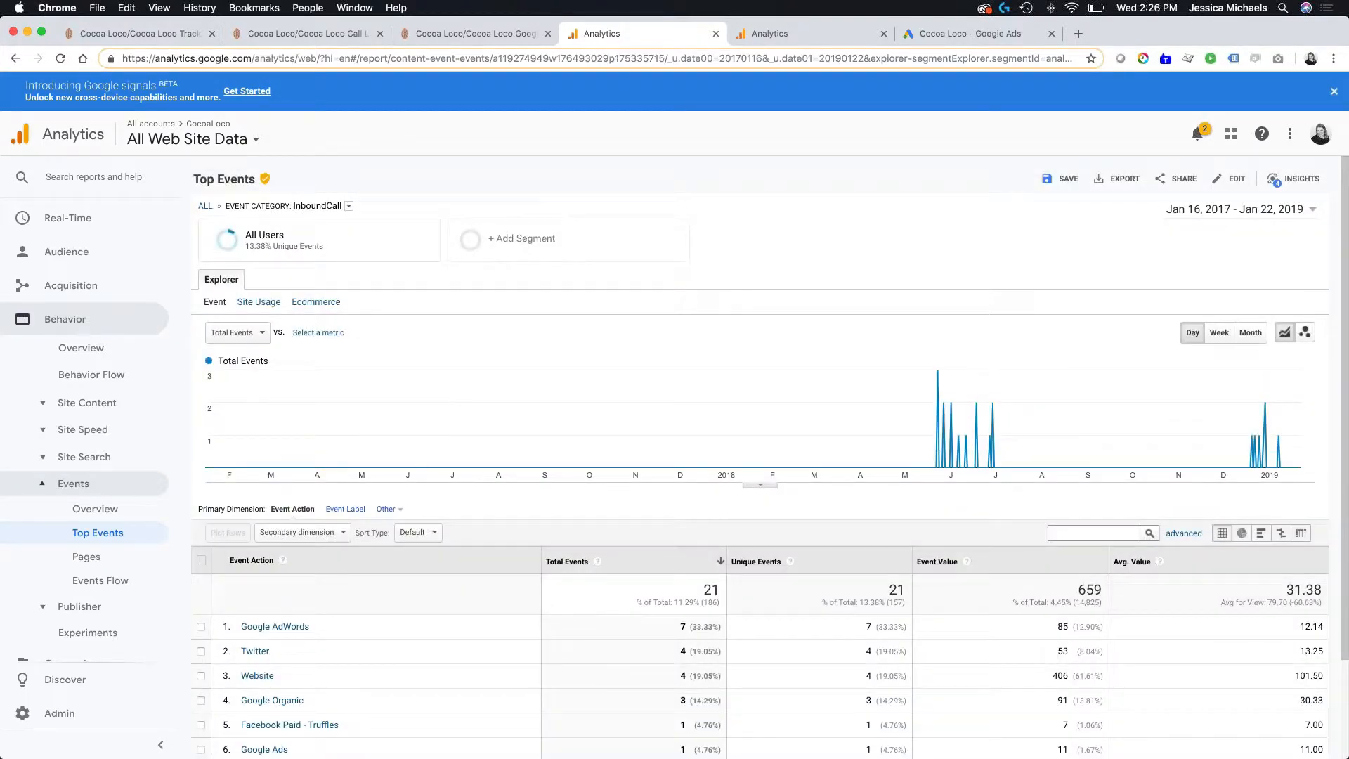
{"action": "scroll", "coordinate": [581, 526], "scroll_direction": "down", "scroll_amount": 3}
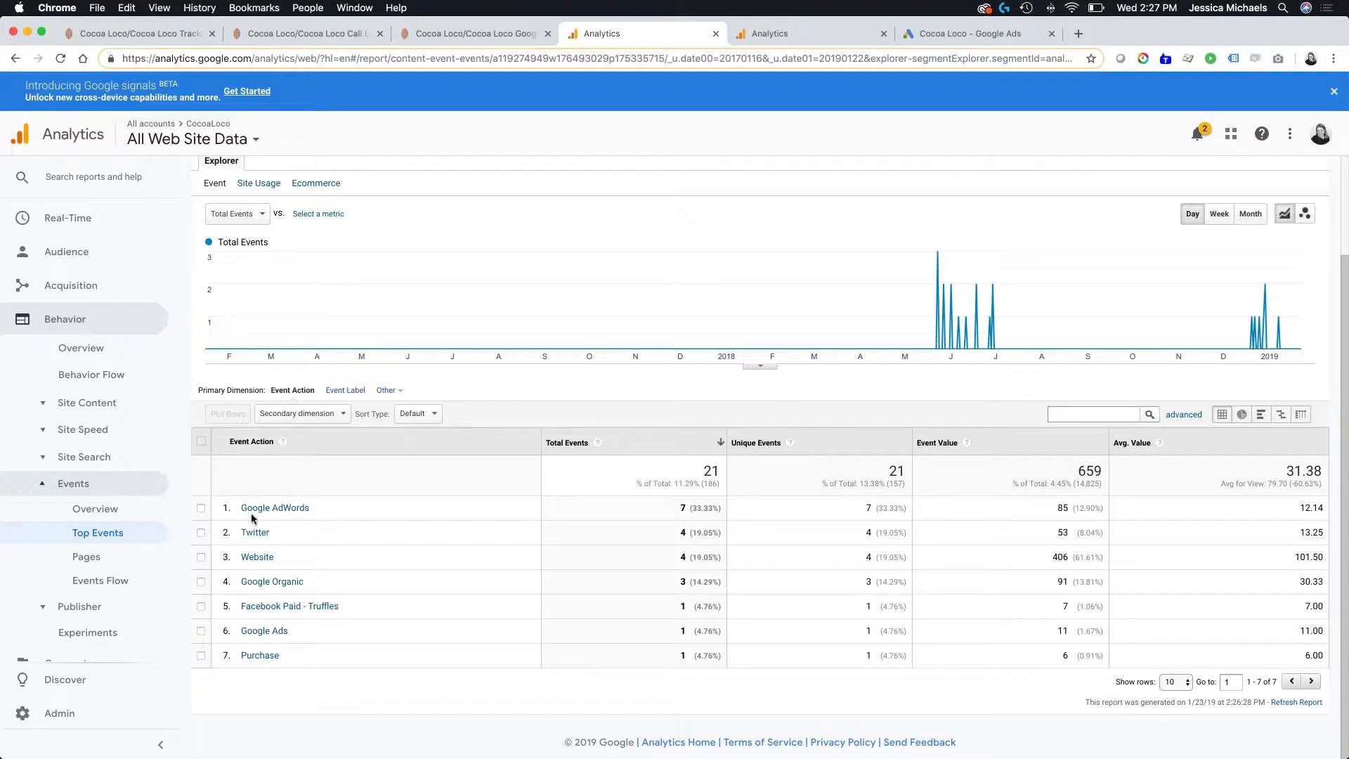
{"action": "left_click", "coordinate": [345, 390]}
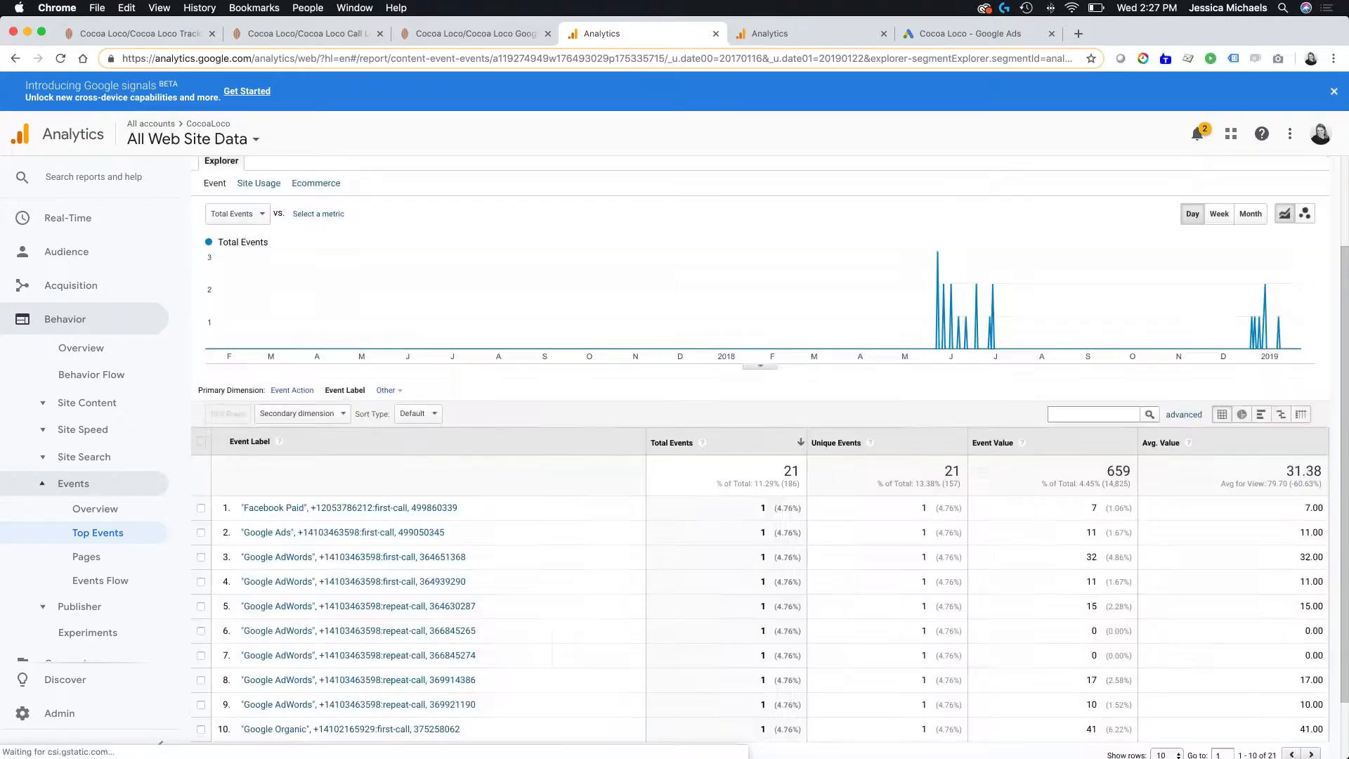
{"action": "left_click", "coordinate": [291, 391]}
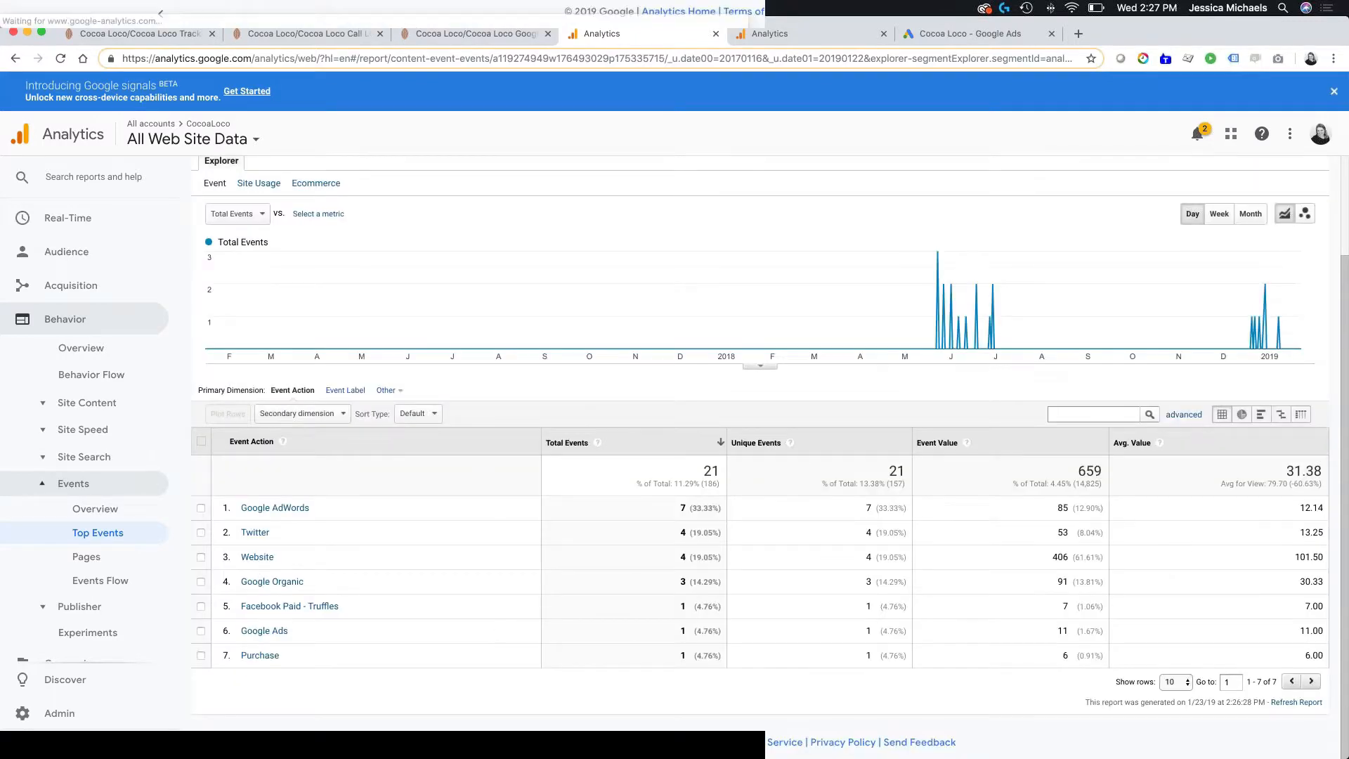
- Open the Google AdWords event action and compare its event labels with the tracking numbers list in CallTrackingMetrics
{"action": "left_click", "coordinate": [277, 514]}
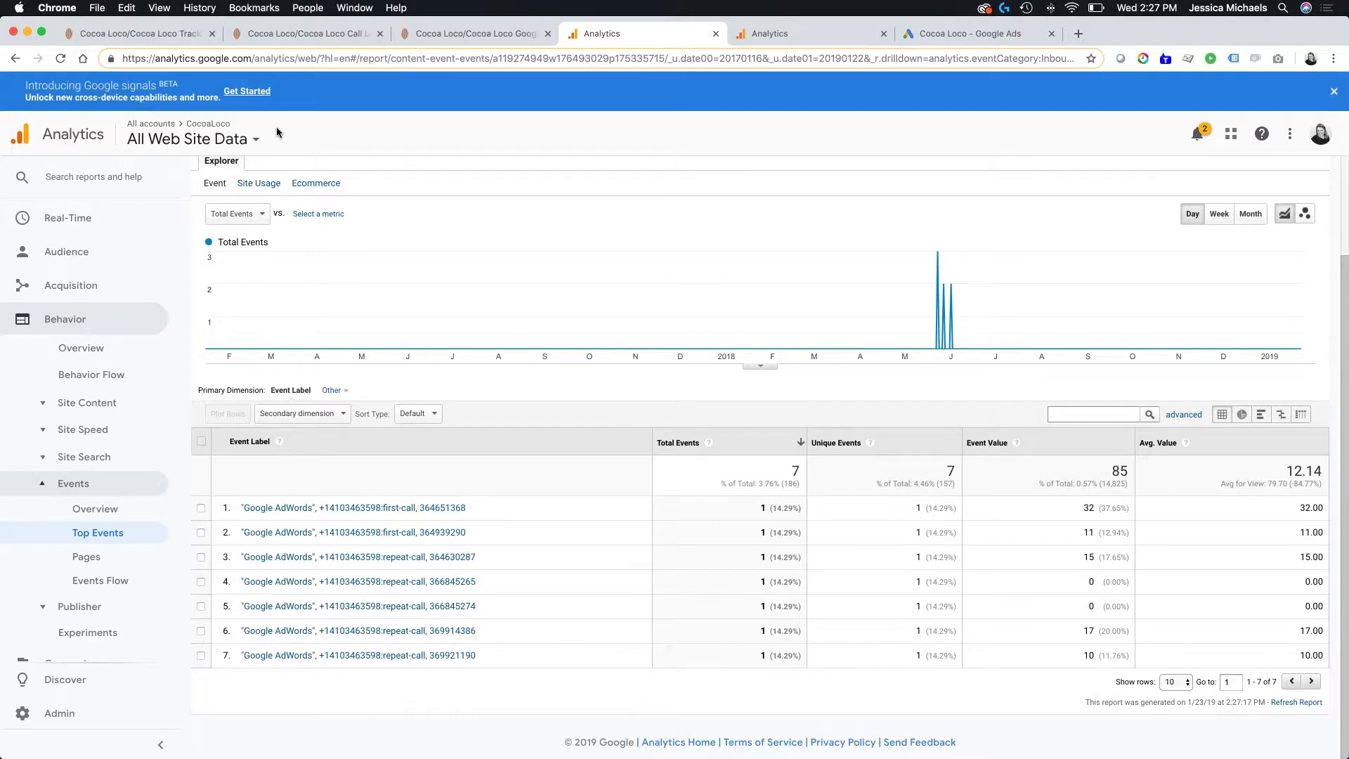
{"action": "left_click", "coordinate": [165, 28]}
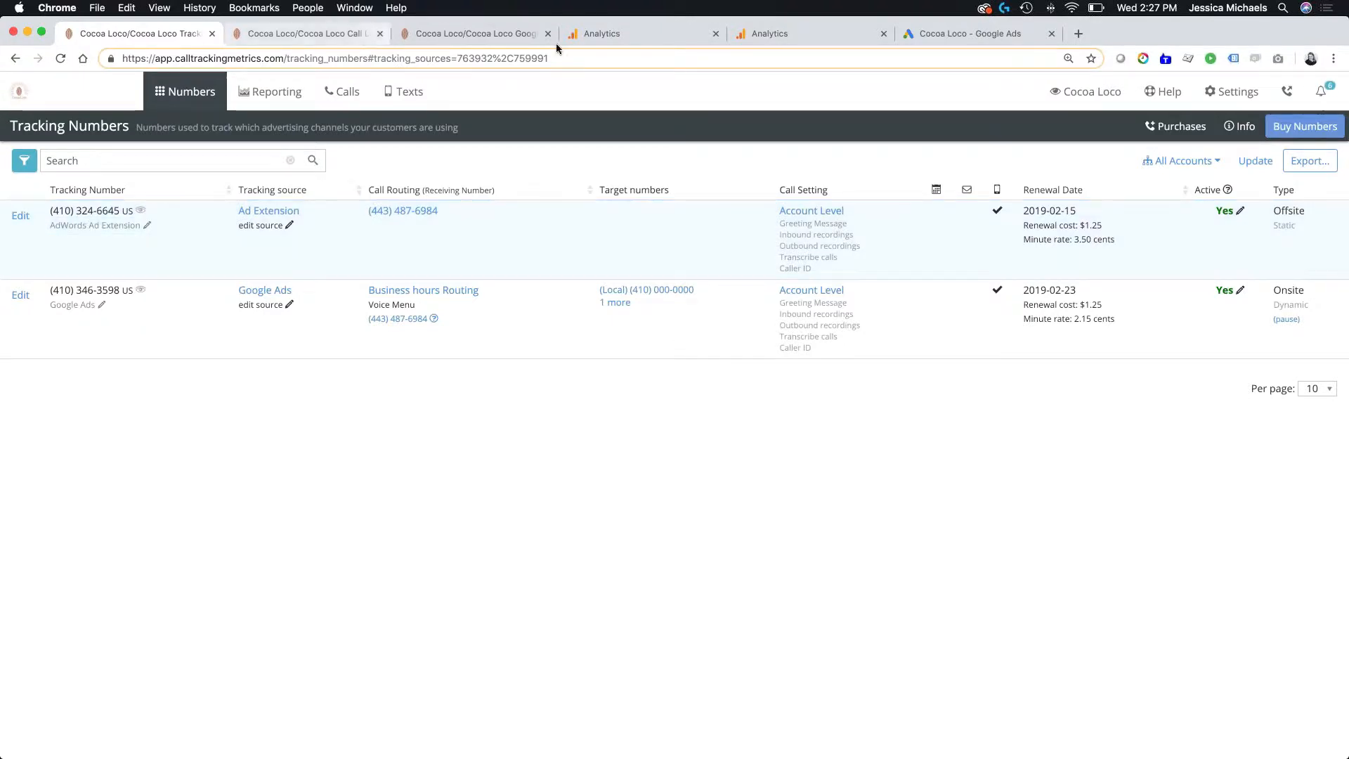
{"action": "left_click", "coordinate": [629, 34]}
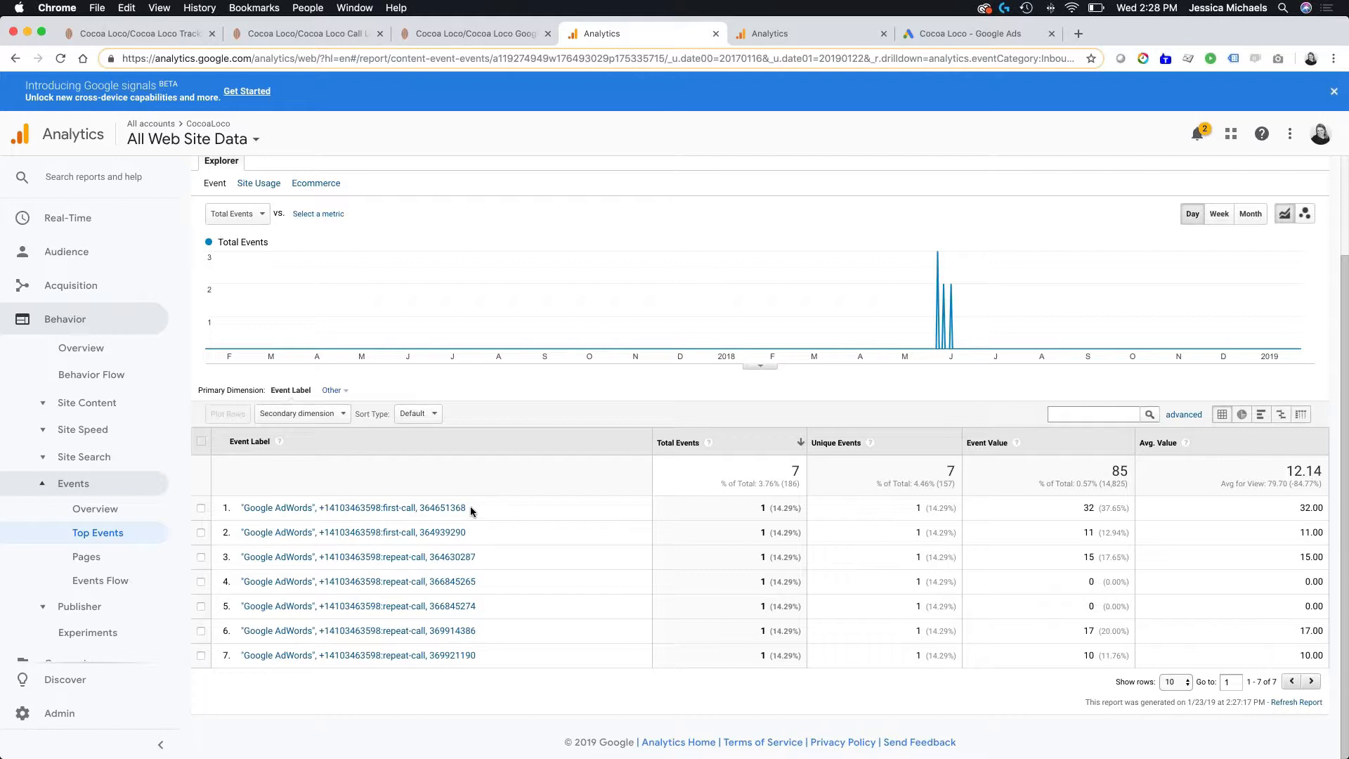
- Add Source / Medium as the secondary dimension of the Google AdWords event labels, and change it to Keyword
{"action": "left_click", "coordinate": [317, 414]}
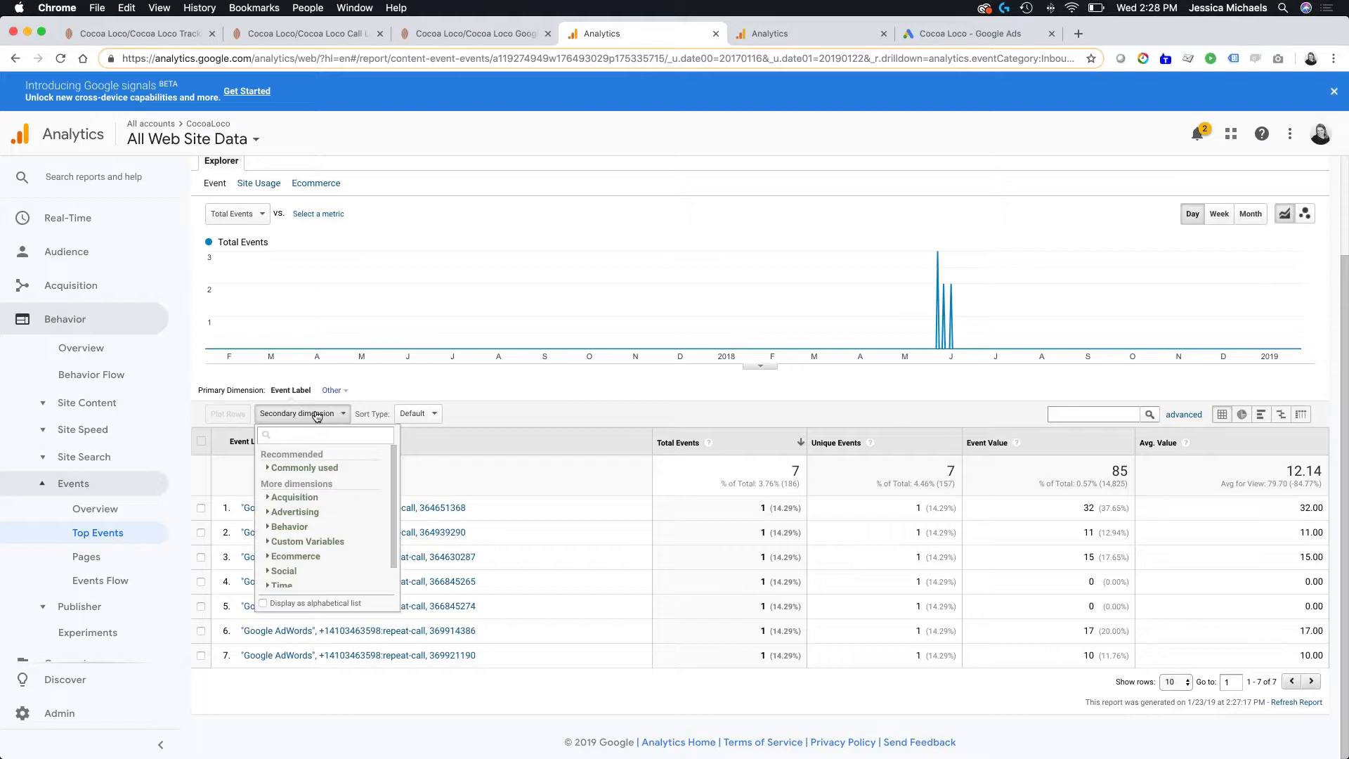
{"action": "type", "text": "sour"}
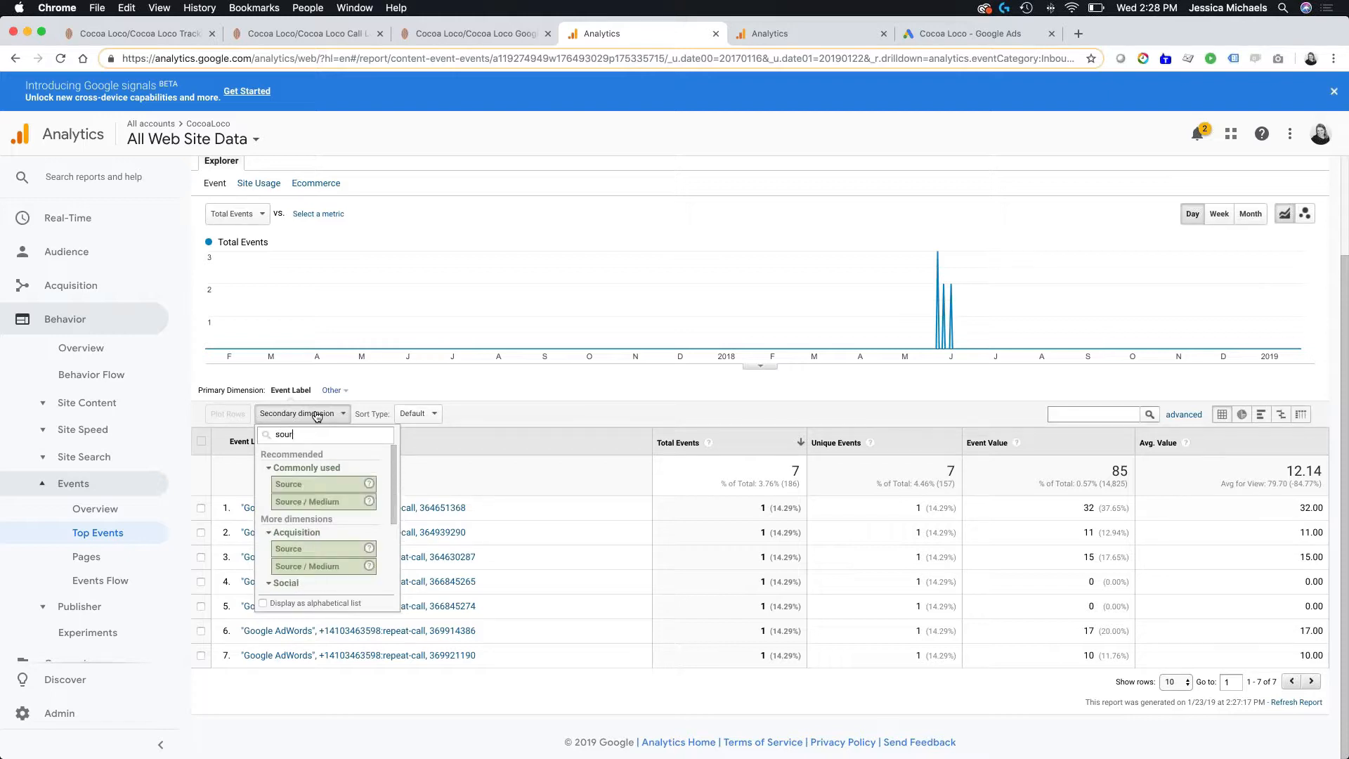
{"action": "left_click", "coordinate": [302, 501]}
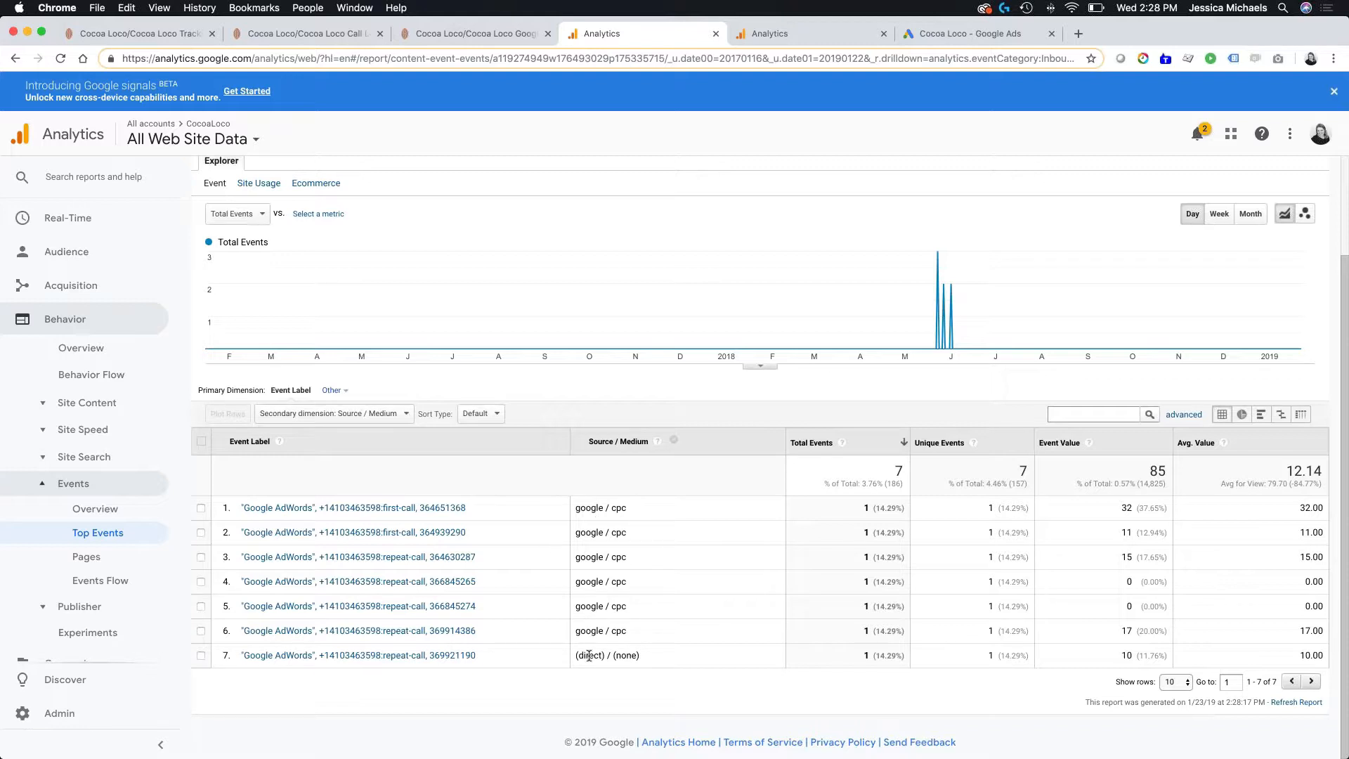
{"action": "left_click", "coordinate": [372, 415]}
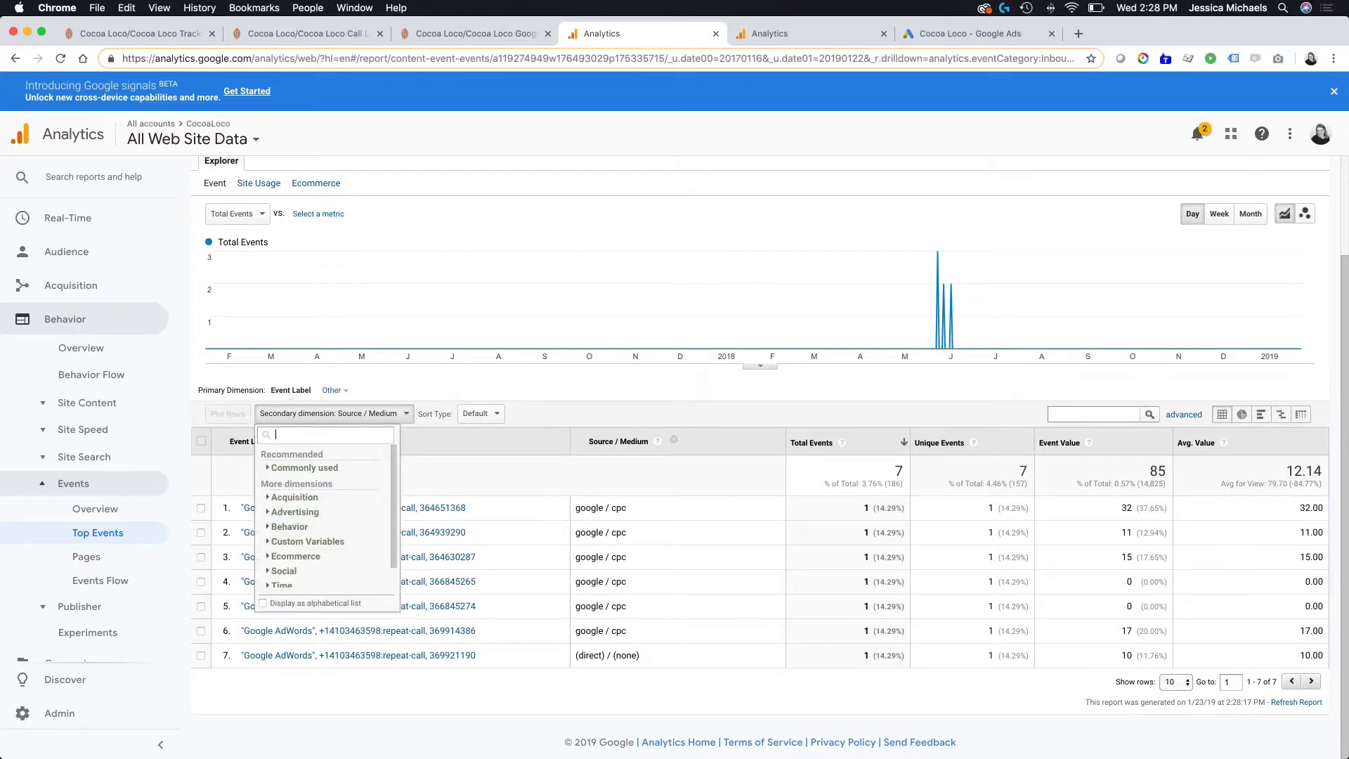
{"action": "type", "text": "key"}
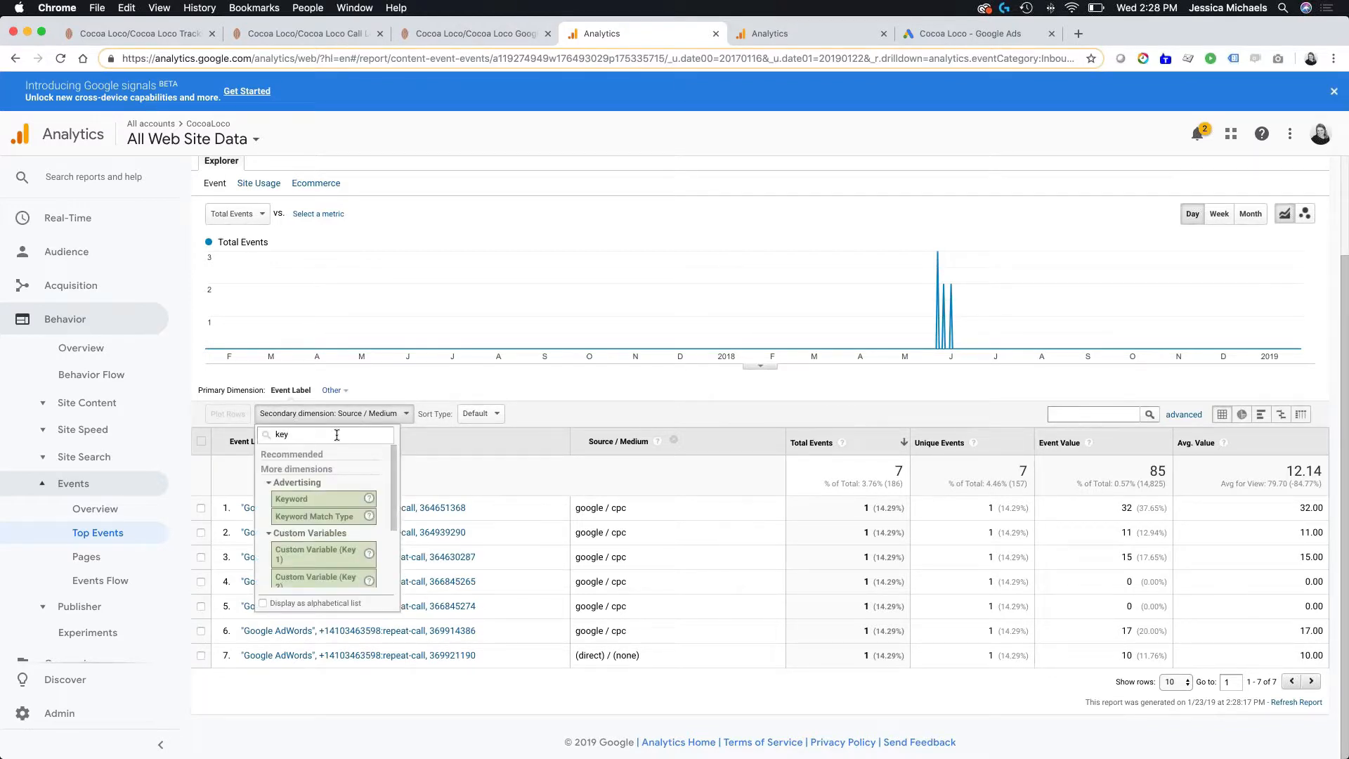
{"action": "left_click", "coordinate": [292, 500]}
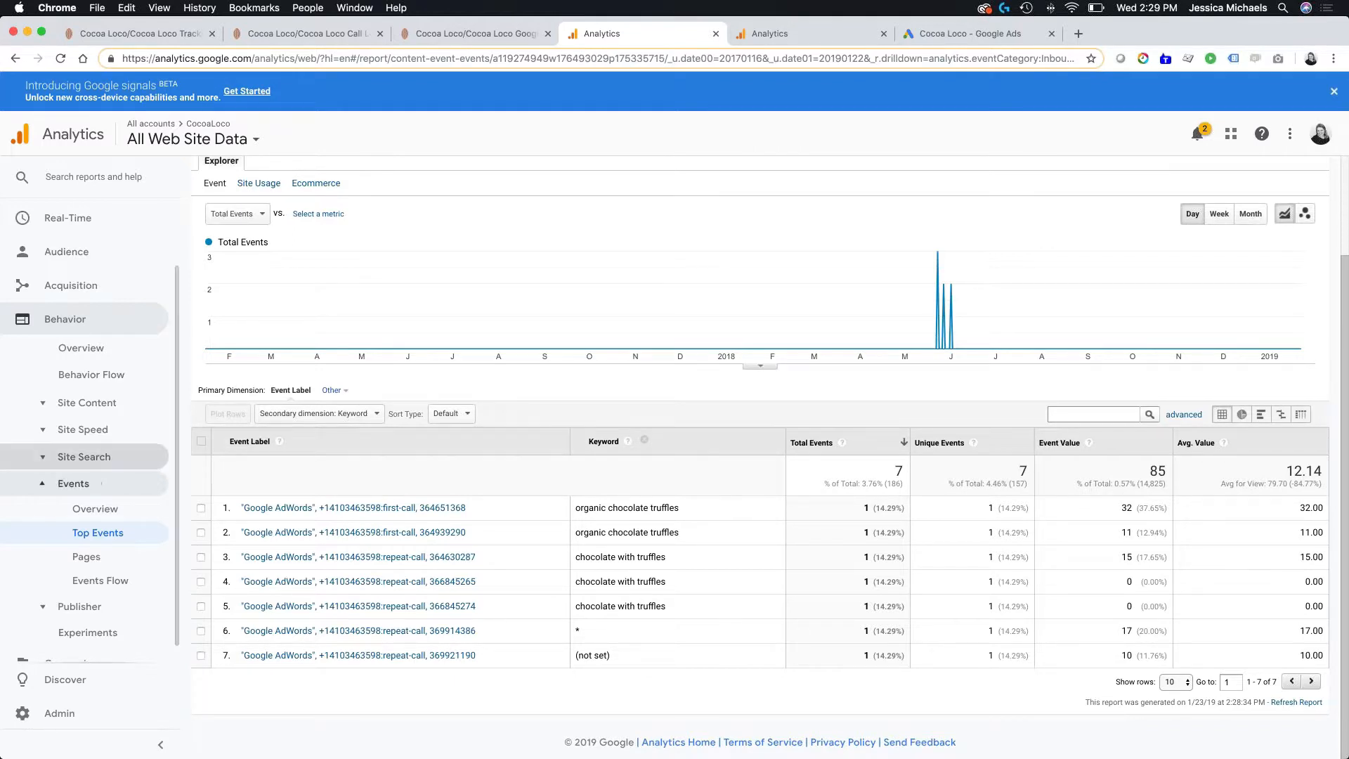
- Revisit the Events Overview, and start a new goal with the Custom setup in the All Web Site Data view's goals
{"action": "left_click", "coordinate": [95, 508]}
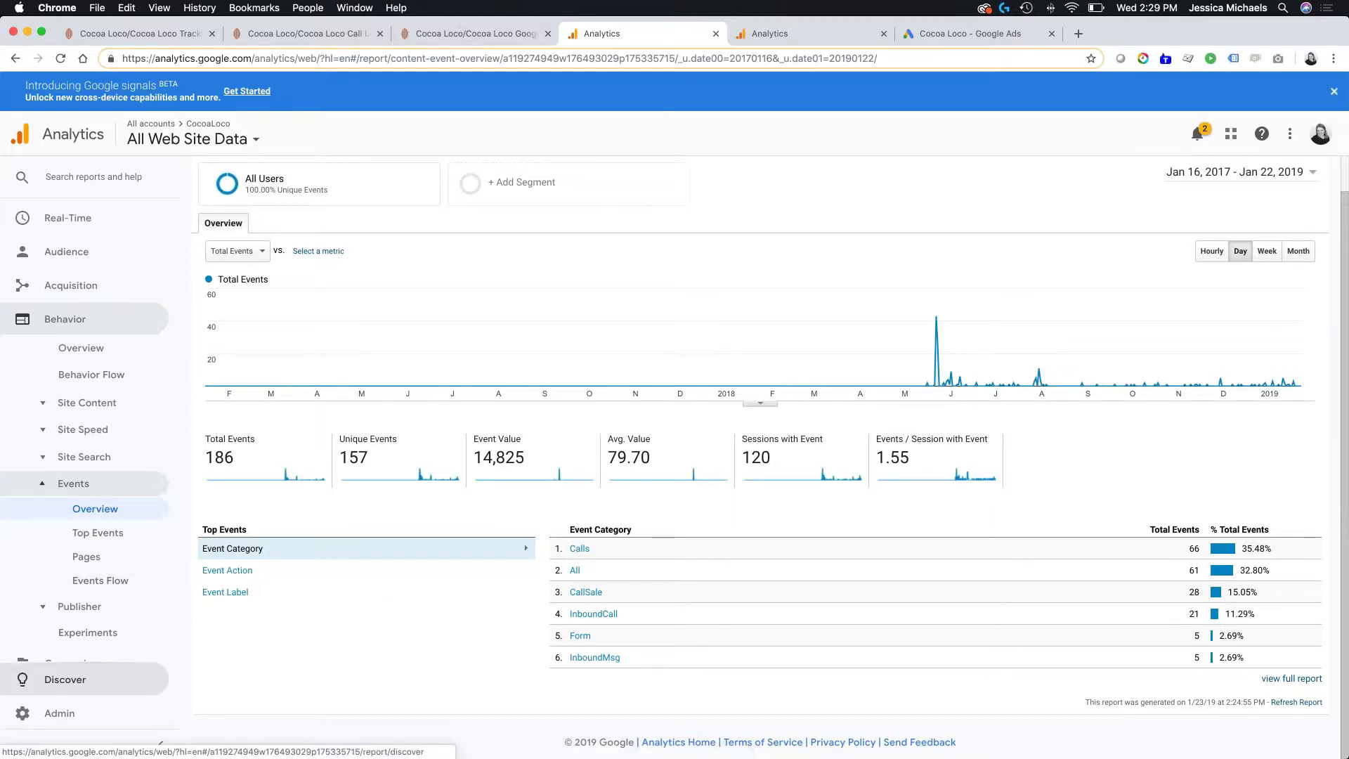
{"action": "left_click", "coordinate": [58, 712]}
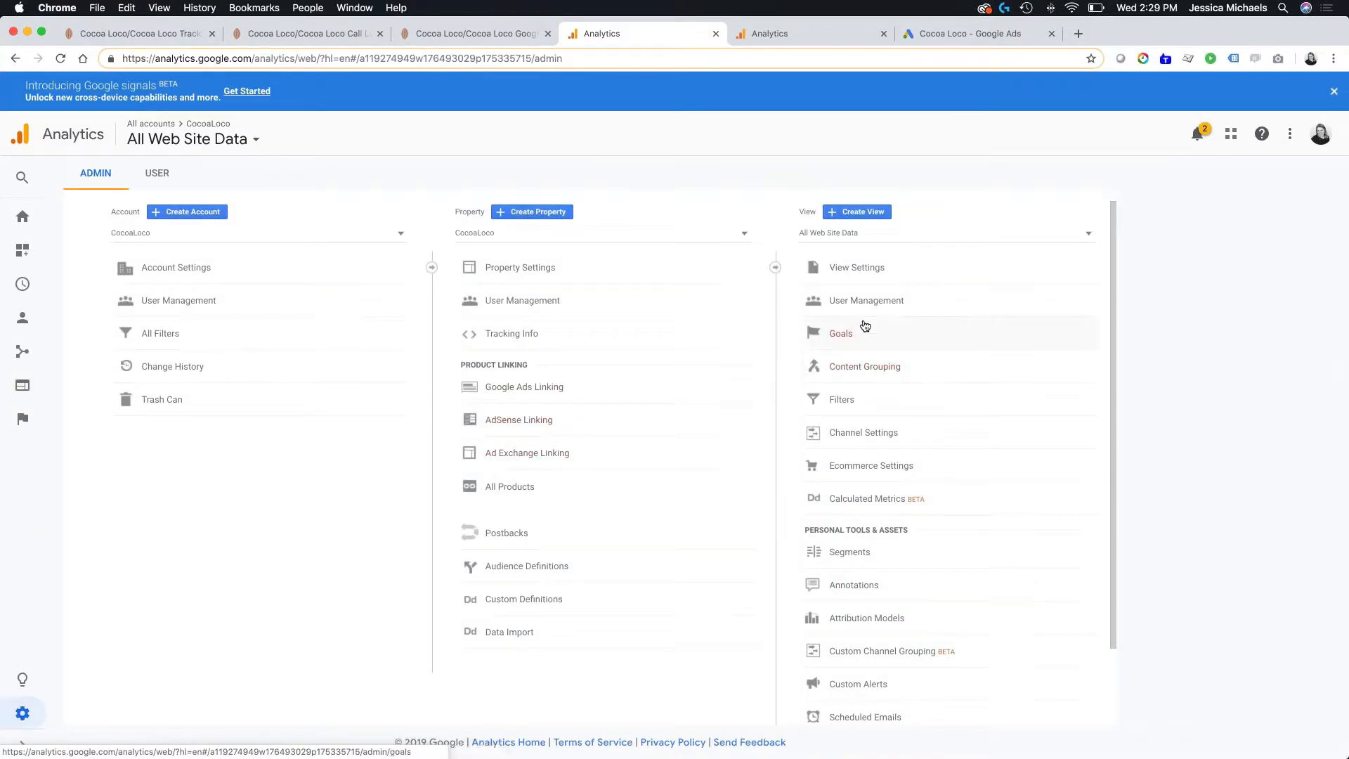
{"action": "left_click", "coordinate": [865, 326]}
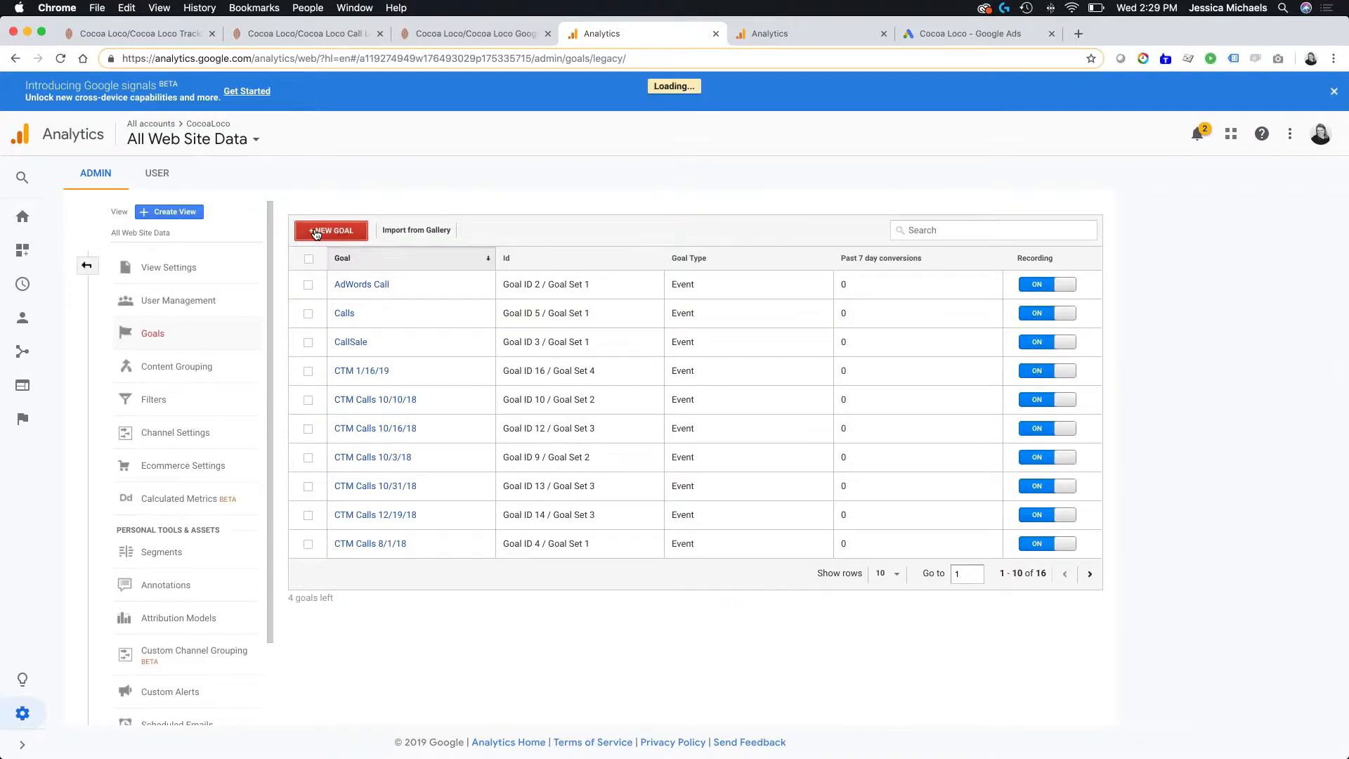
{"action": "left_click", "coordinate": [316, 231]}
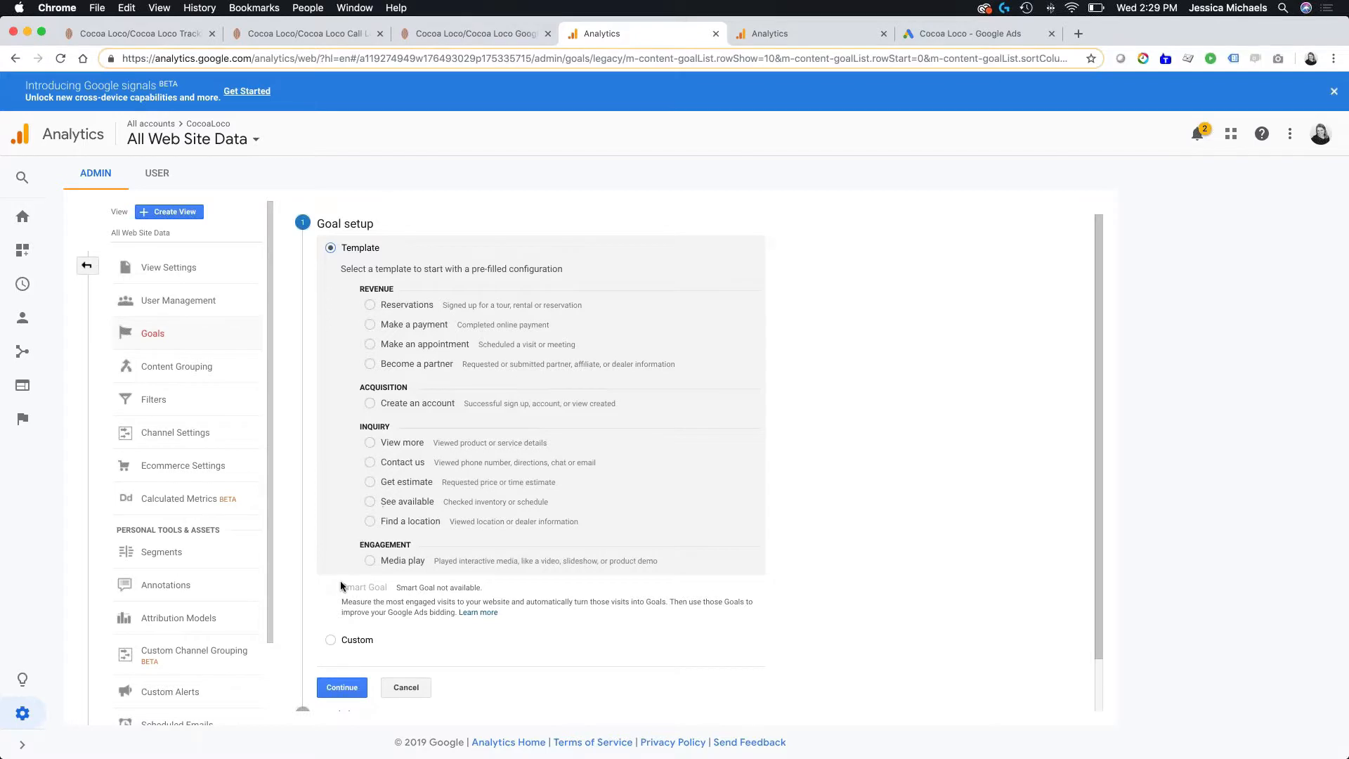
{"action": "left_click", "coordinate": [330, 640]}
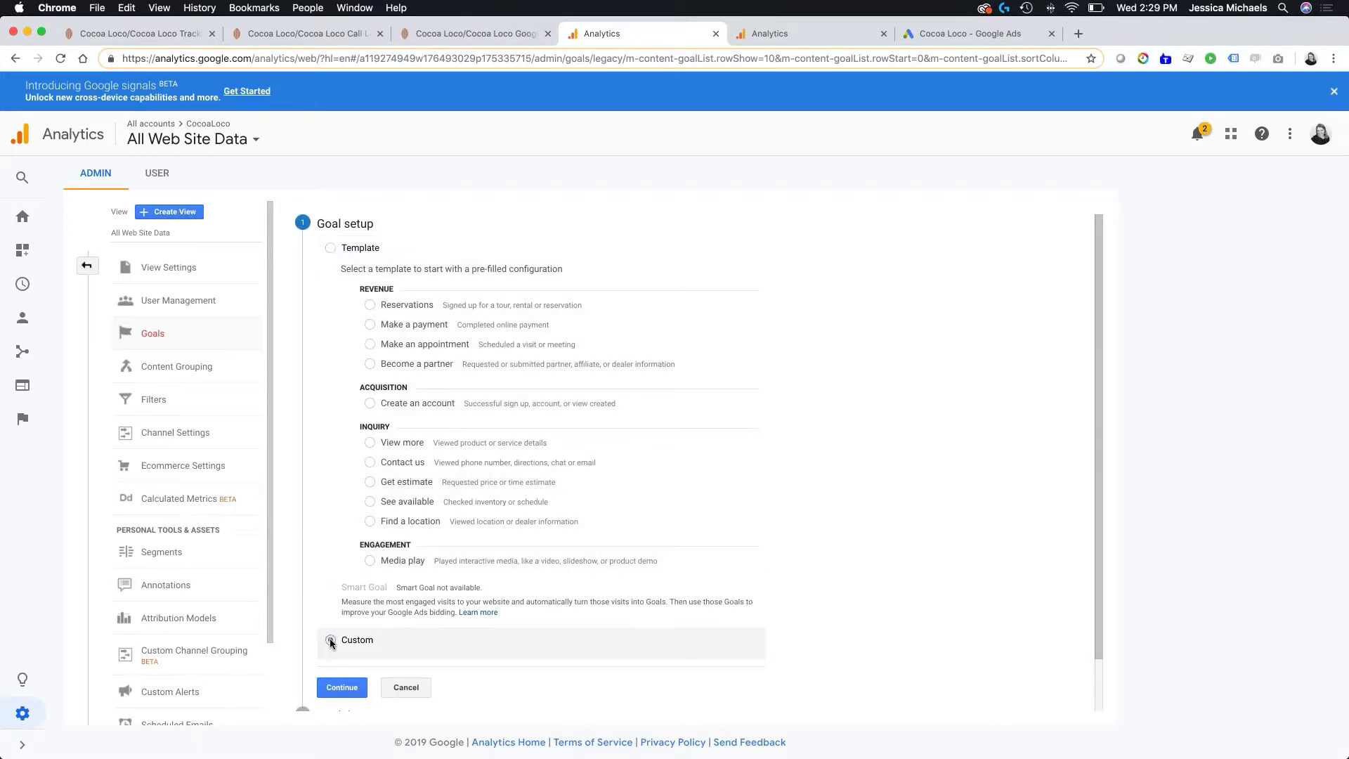
{"action": "left_click", "coordinate": [341, 687]}
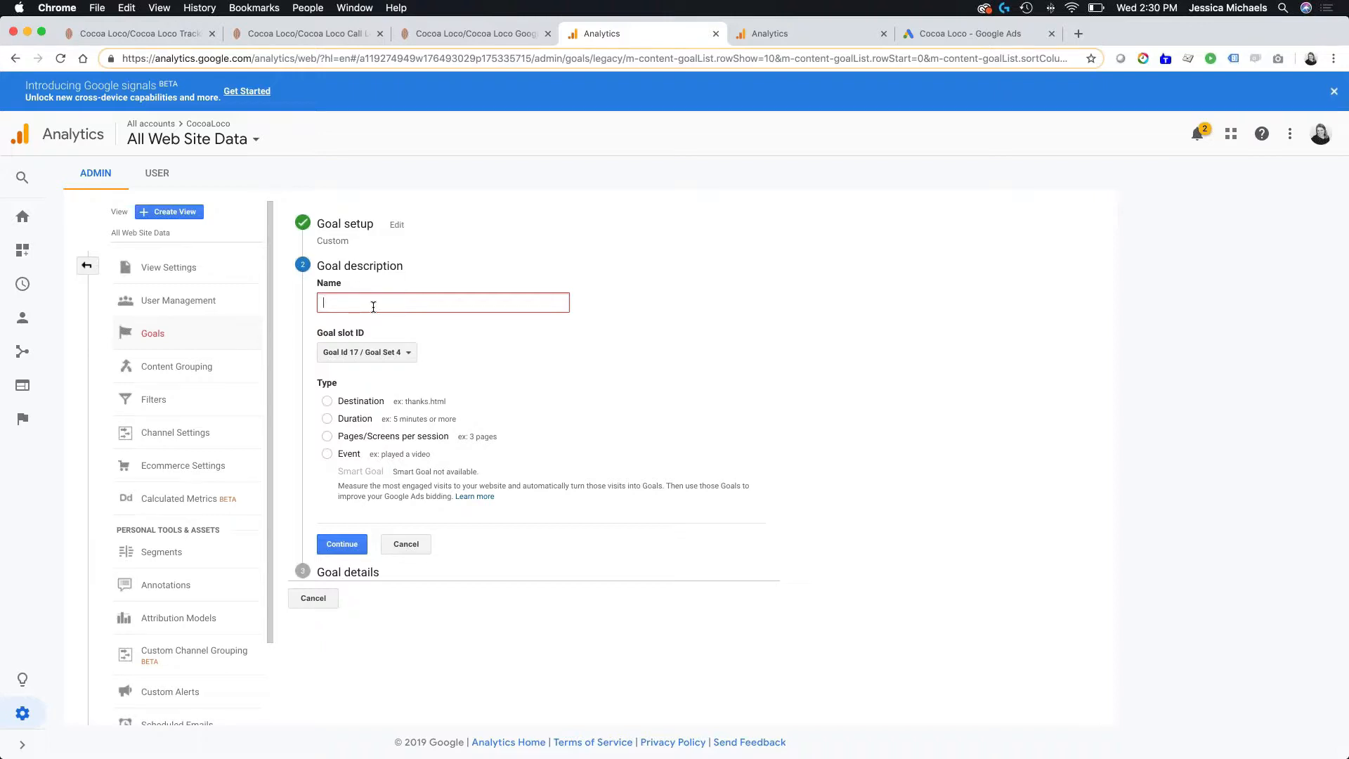
- Name the new goal Phone call 1/23/19, set its type to Event, and continue to the goal details
{"action": "type", "text": "Phone call 1/23/19"}
{"action": "left_click", "coordinate": [326, 453]}
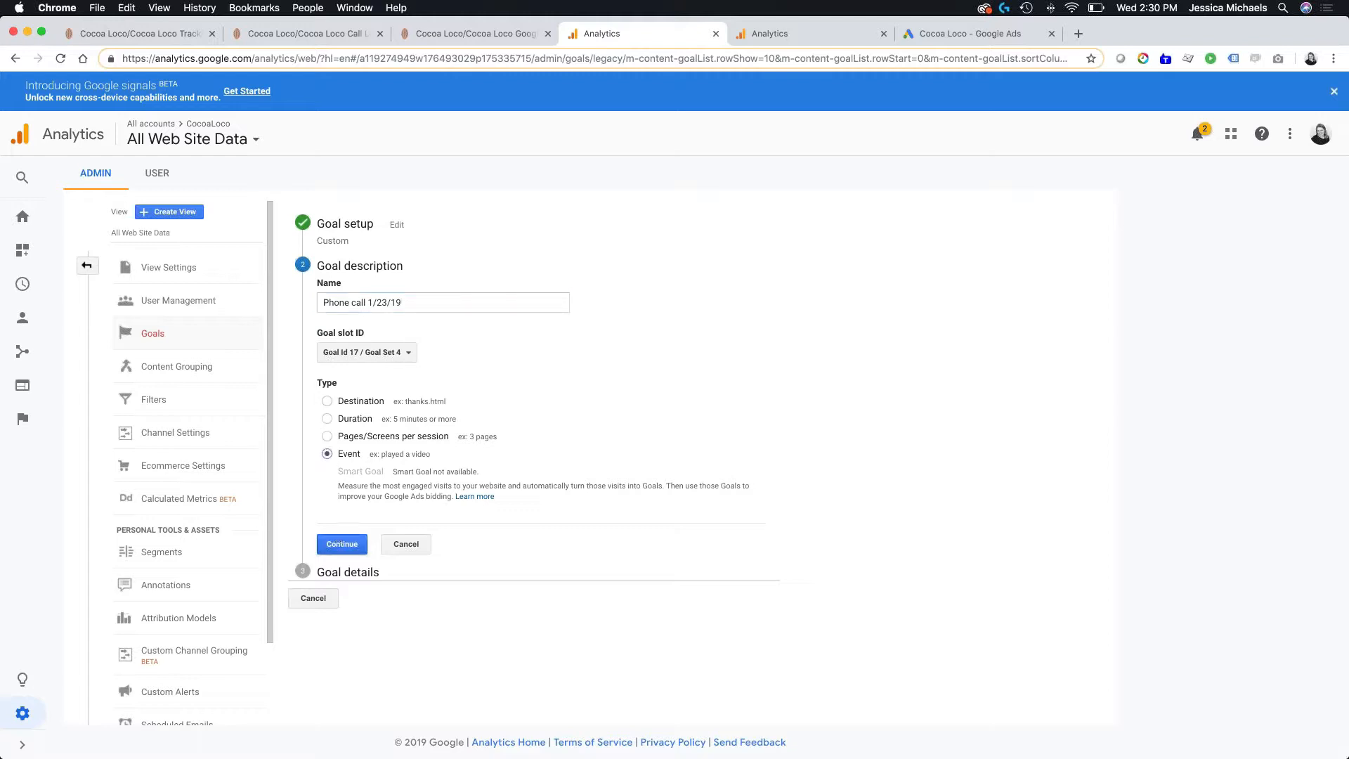
{"action": "left_click", "coordinate": [343, 544]}
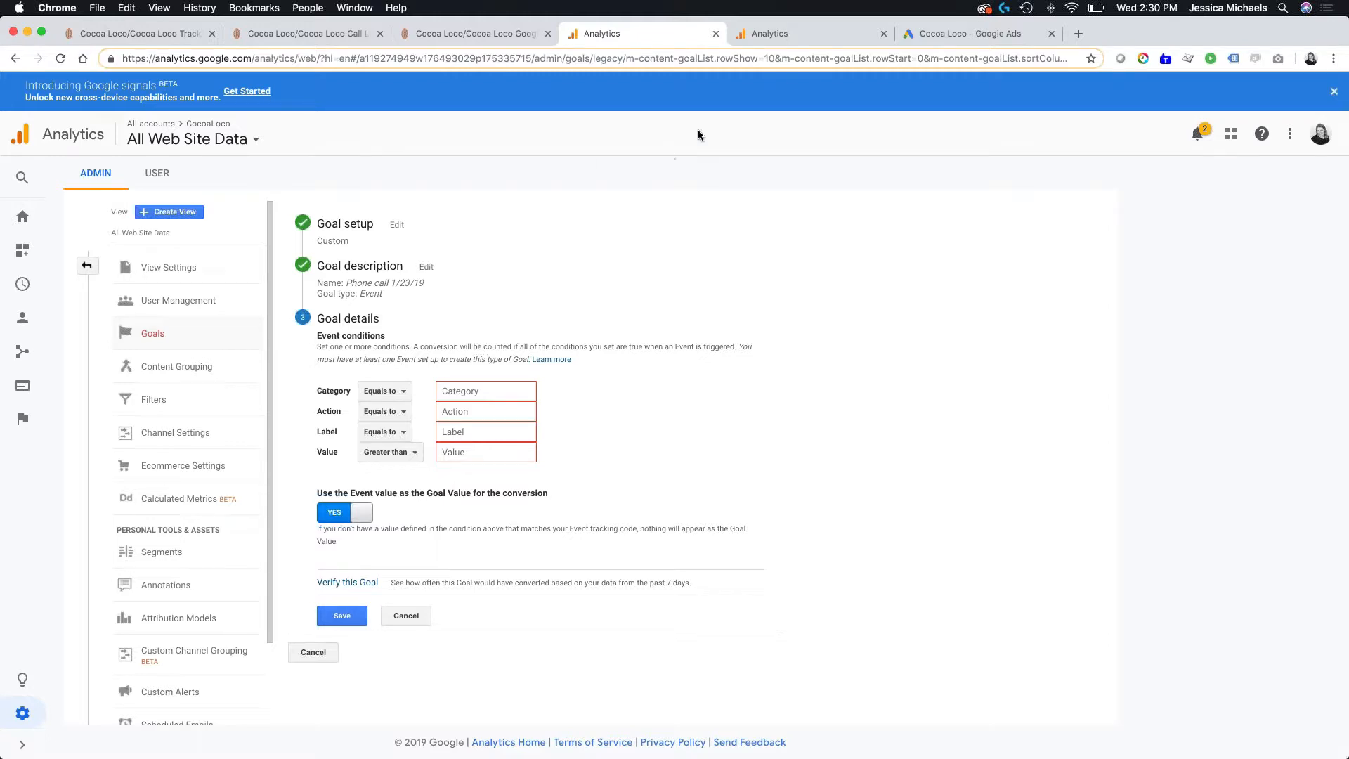
- Open the Behavior Events Overview report in the second Analytics browser tab to check the event category names
{"action": "left_click", "coordinate": [782, 33]}
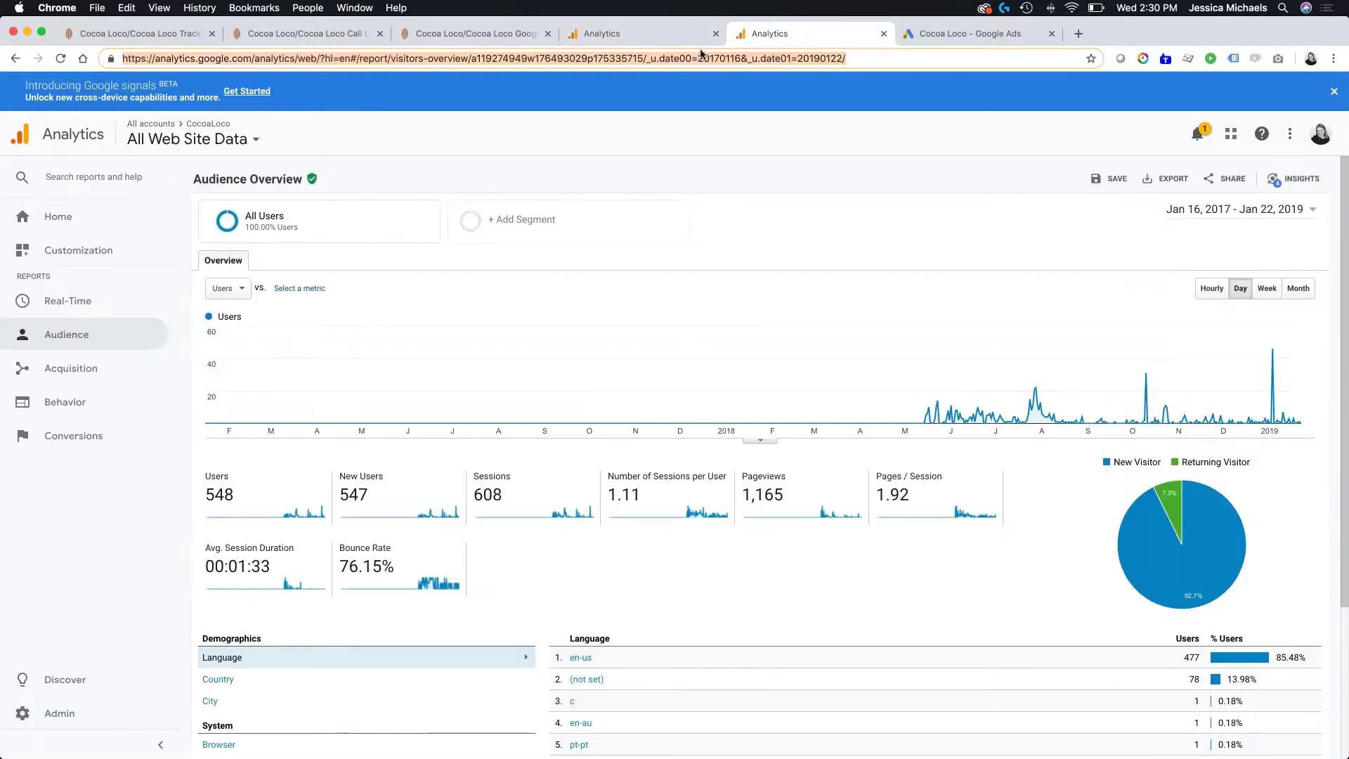
{"action": "left_click", "coordinate": [91, 399]}
{"action": "left_click", "coordinate": [86, 566]}
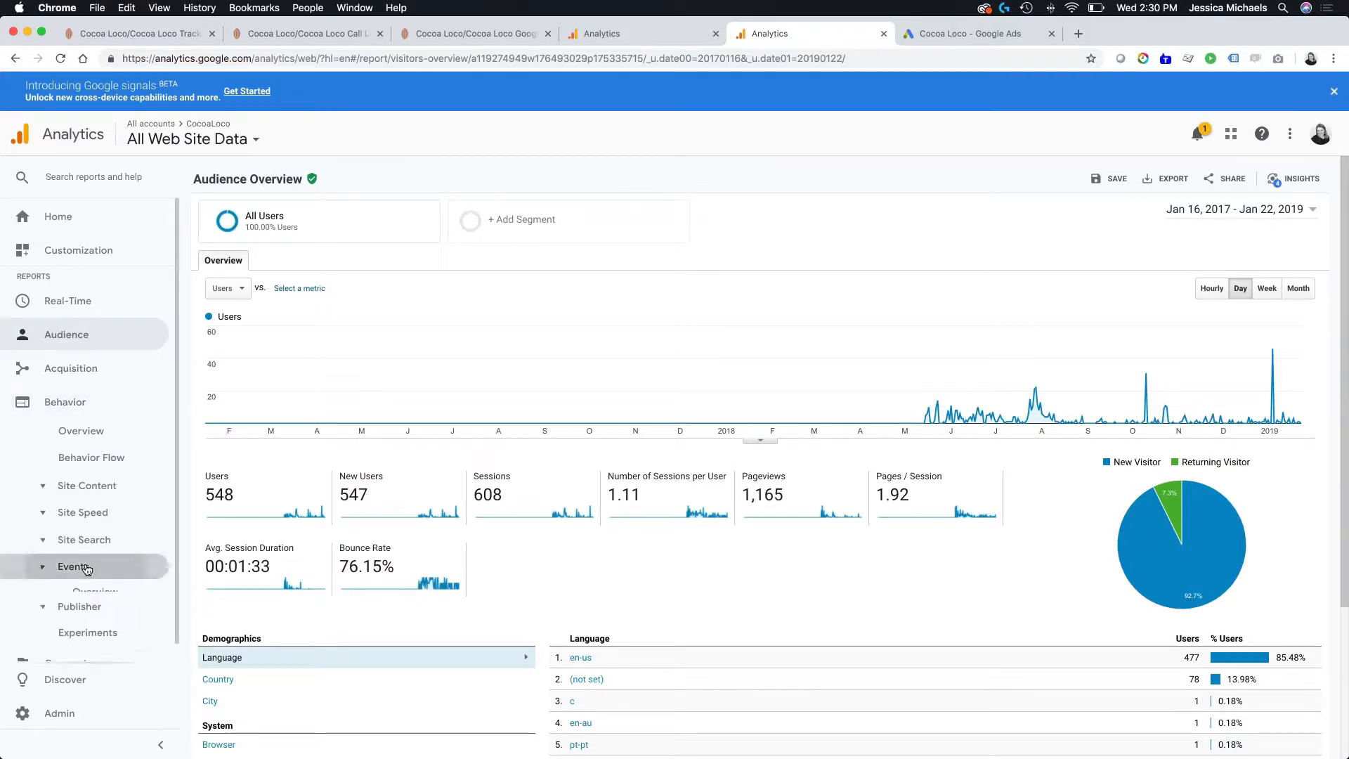
{"action": "left_click", "coordinate": [95, 594]}
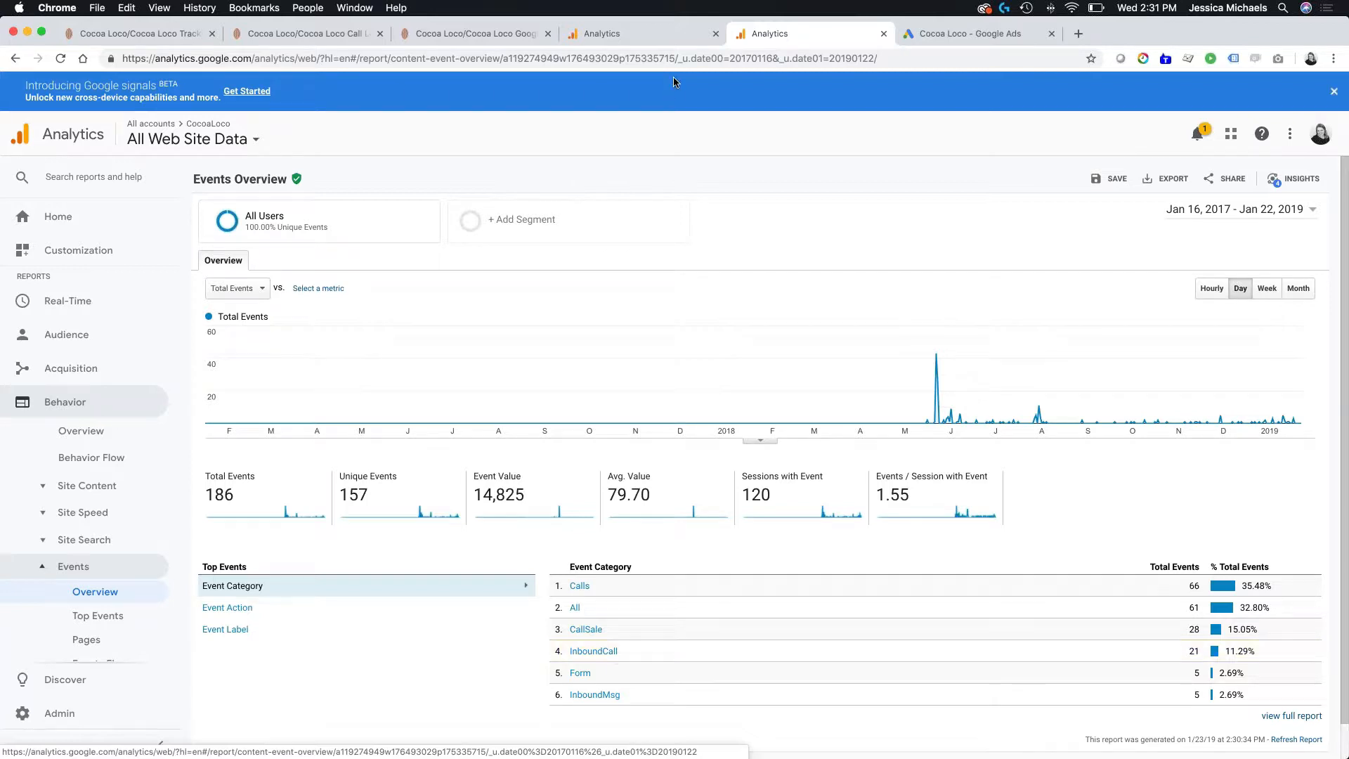
- In the Phone call 1/23/19 goal's event conditions, set Category equal to InboundCall and Action equal to Google AdWords
{"action": "left_click", "coordinate": [625, 39]}
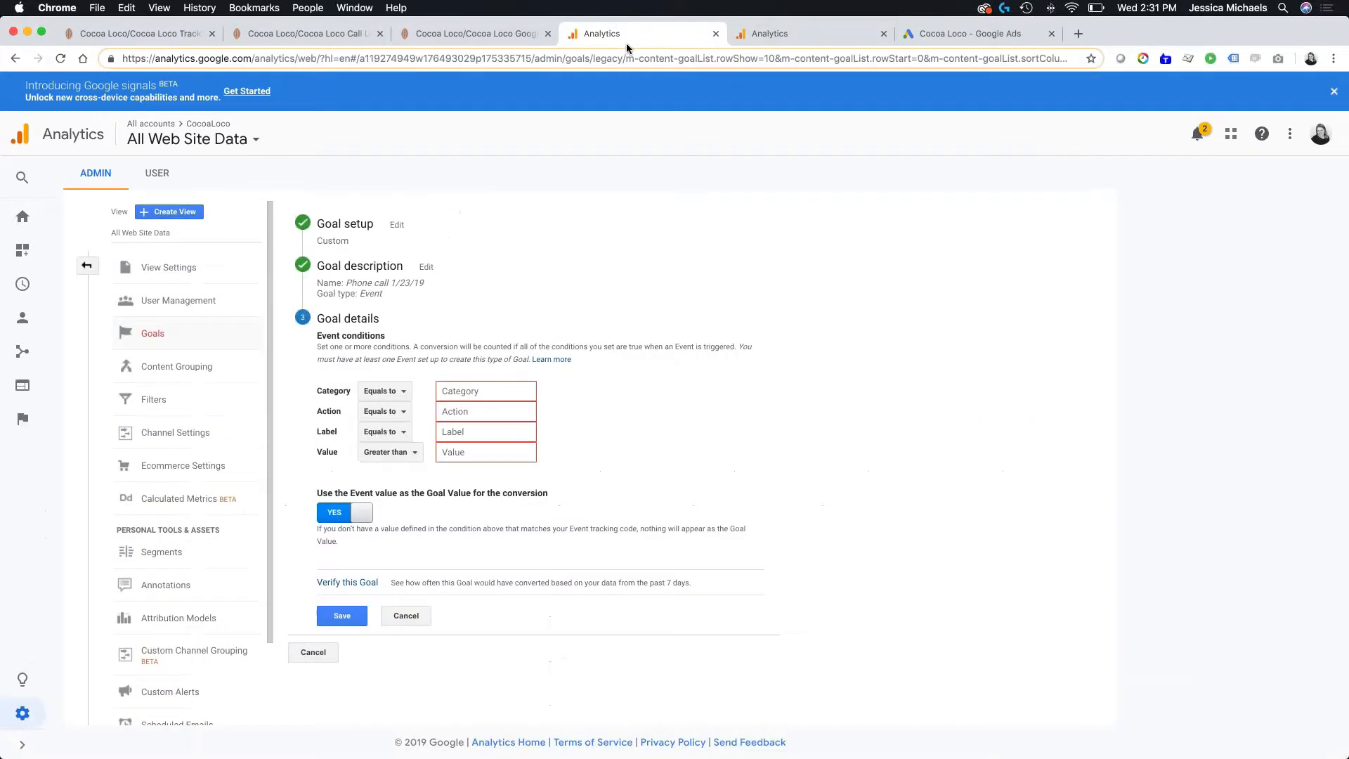
{"action": "left_click", "coordinate": [456, 392]}
{"action": "type", "text": "Inb"}
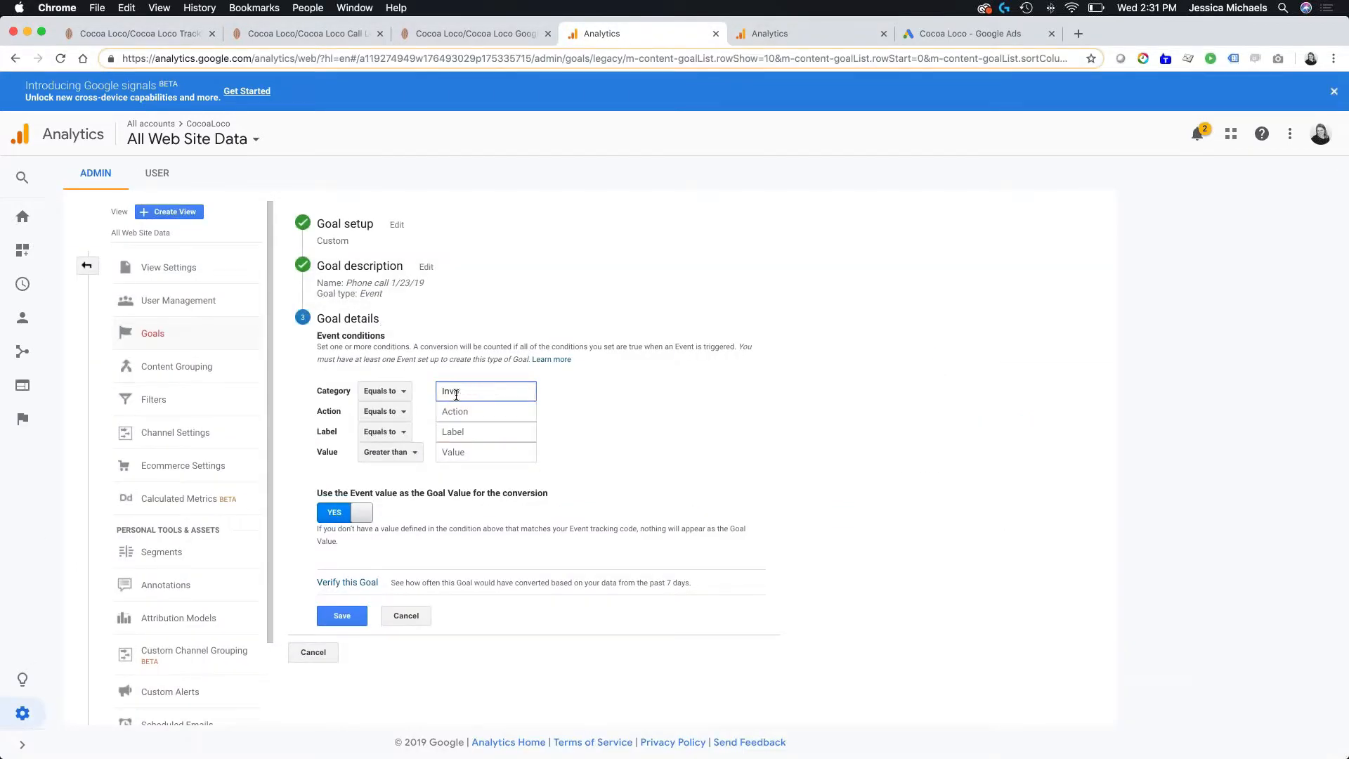
{"action": "type", "text": "ouboundCall"}
{"action": "left_click", "coordinate": [490, 414]}
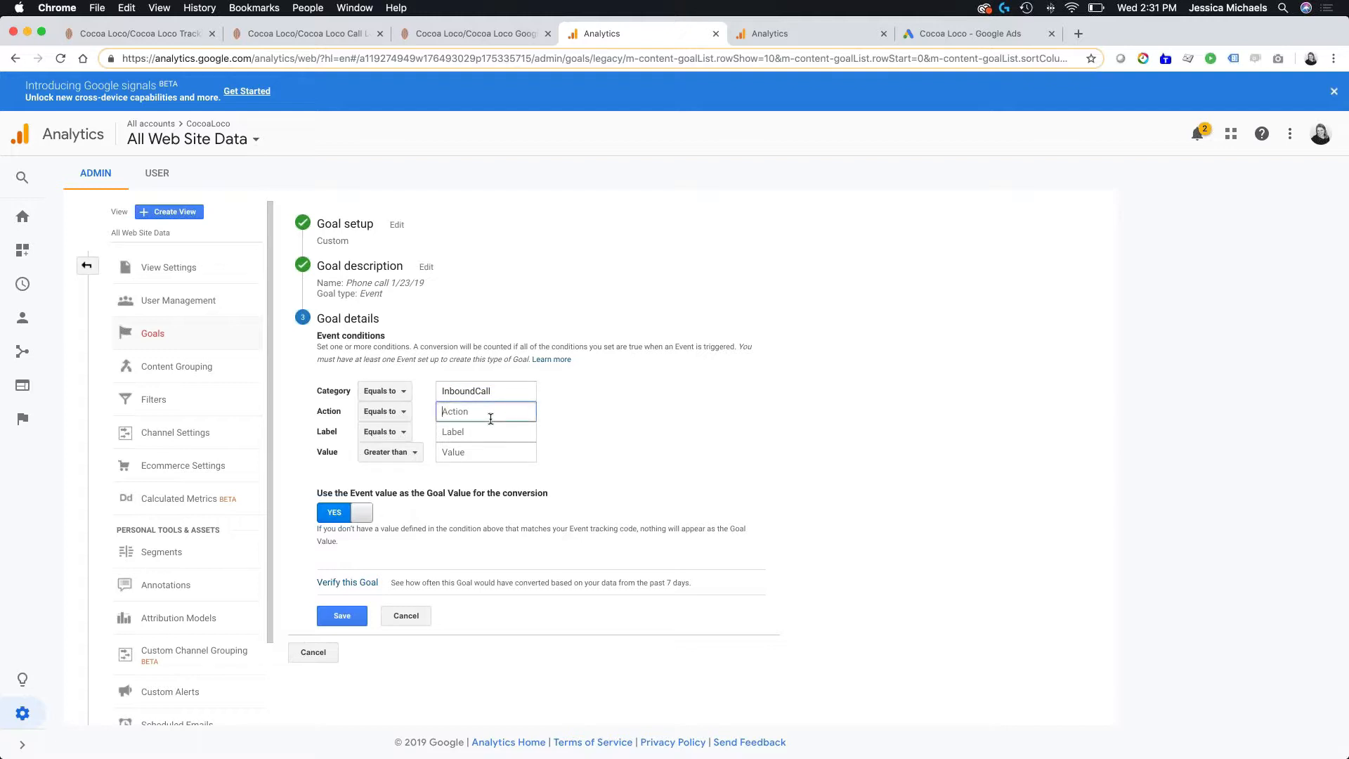
{"action": "type", "text": "Google AdWords"}
- Check the event actions recorded under the InboundCall category in the second Analytics browser tab's events report
{"action": "left_click", "coordinate": [782, 39]}
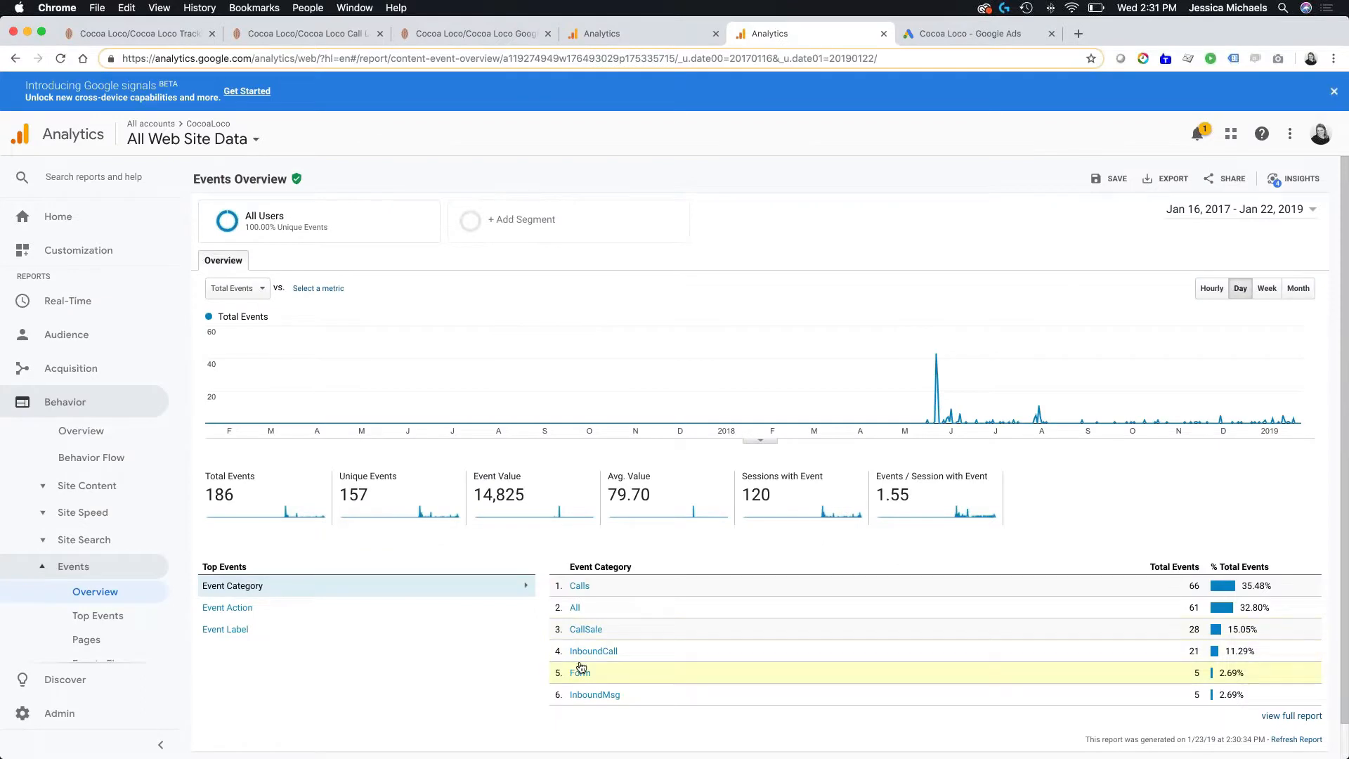
{"action": "left_click", "coordinate": [580, 671]}
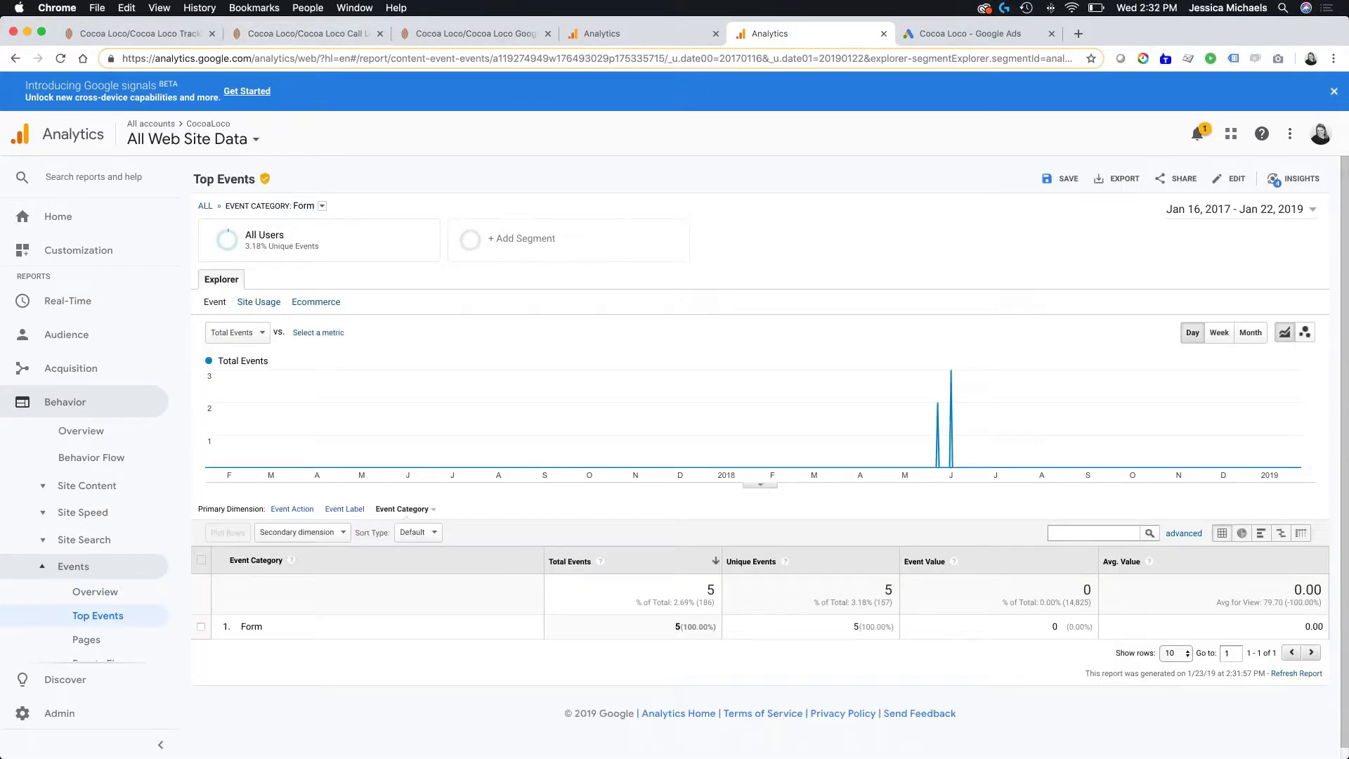
{"action": "left_click", "coordinate": [14, 58]}
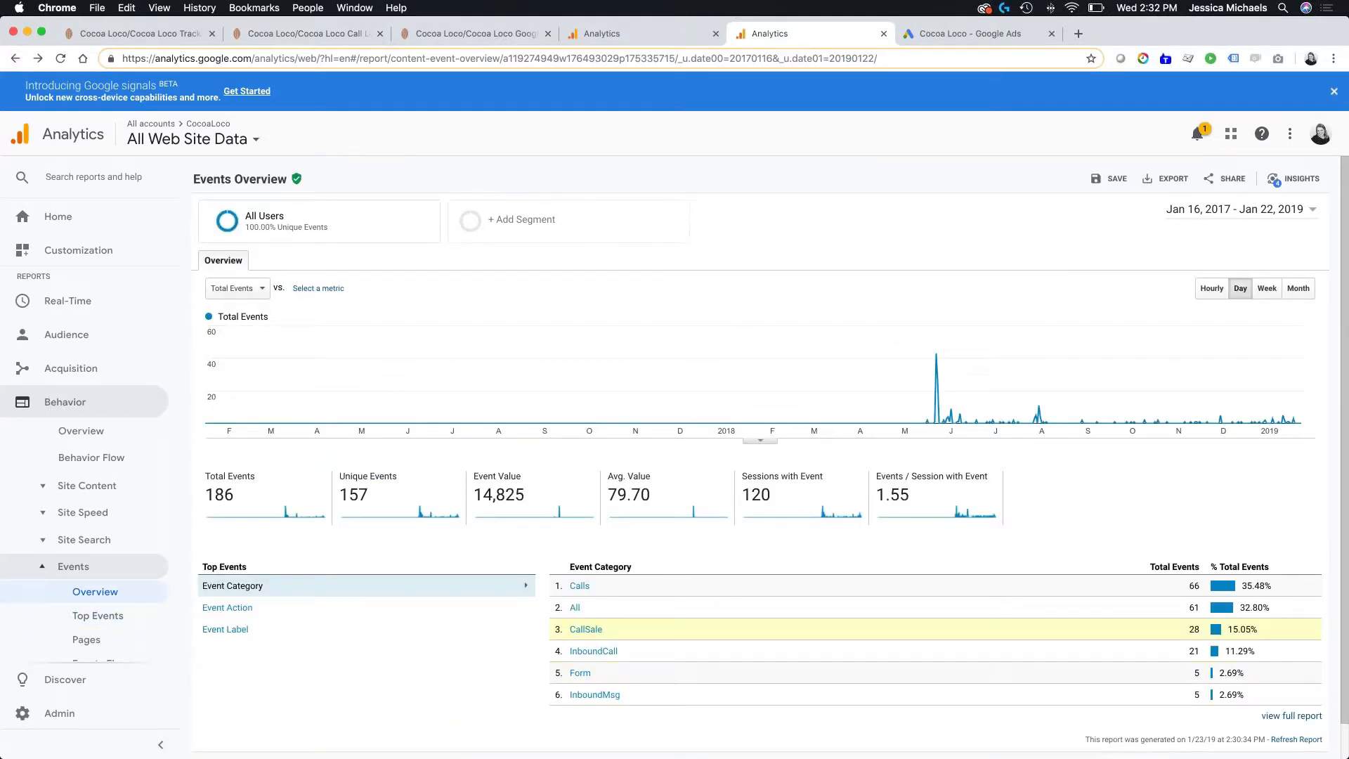
{"action": "left_click", "coordinate": [585, 652]}
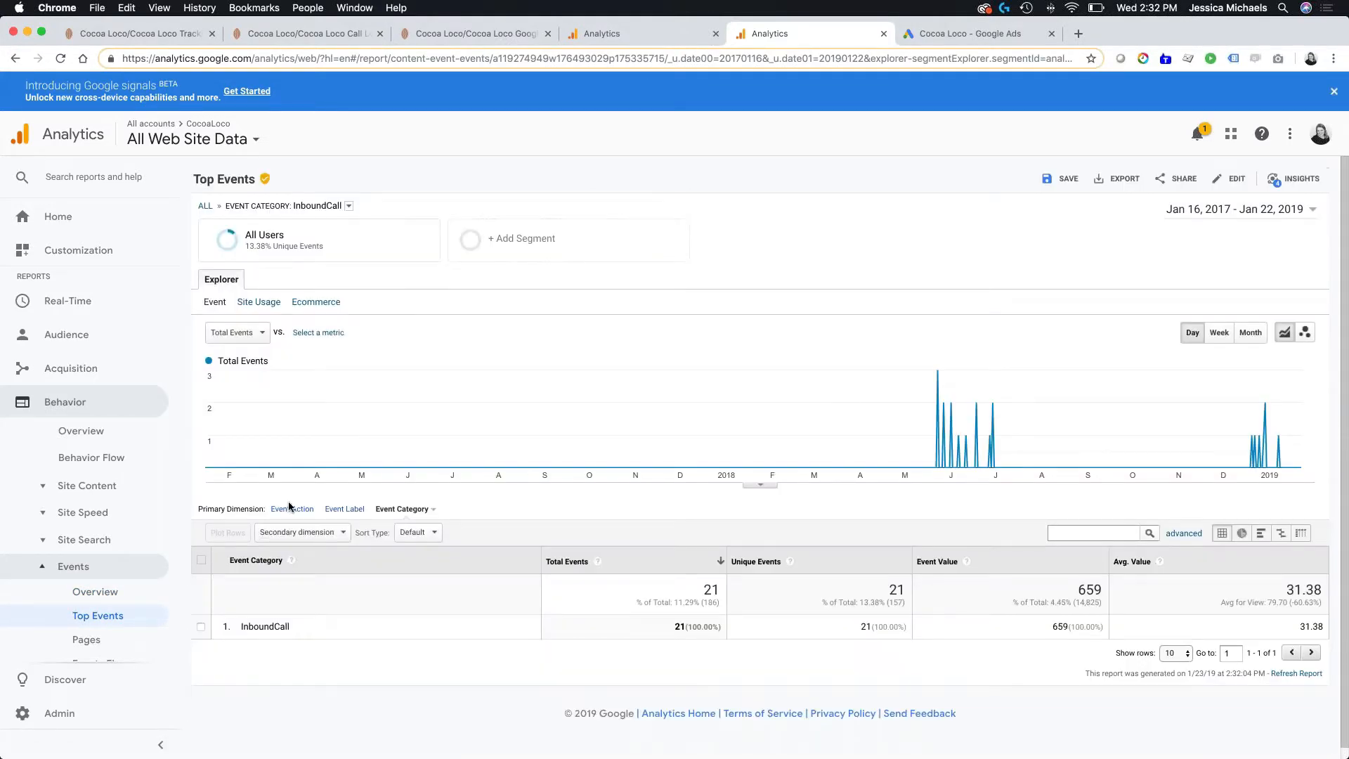
{"action": "left_click", "coordinate": [290, 509]}
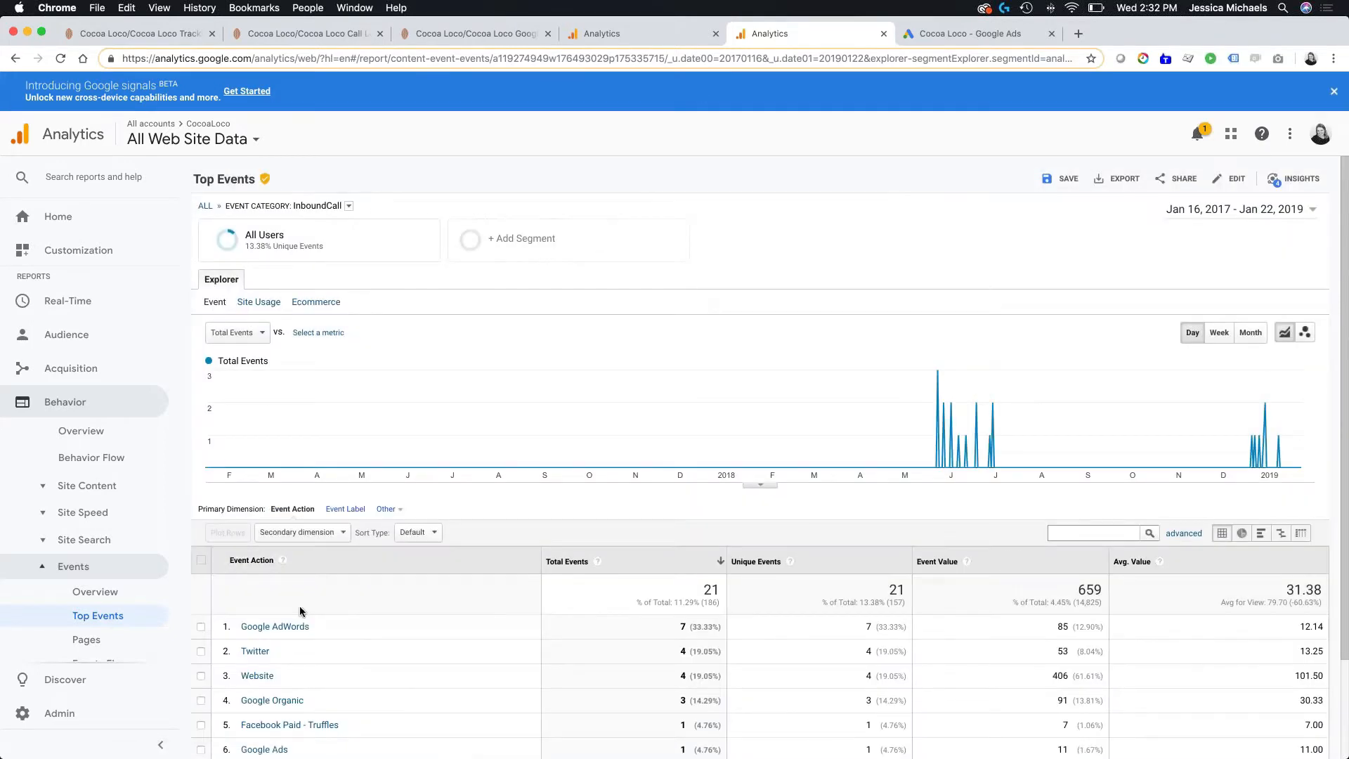
{"action": "left_click_drag", "start_coordinate": [313, 627], "coordinate": [224, 621]}
- Back in the goal details, set the Label condition to the regular expression first-call
{"action": "left_click", "coordinate": [660, 39]}
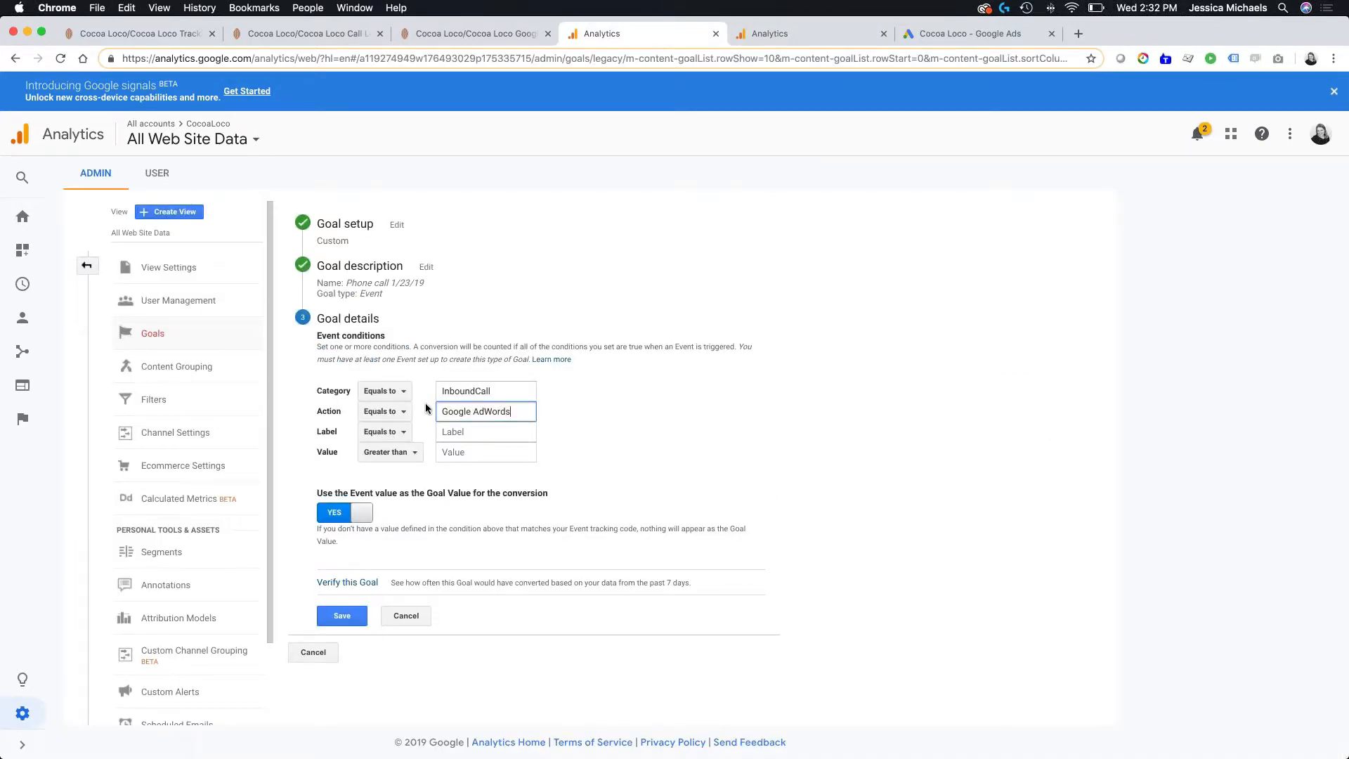
{"action": "left_click", "coordinate": [625, 454]}
{"action": "left_click", "coordinate": [385, 436]}
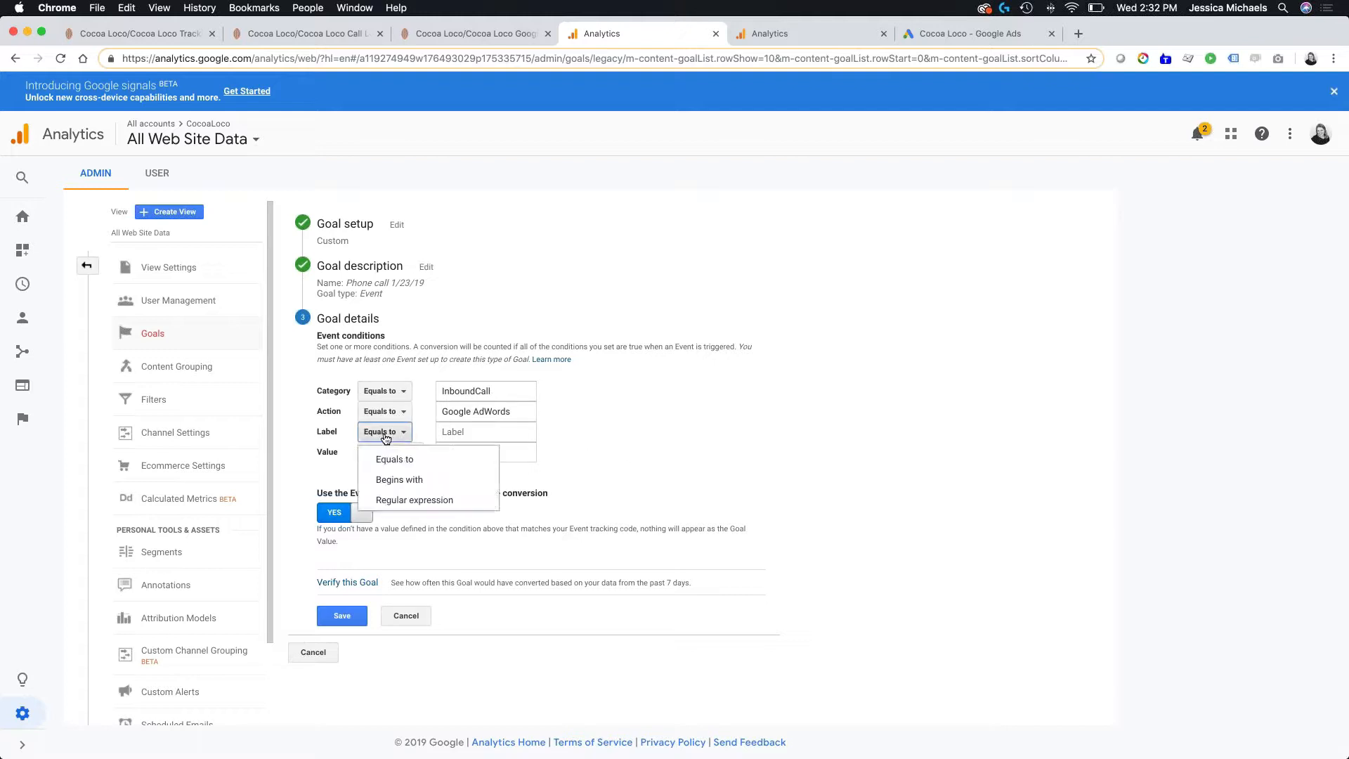
{"action": "left_click", "coordinate": [402, 500]}
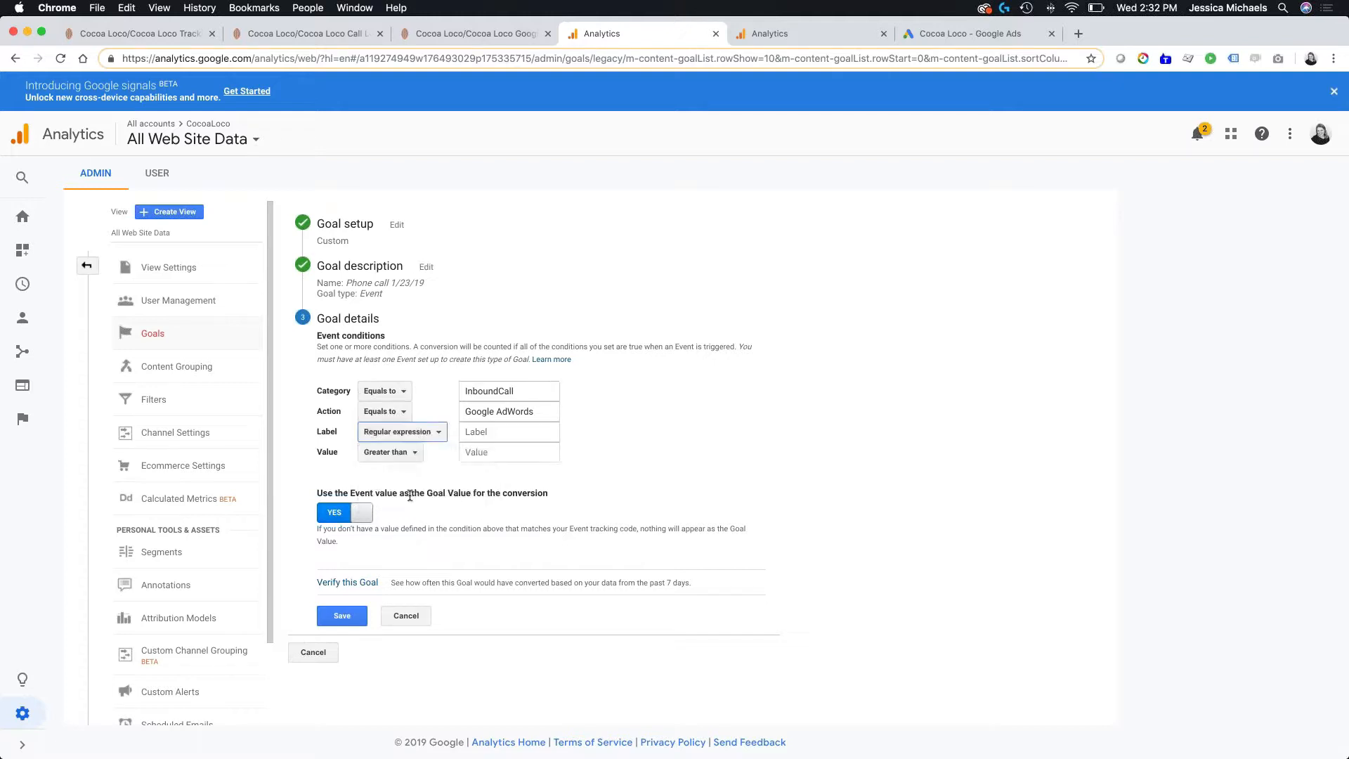
{"action": "left_click", "coordinate": [492, 431]}
{"action": "type", "text": "first"}
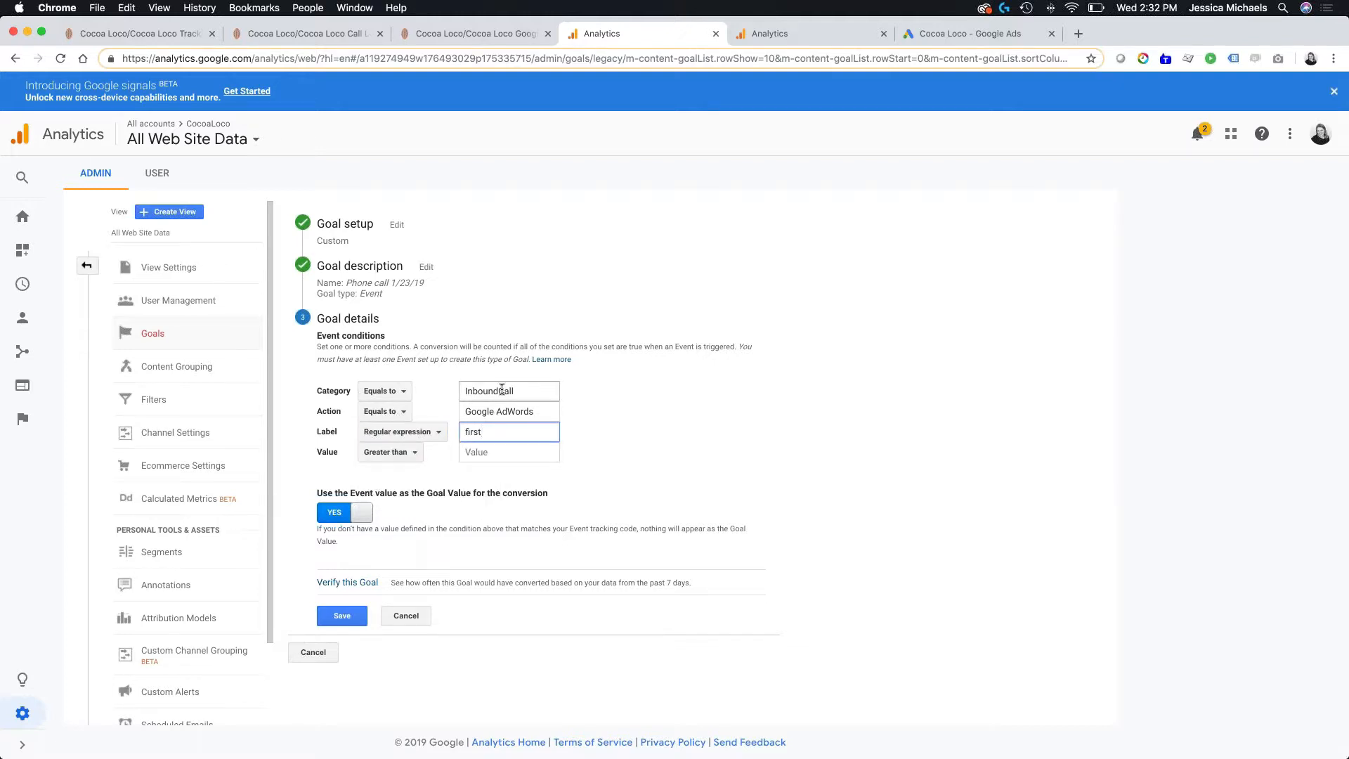
{"action": "type", "text": "-call"}
- Examine the InboundCall event labels in the second Analytics browser tab's Top Events report
{"action": "left_click", "coordinate": [782, 34]}
{"action": "left_click", "coordinate": [345, 509]}
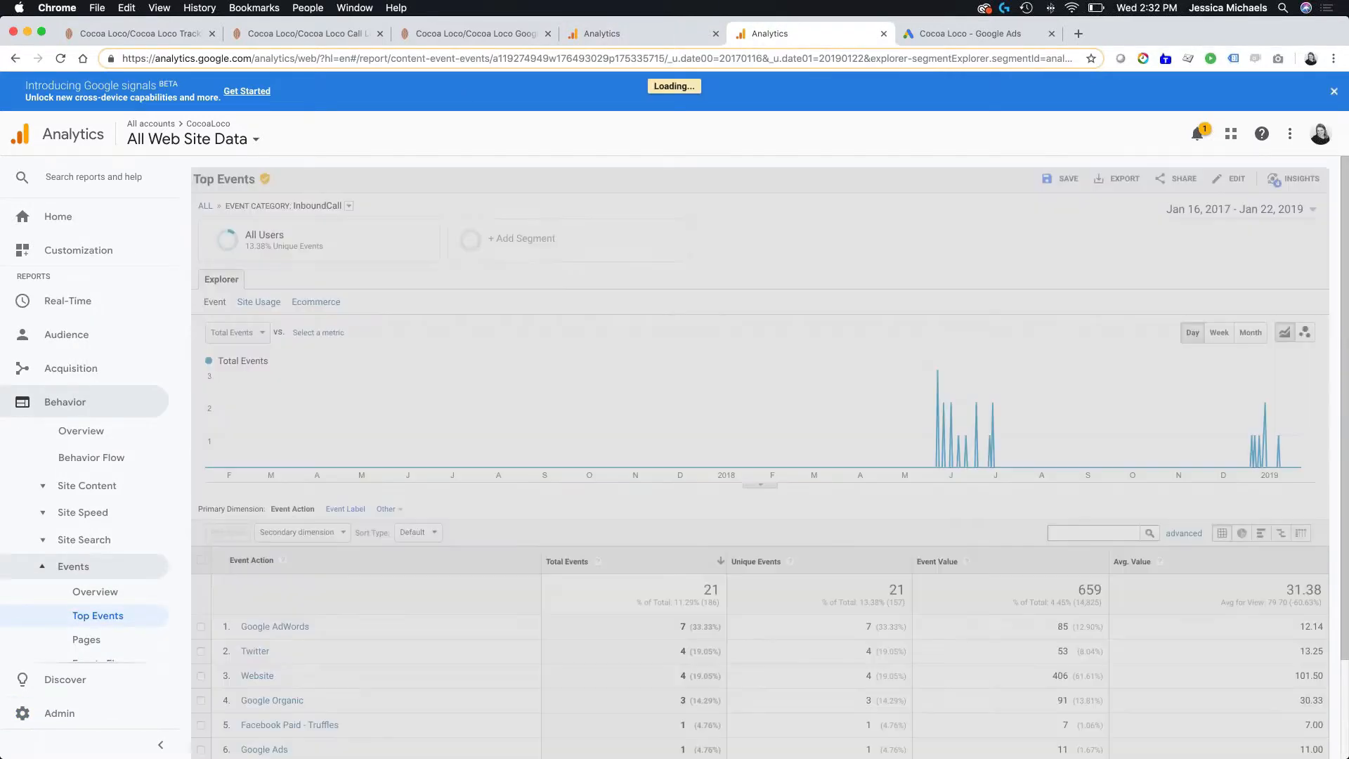
{"action": "scroll", "coordinate": [390, 523], "scroll_direction": "down", "scroll_amount": 3}
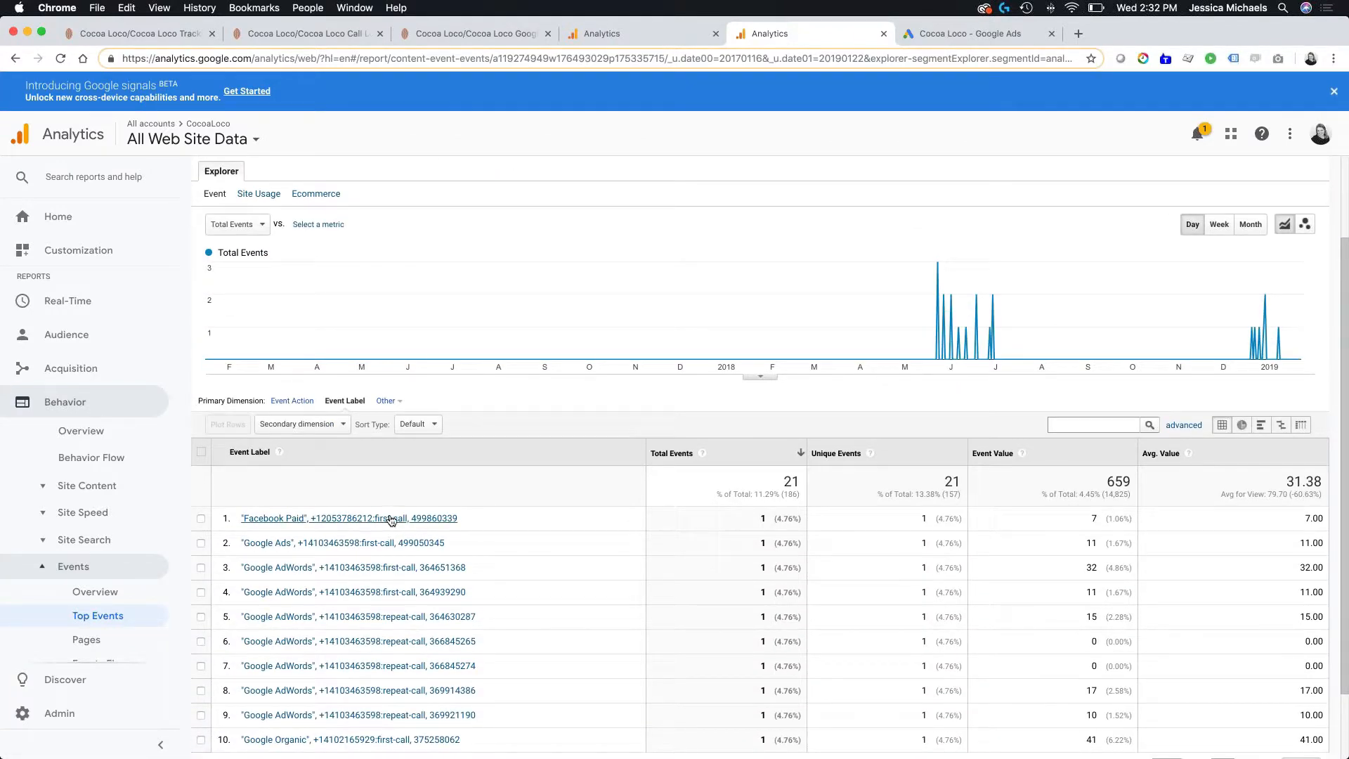
- Set the goal's Value condition to greater than 180 and save the goal
{"action": "left_click", "coordinate": [592, 32]}
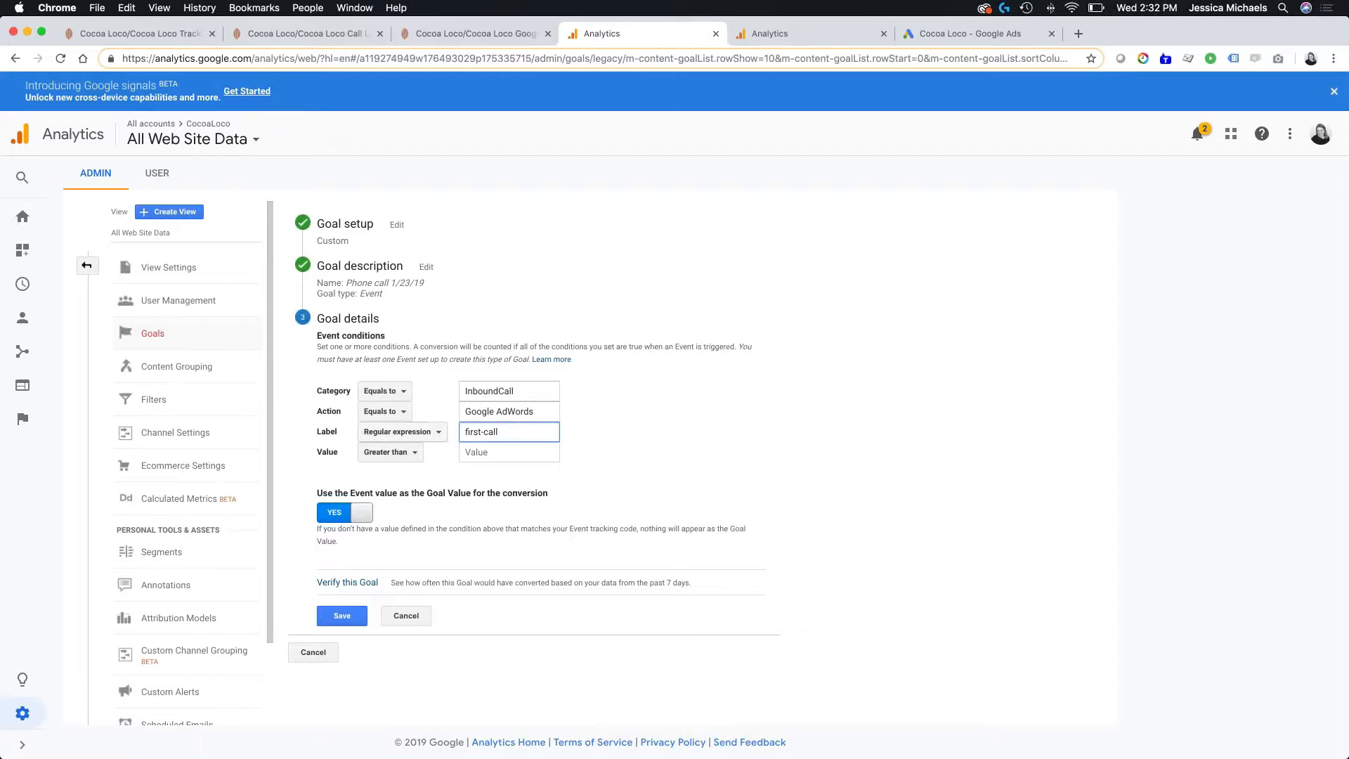
{"action": "left_click", "coordinate": [491, 451]}
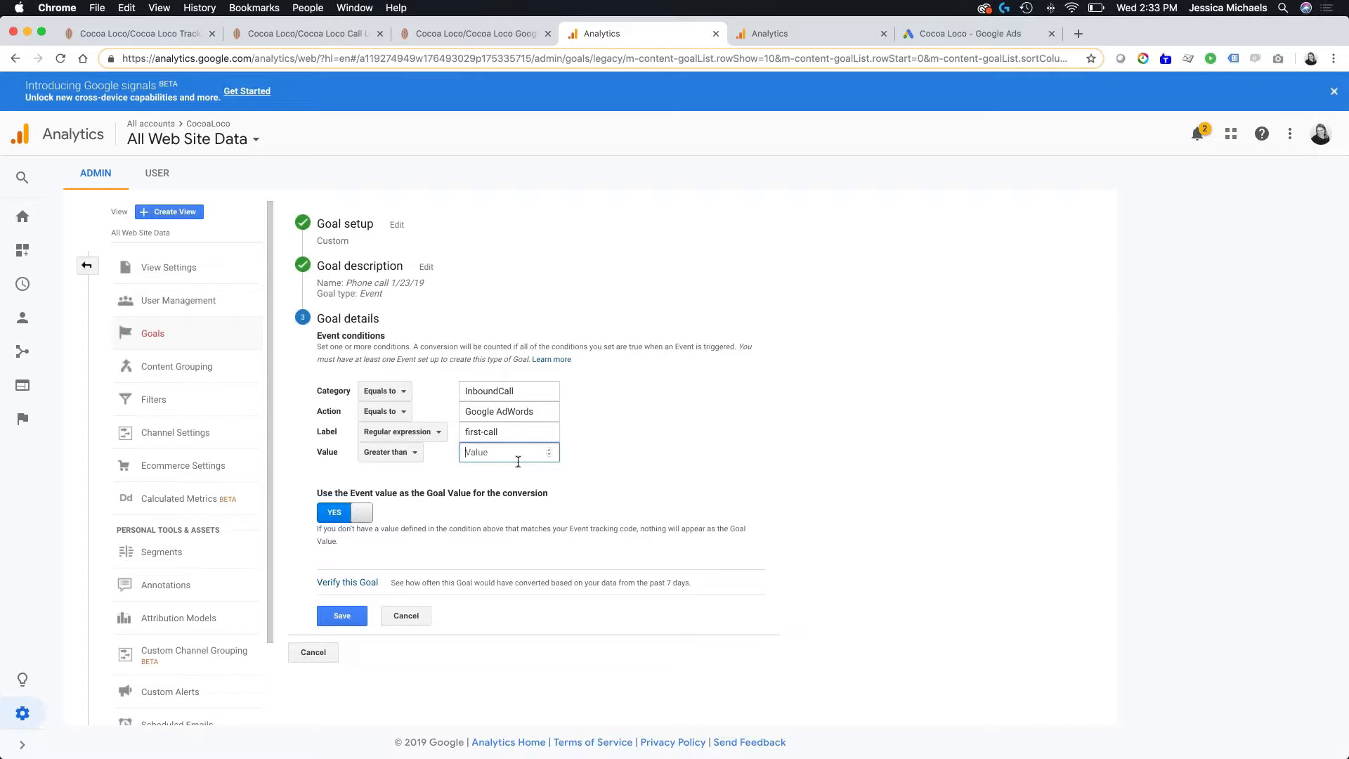
{"action": "type", "text": "180"}
{"action": "left_click", "coordinate": [342, 616]}
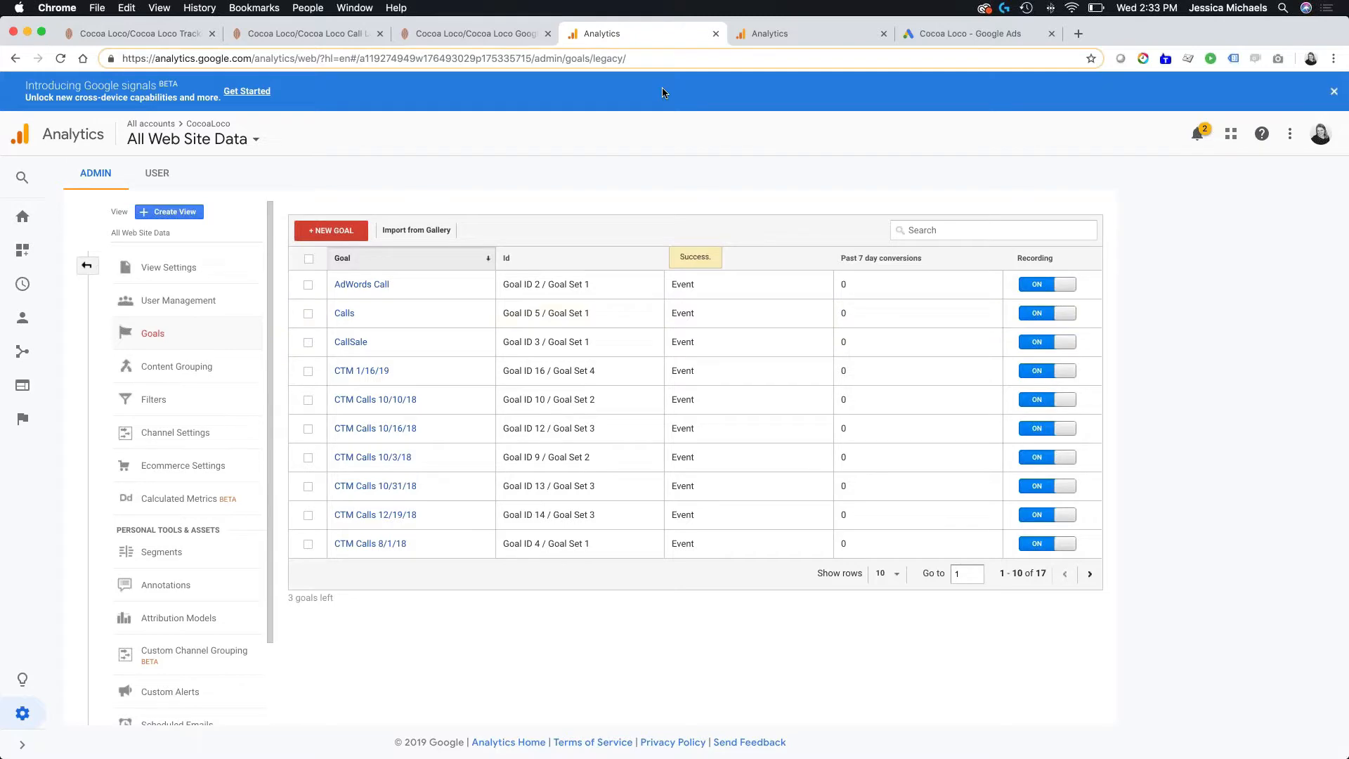
- Switch to Google Ads and start a new conversion action that imports from Google Analytics
{"action": "left_click", "coordinate": [937, 32]}
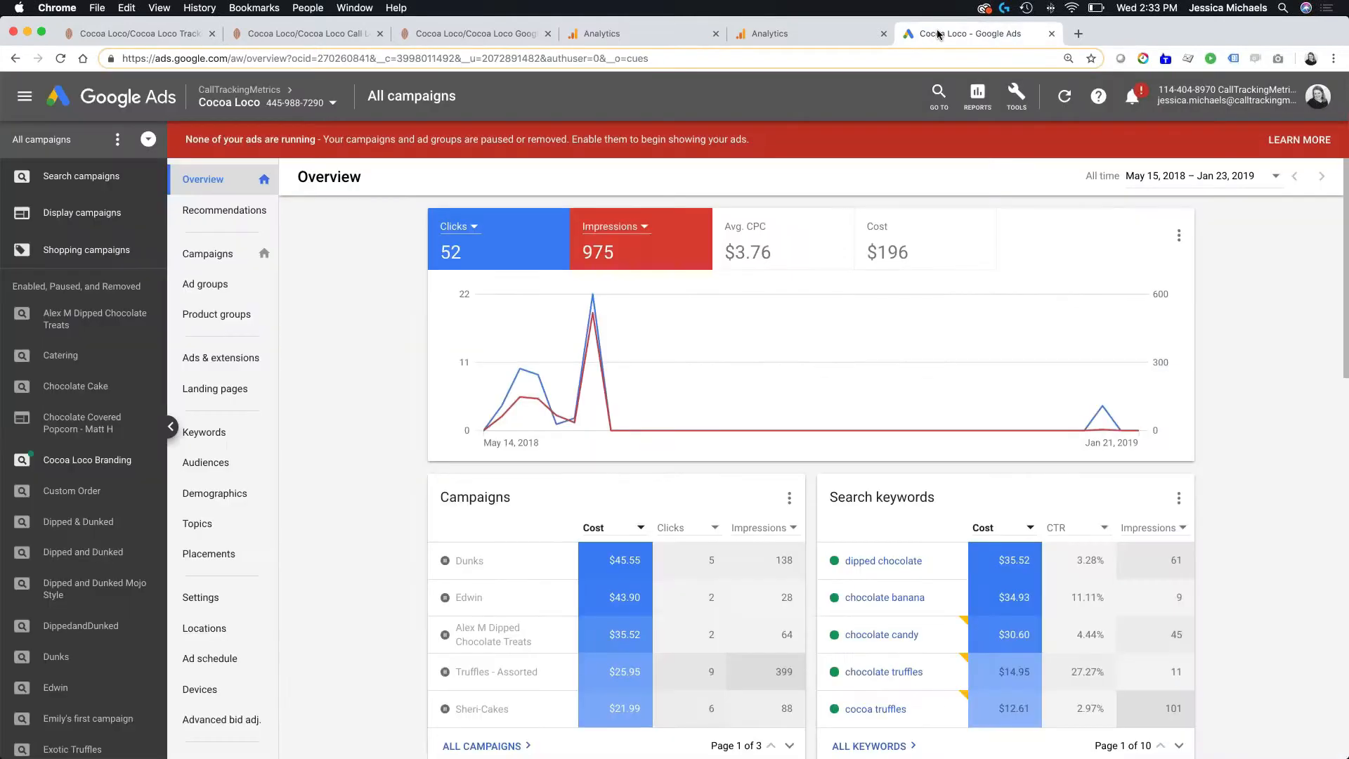
{"action": "left_click", "coordinate": [1024, 94]}
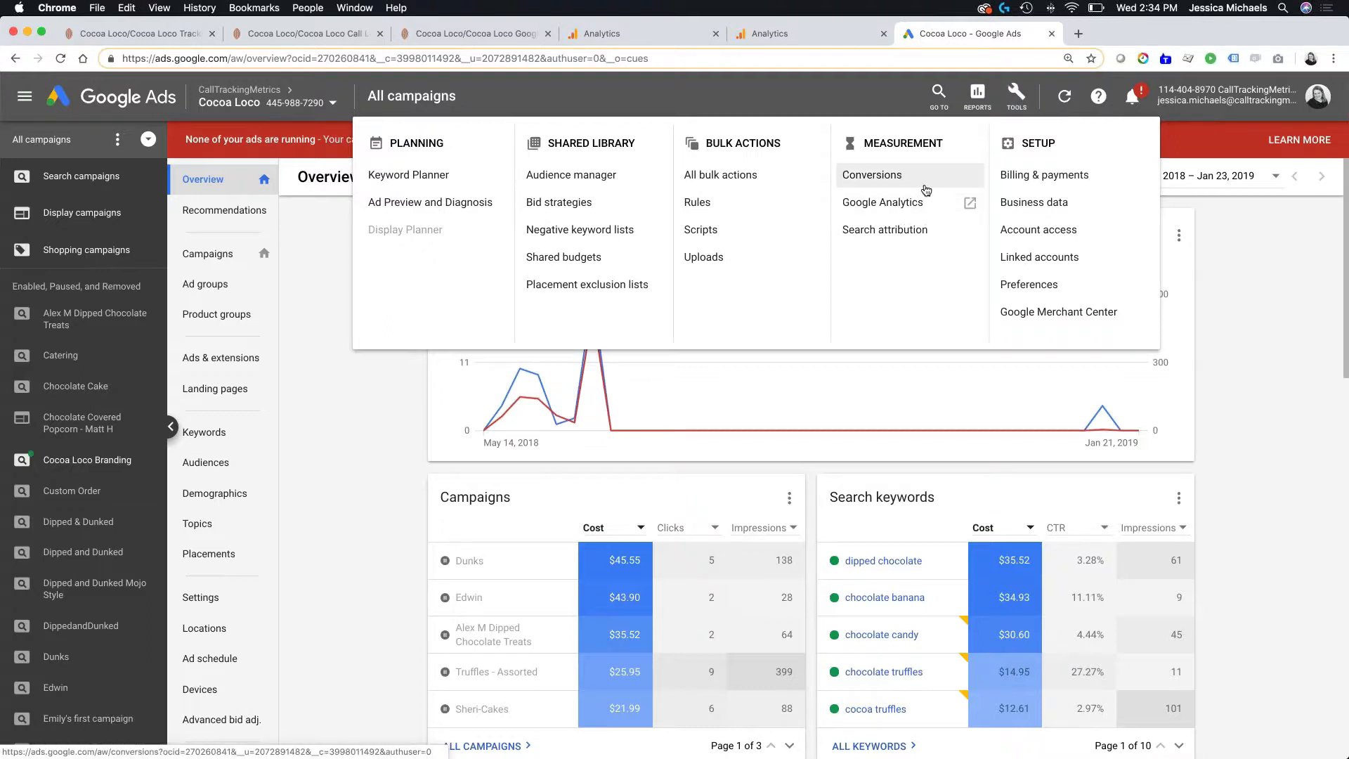
{"action": "left_click", "coordinate": [871, 175]}
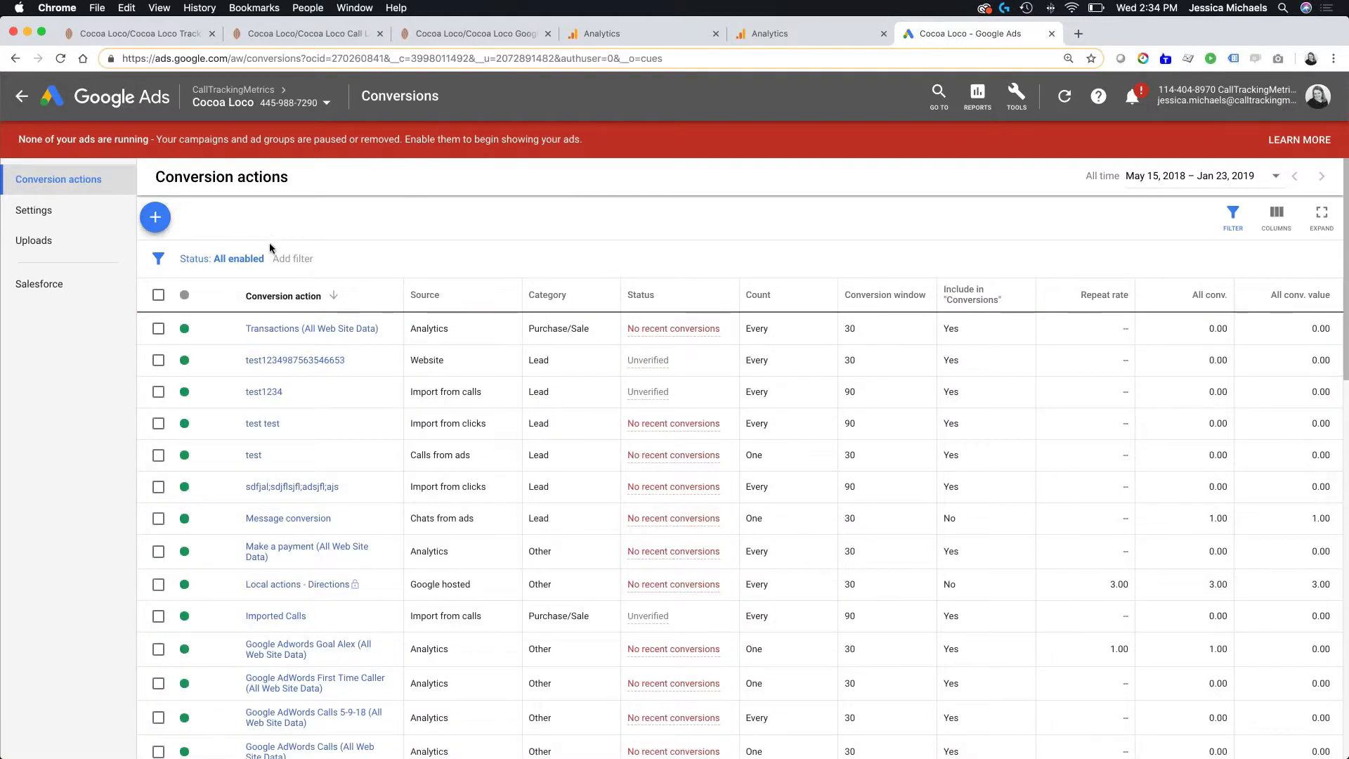
{"action": "left_click", "coordinate": [156, 219]}
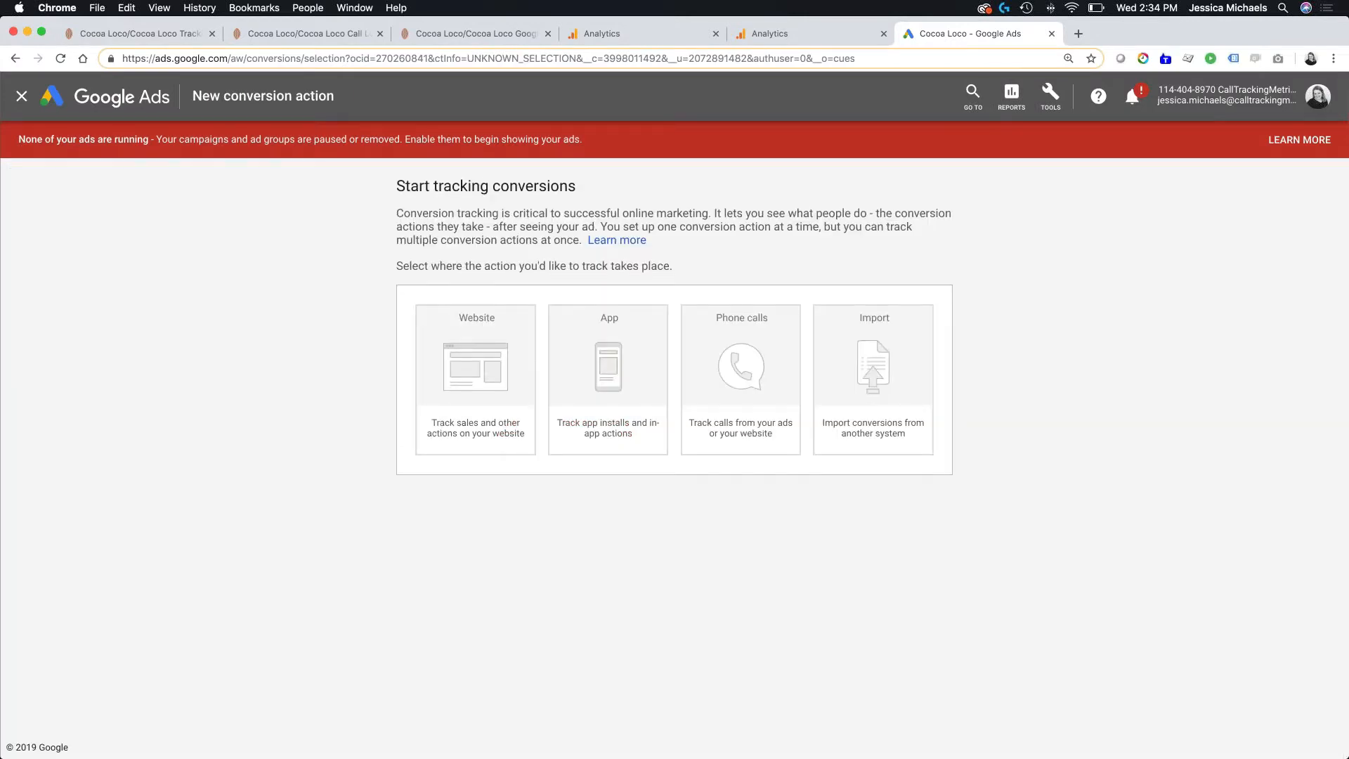
{"action": "left_click", "coordinate": [863, 354]}
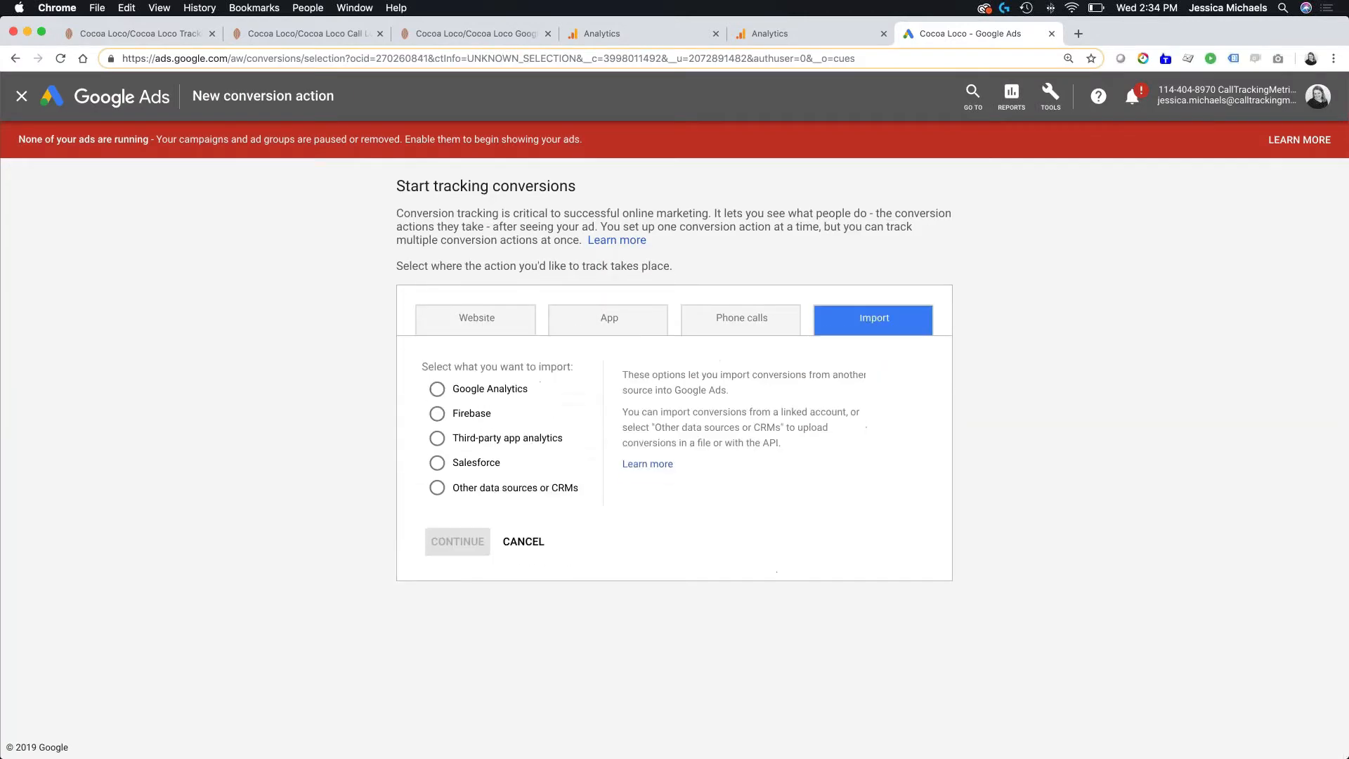
{"action": "left_click", "coordinate": [513, 389]}
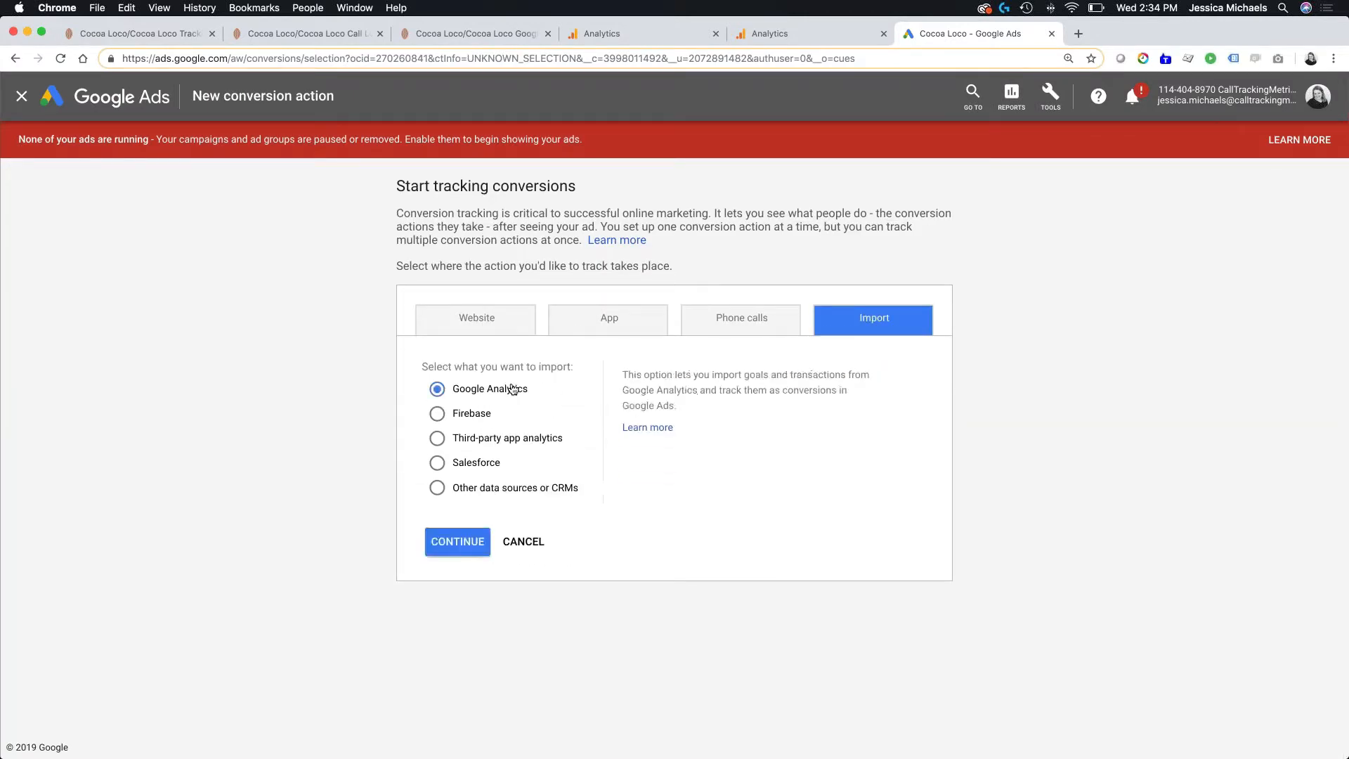
{"action": "left_click", "coordinate": [457, 541]}
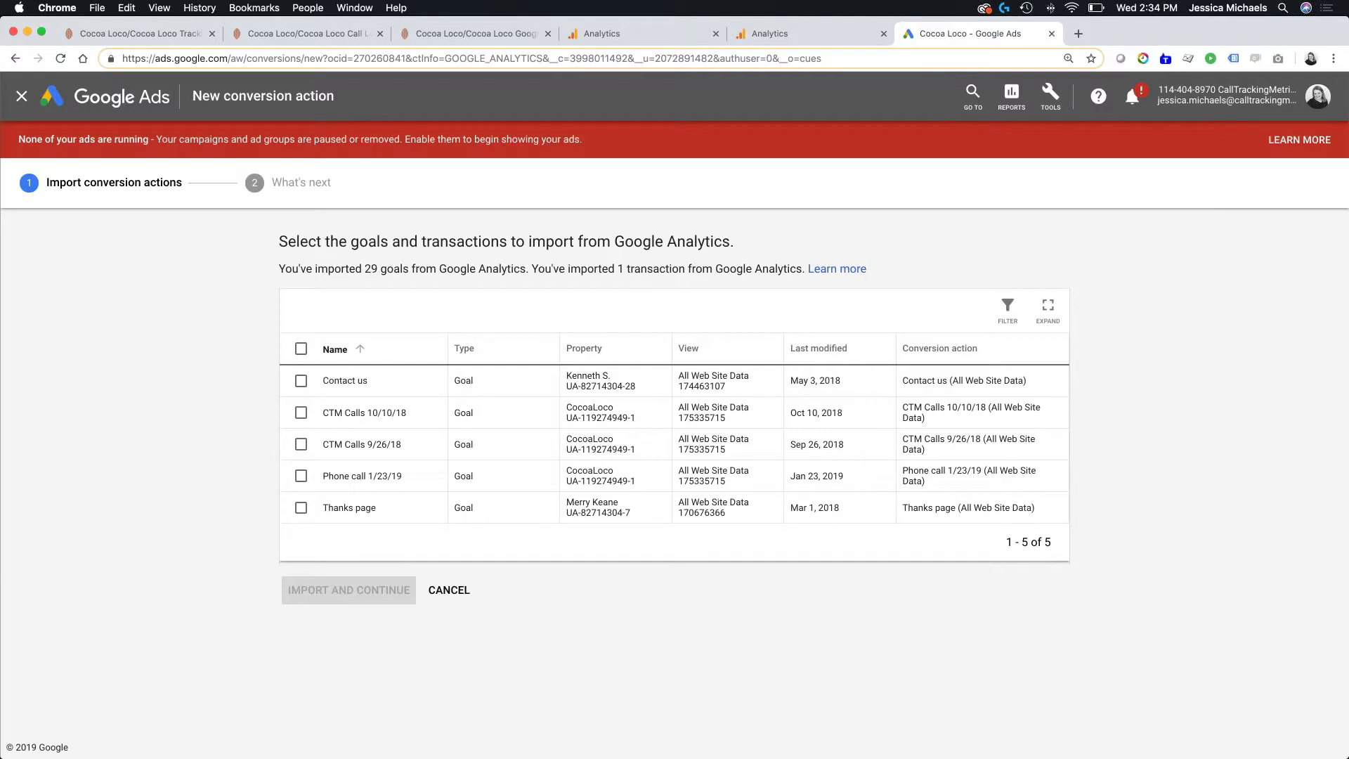
- Import the Phone call 1/23/19 goal as a conversion action and finish the import
{"action": "left_click", "coordinate": [300, 475]}
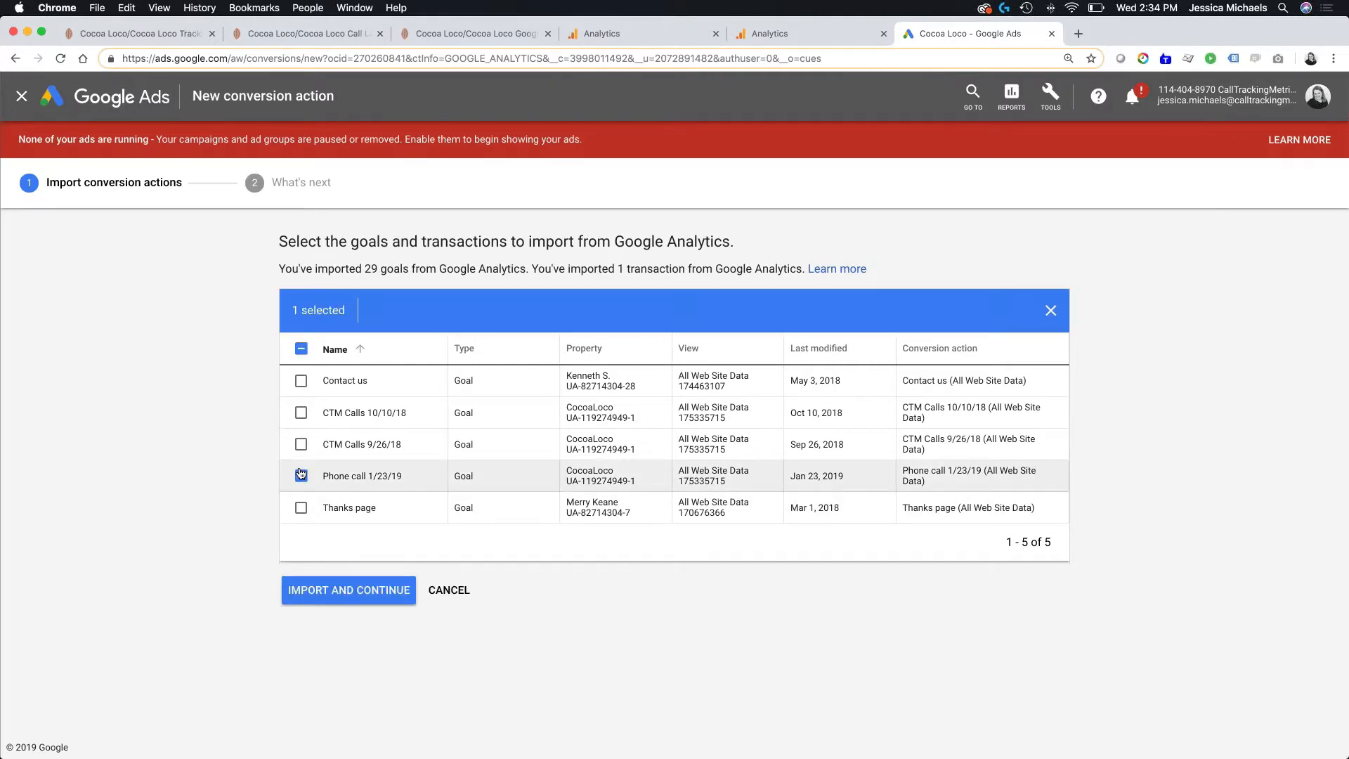
{"action": "left_click", "coordinate": [320, 590]}
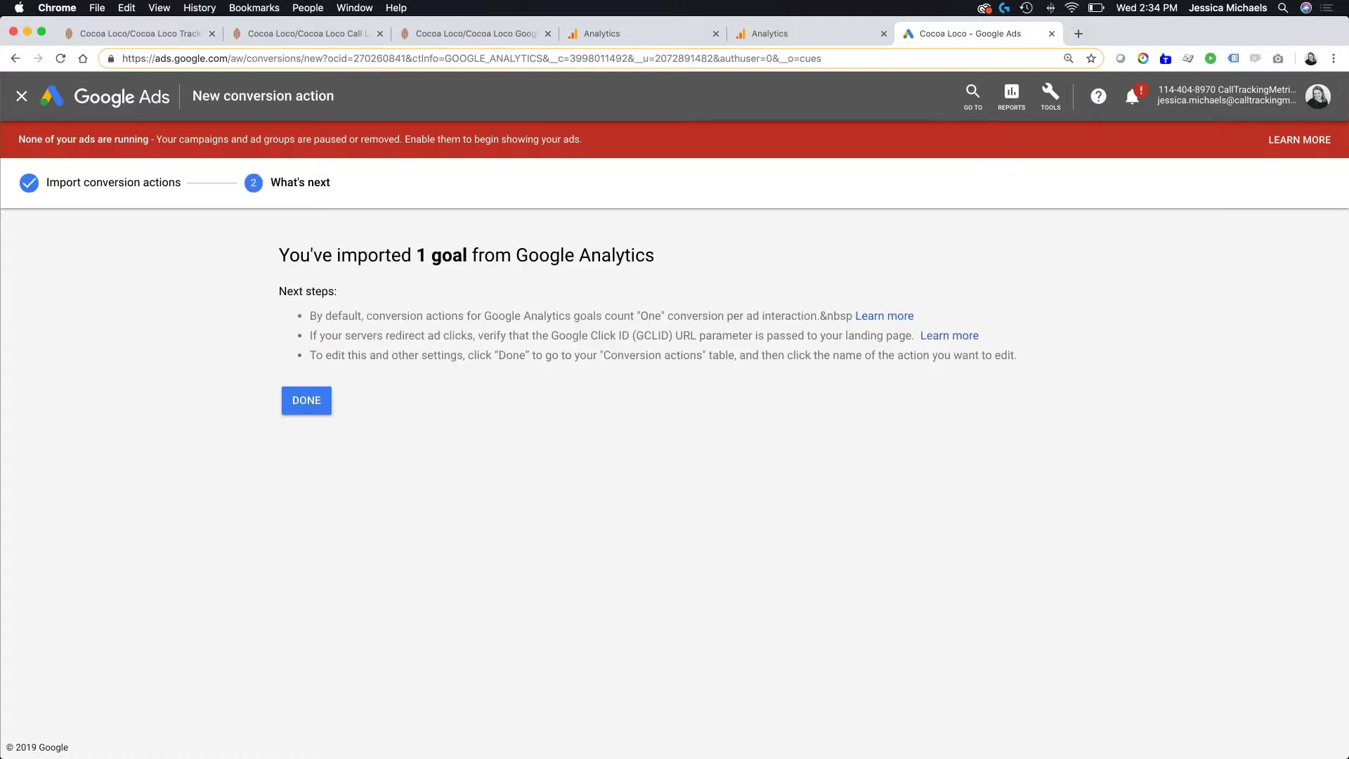
{"action": "left_click", "coordinate": [298, 412]}
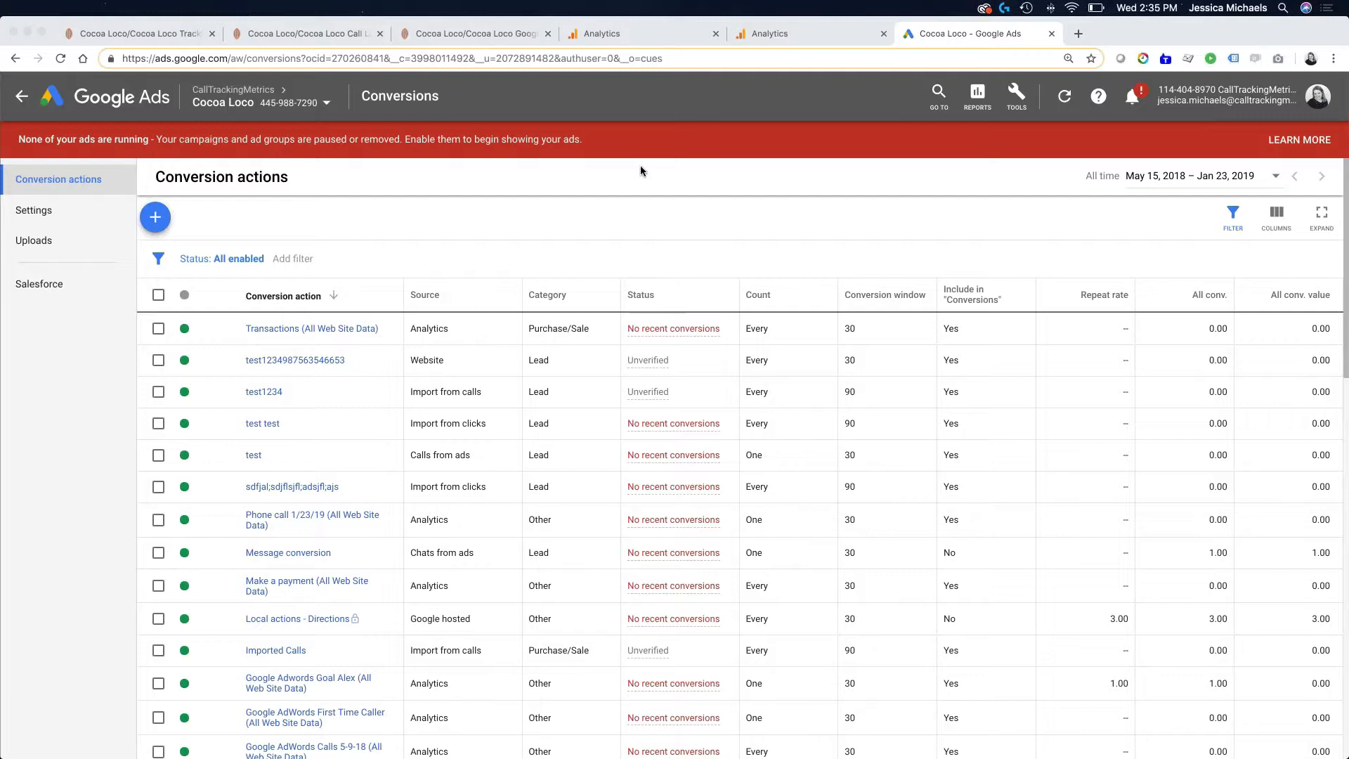
- Switch to CallTrackingMetrics and open the Google Ads settings from its integrations
{"action": "left_click", "coordinate": [451, 35]}
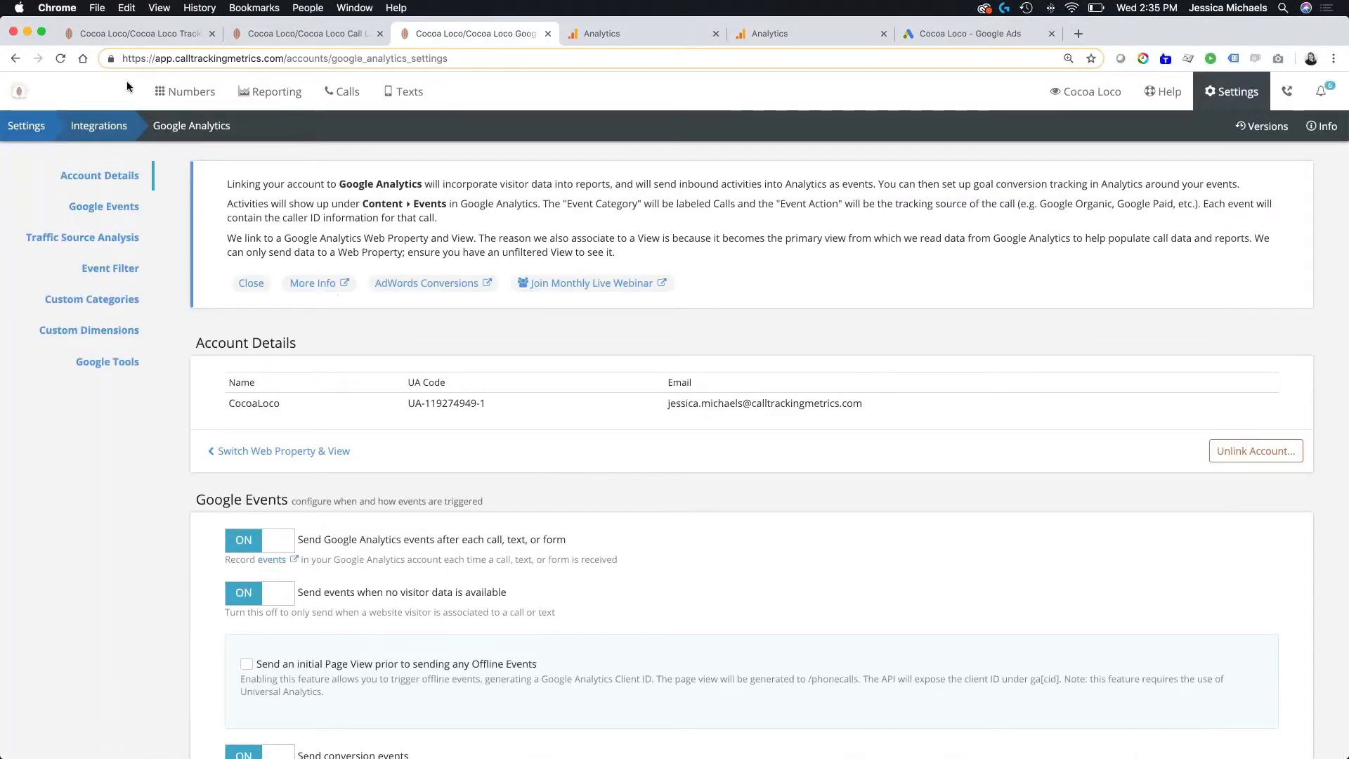
{"action": "left_click", "coordinate": [111, 136]}
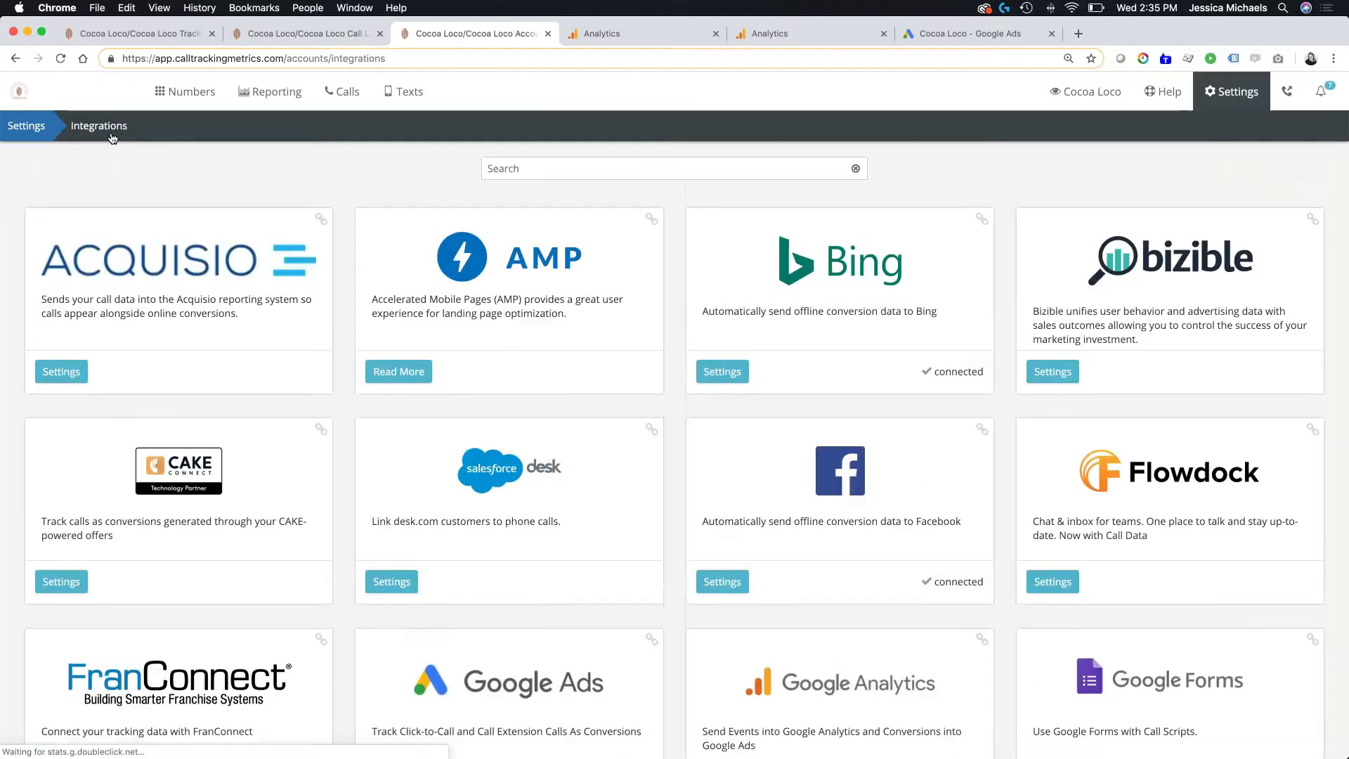
{"action": "scroll", "coordinate": [352, 437], "scroll_direction": "down", "scroll_amount": 5}
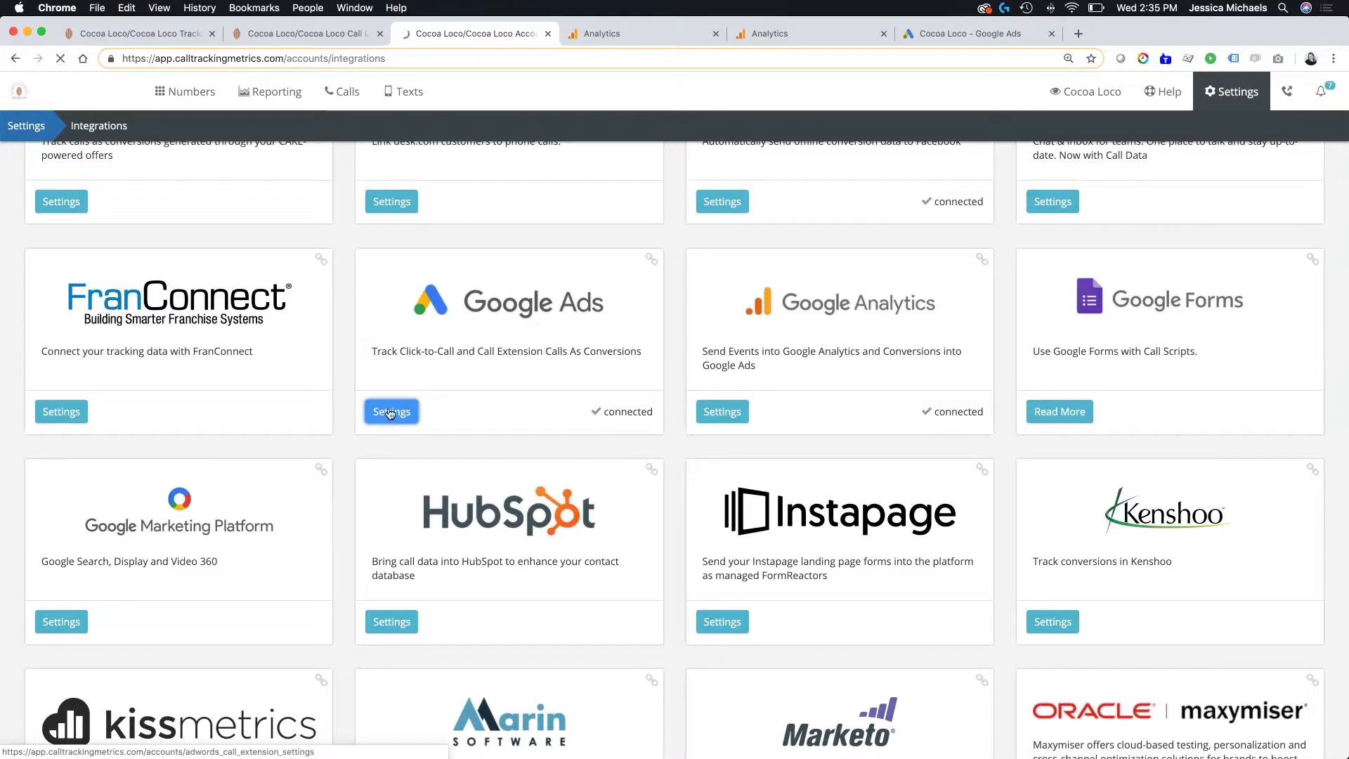
{"action": "left_click", "coordinate": [392, 411]}
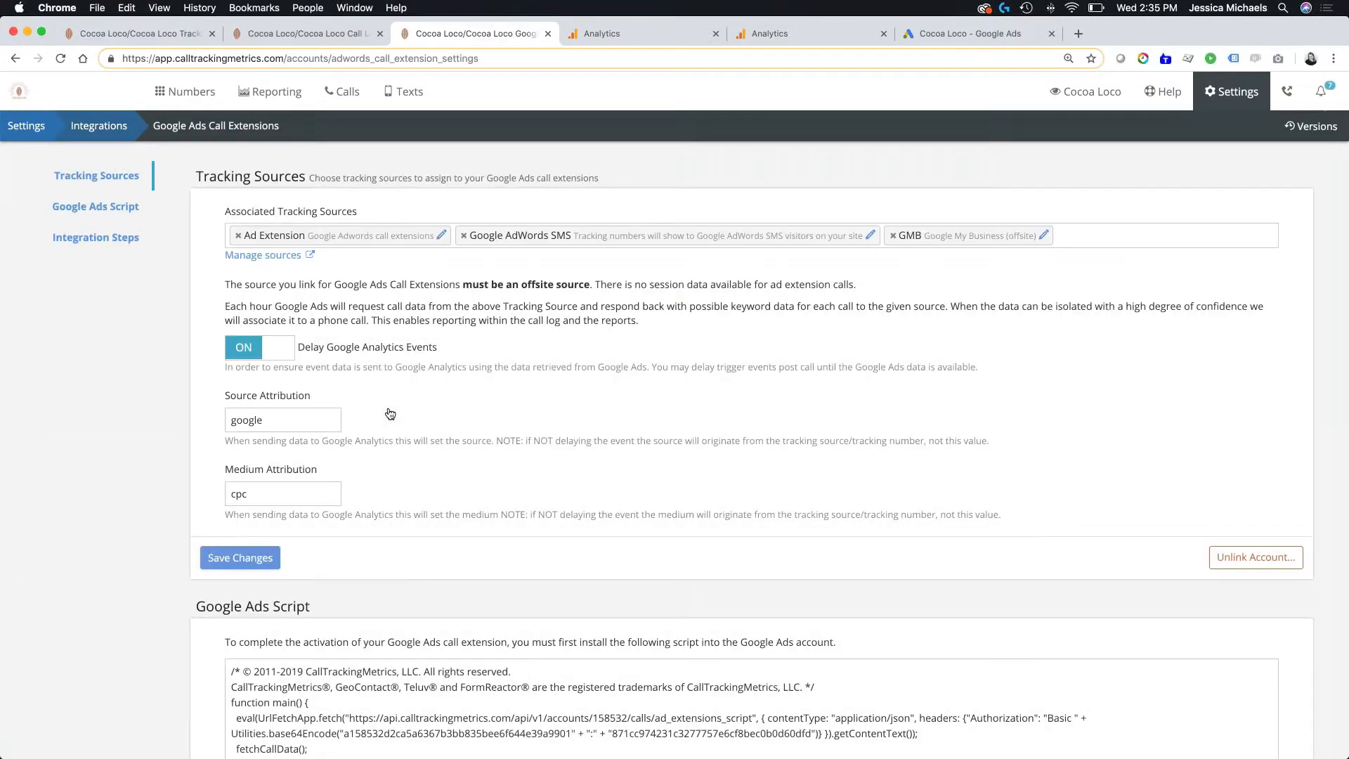
- Remove the Google AdWords SMS, GMB and Ad Extension sources from the call extensions' associated tracking sources
{"action": "left_click", "coordinate": [463, 236]}
{"action": "left_click", "coordinate": [461, 236]}
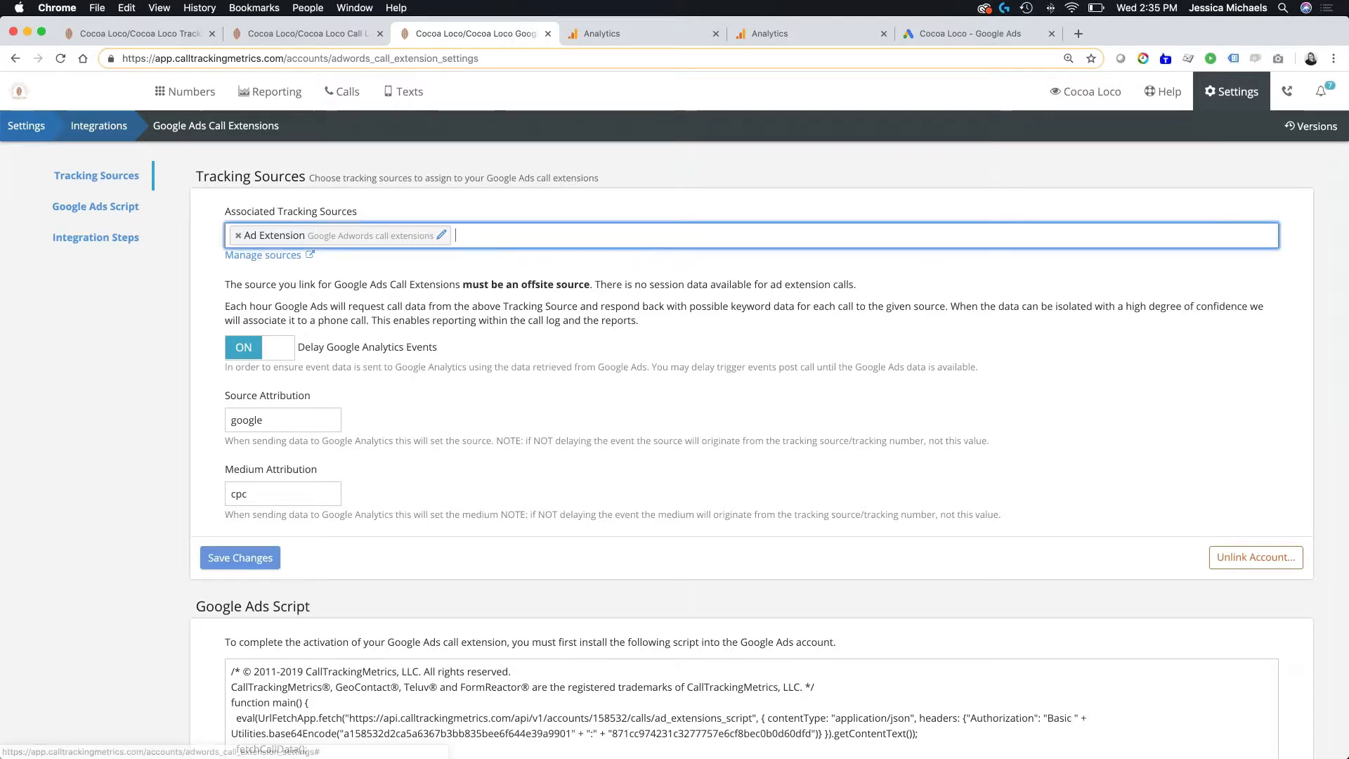
{"action": "left_click", "coordinate": [589, 412]}
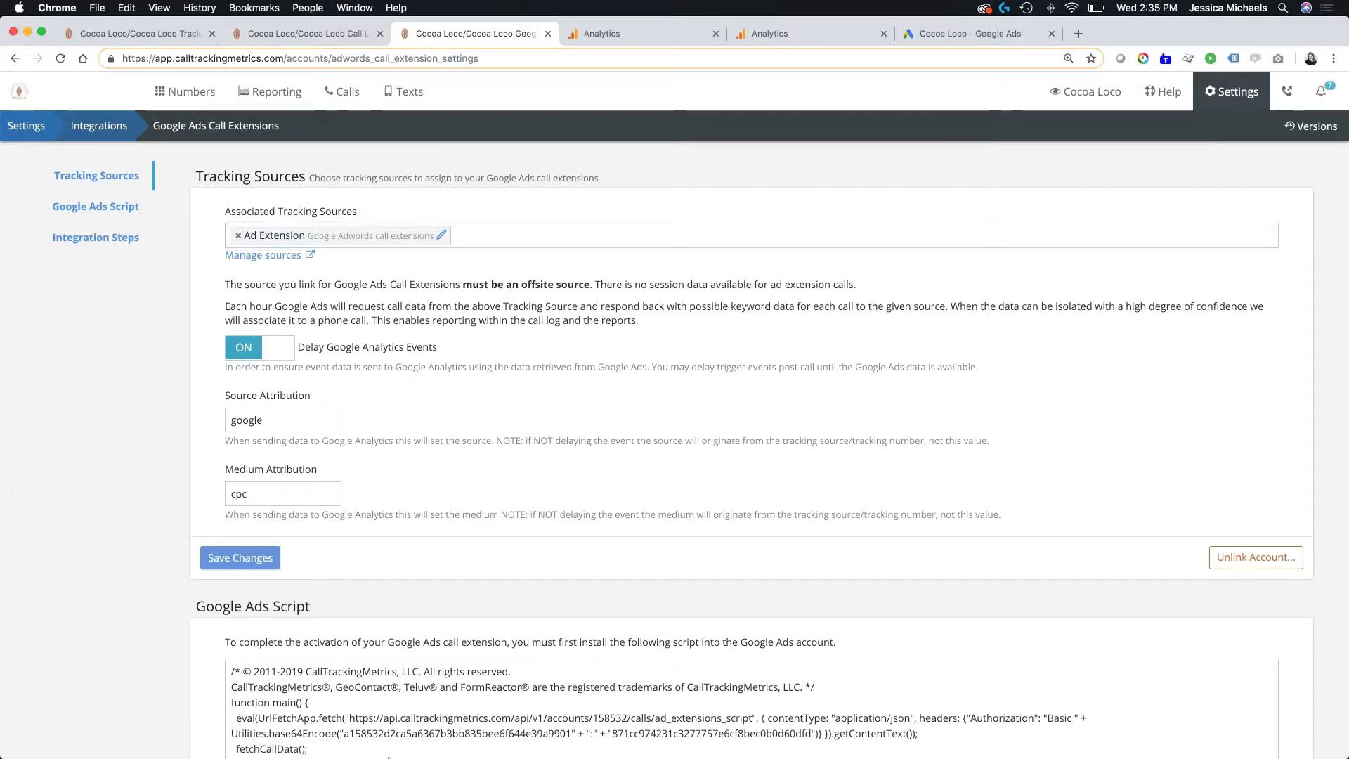
{"action": "left_click", "coordinate": [238, 236]}
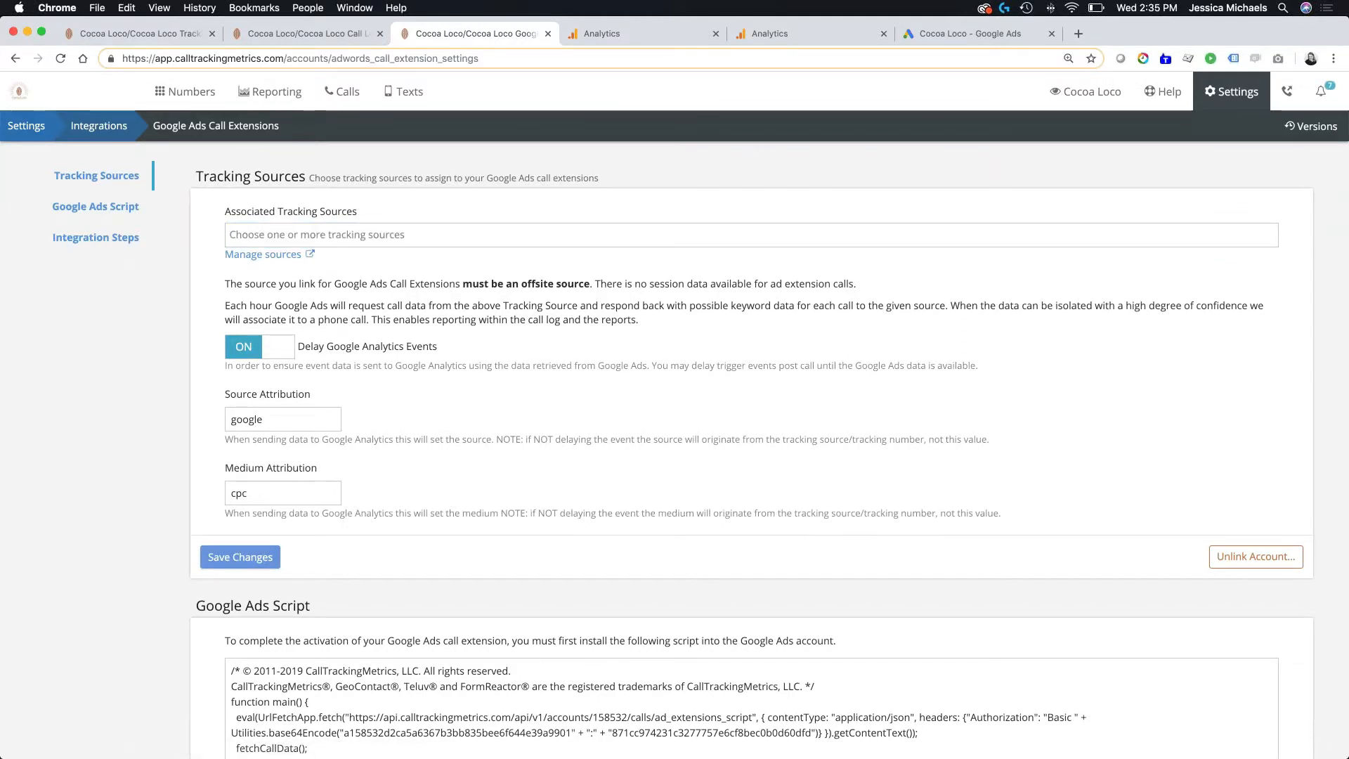
- Assign the Ad Extension source to the Google Ads call extensions and save the settings
{"action": "left_click", "coordinate": [509, 234]}
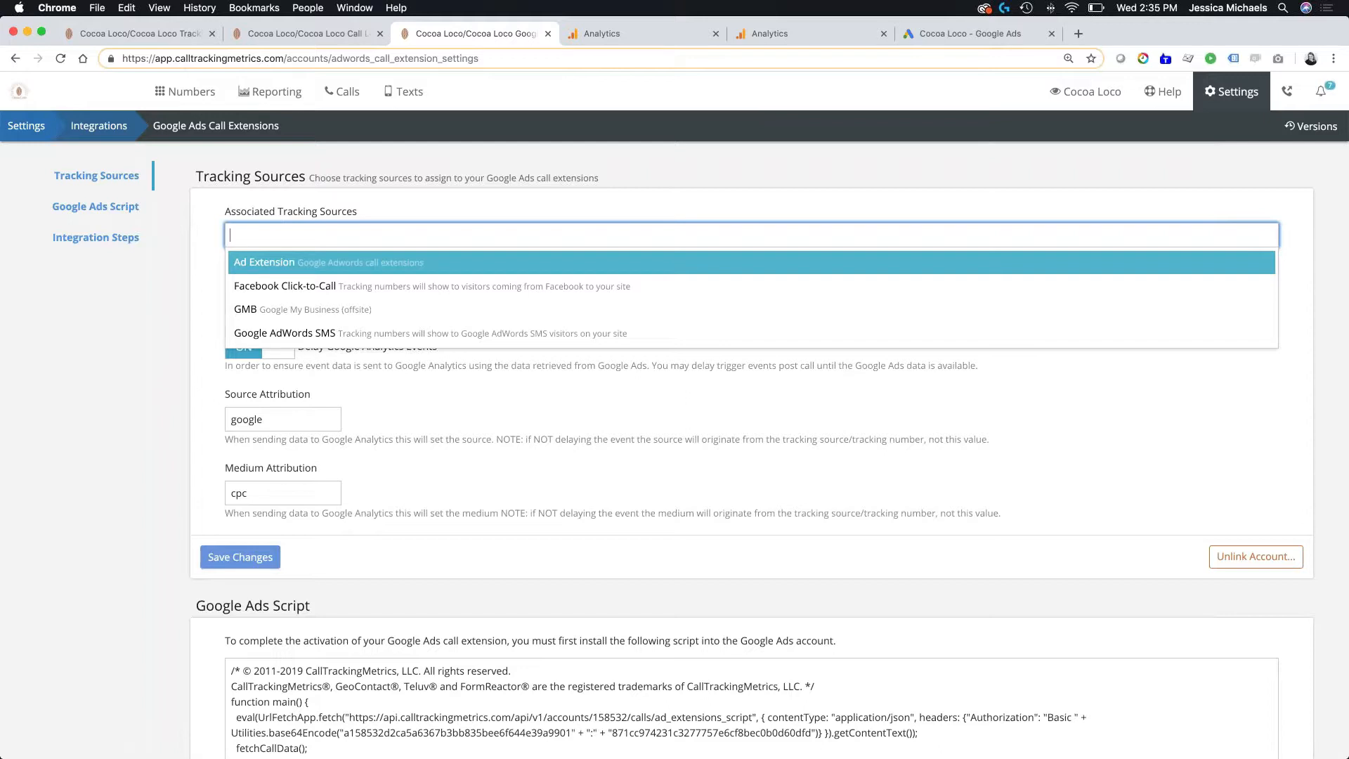
{"action": "left_click", "coordinate": [259, 268]}
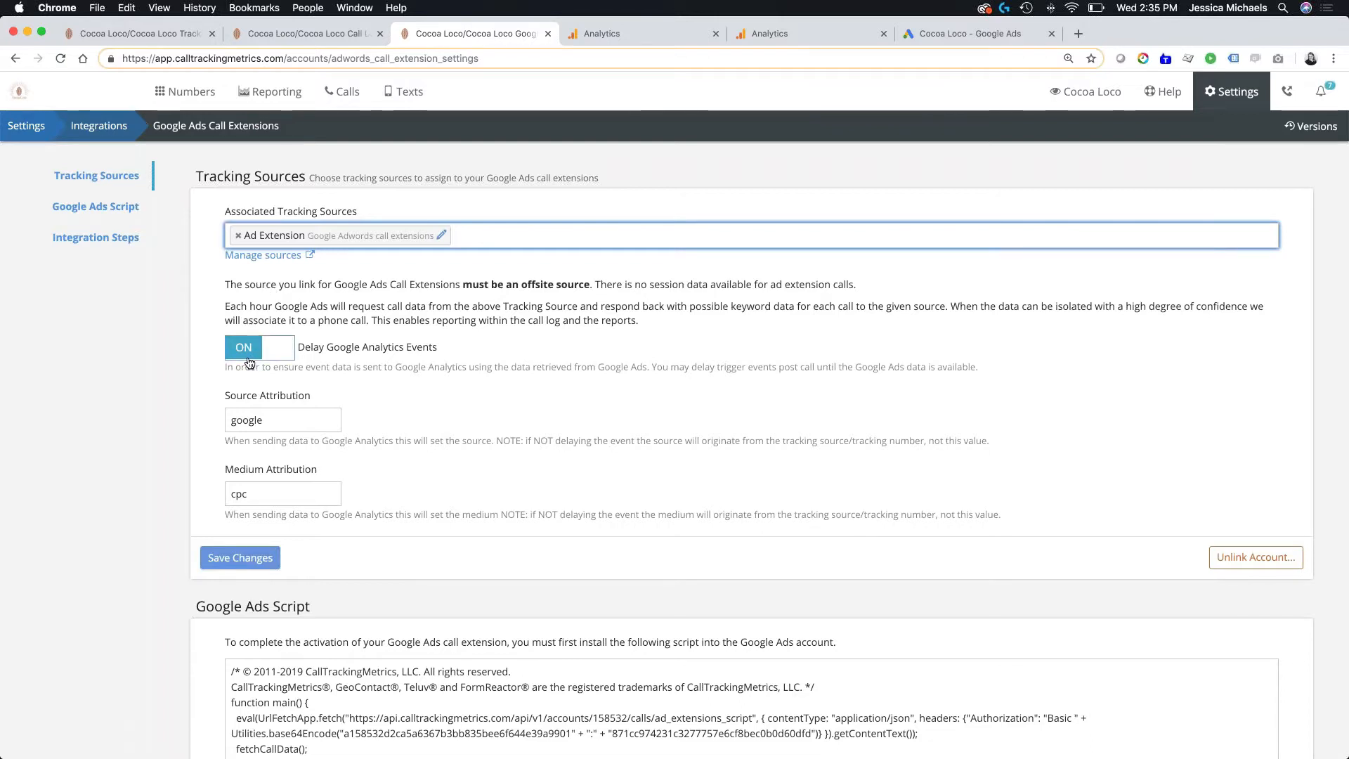
{"action": "left_click", "coordinate": [243, 562]}
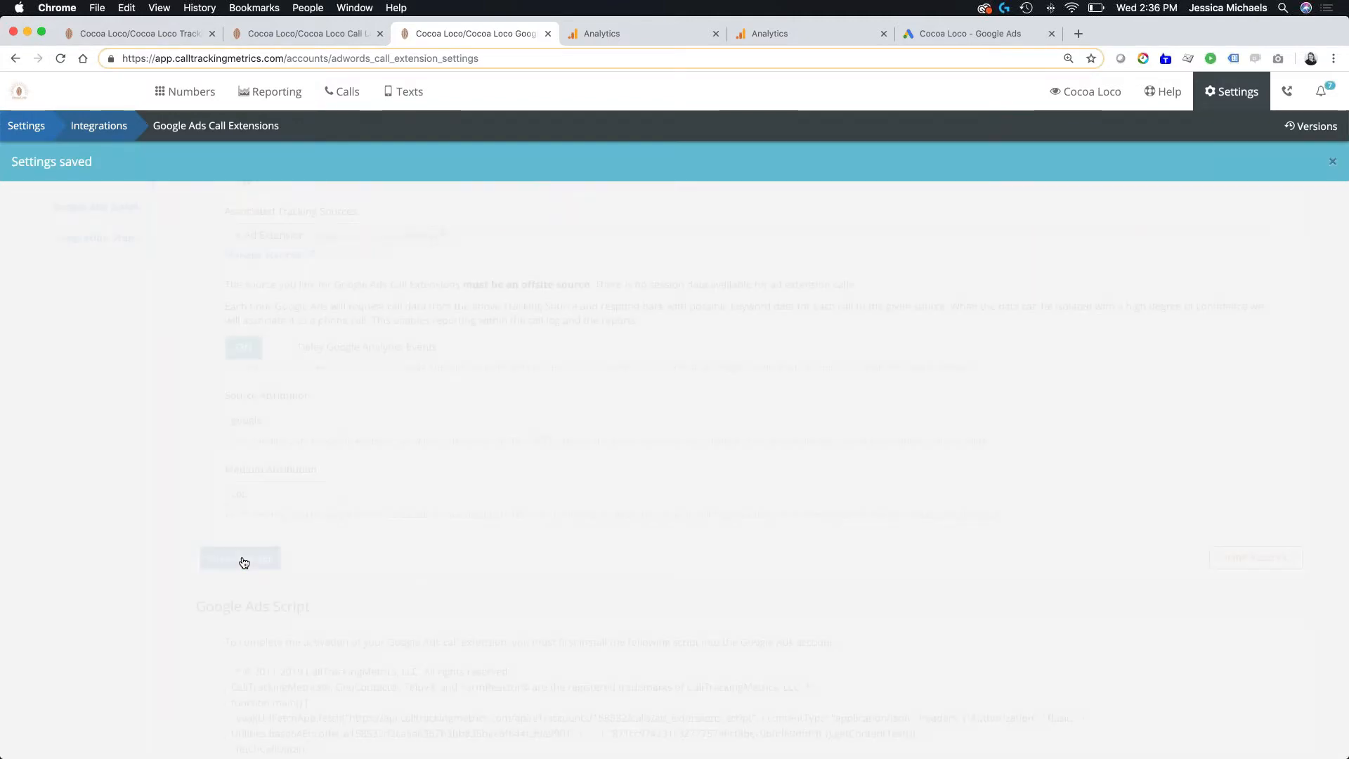
- Copy the Google Ads script for the call extension activation to the clipboard
{"action": "scroll", "coordinate": [441, 541], "scroll_direction": "down", "scroll_amount": 3}
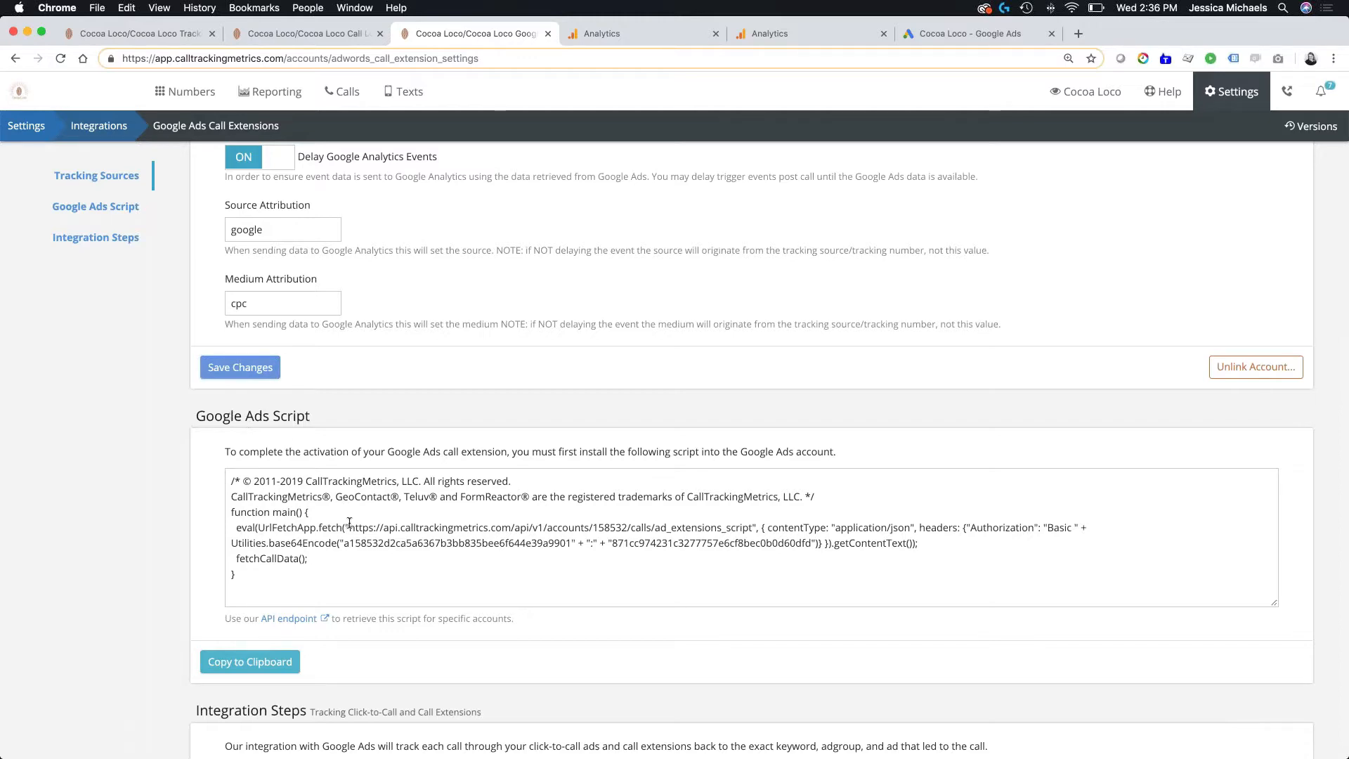
{"action": "scroll", "coordinate": [263, 580], "scroll_direction": "down", "scroll_amount": 2}
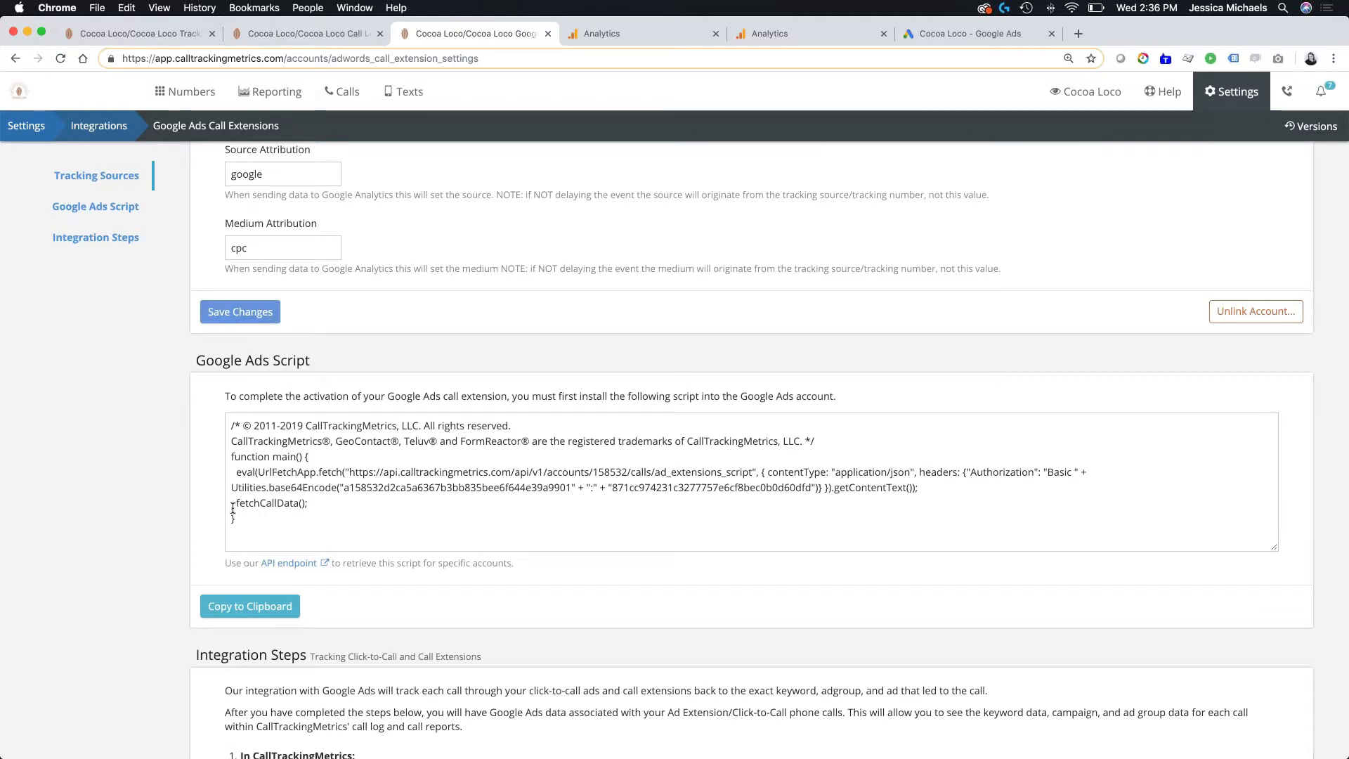
{"action": "left_click", "coordinate": [250, 605]}
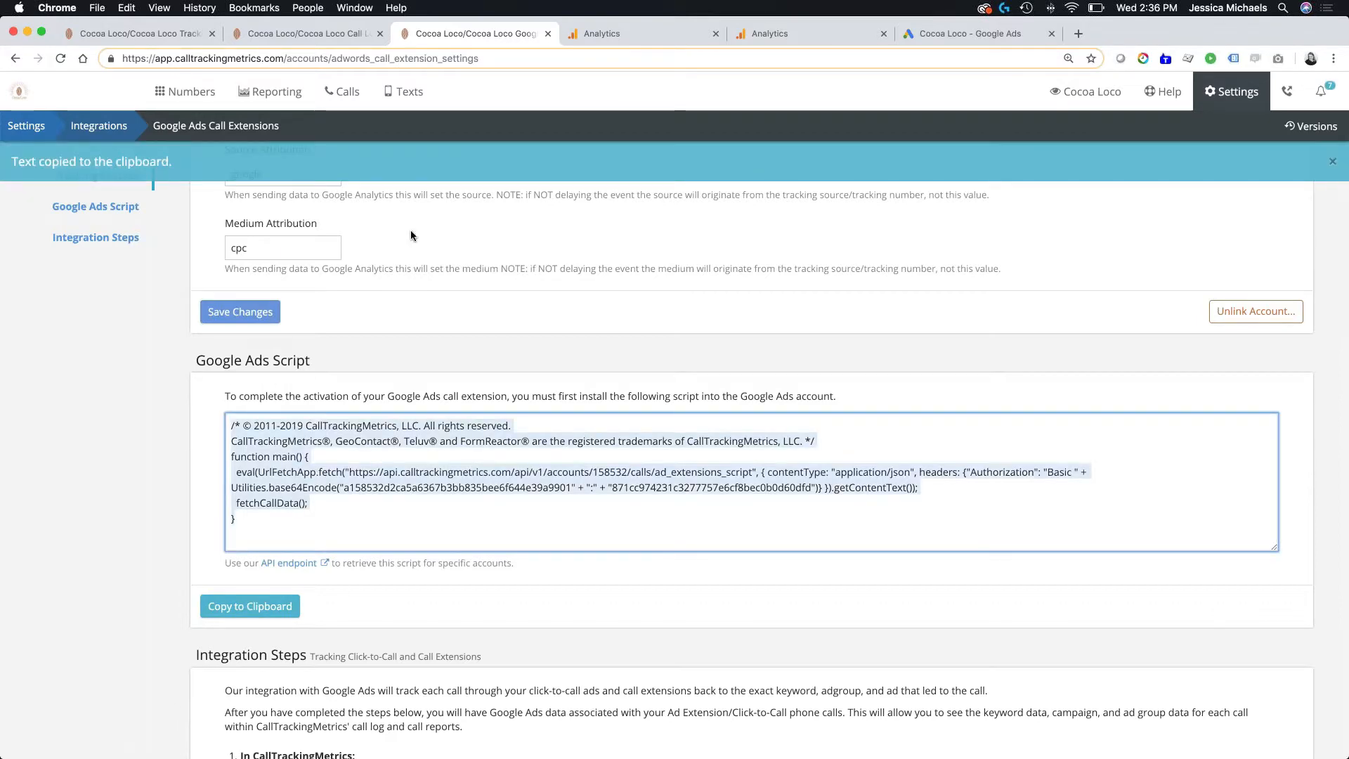
- Switch to Google Ads, open the bulk action scripts and inspect the code of the first CTM Script
{"action": "left_click", "coordinate": [931, 32]}
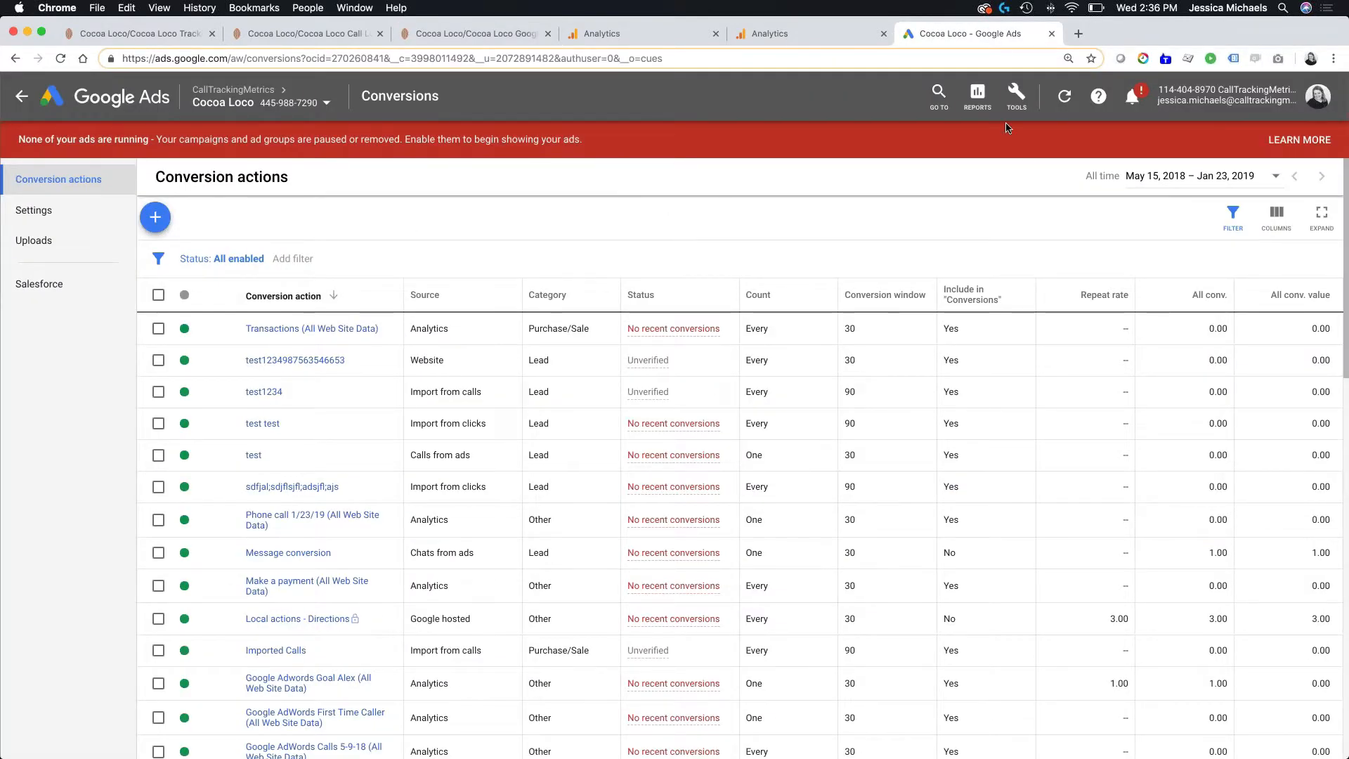
{"action": "left_click", "coordinate": [1011, 97]}
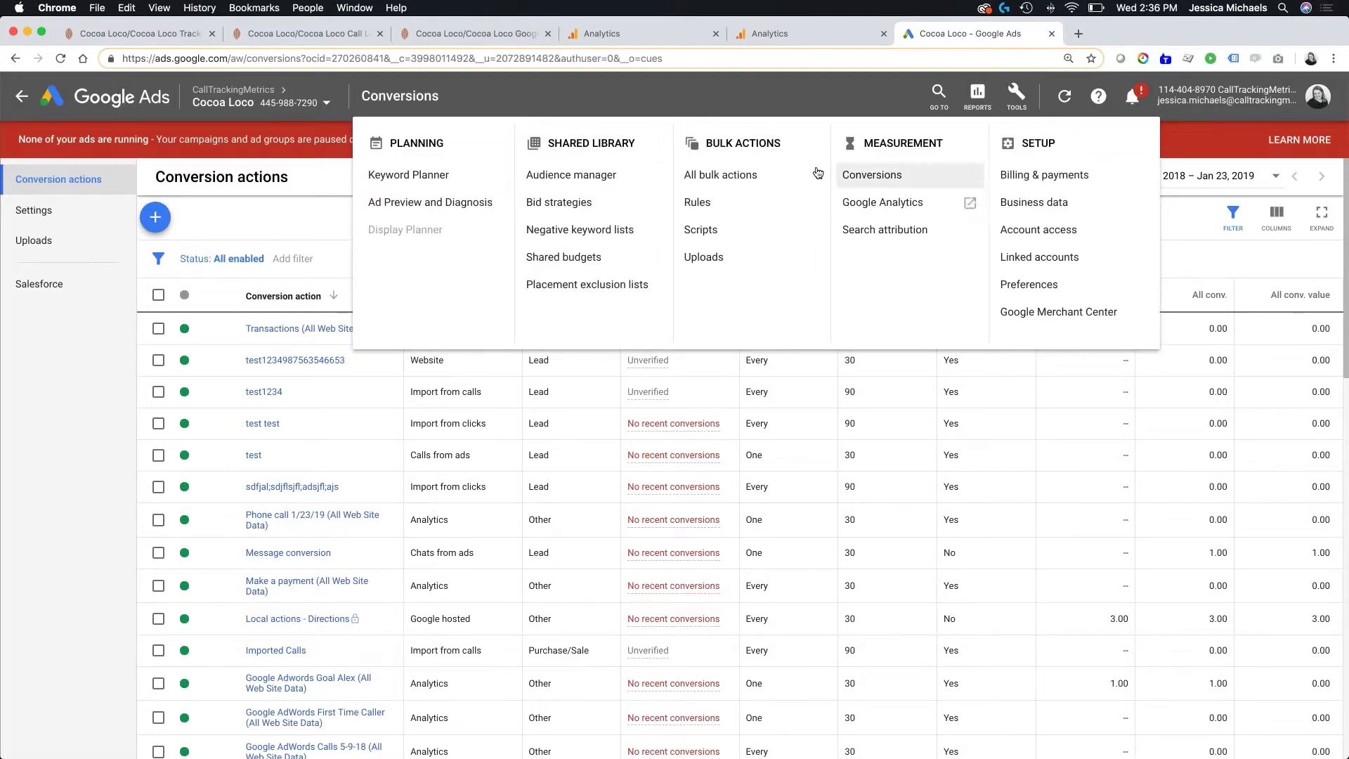
{"action": "left_click", "coordinate": [692, 232]}
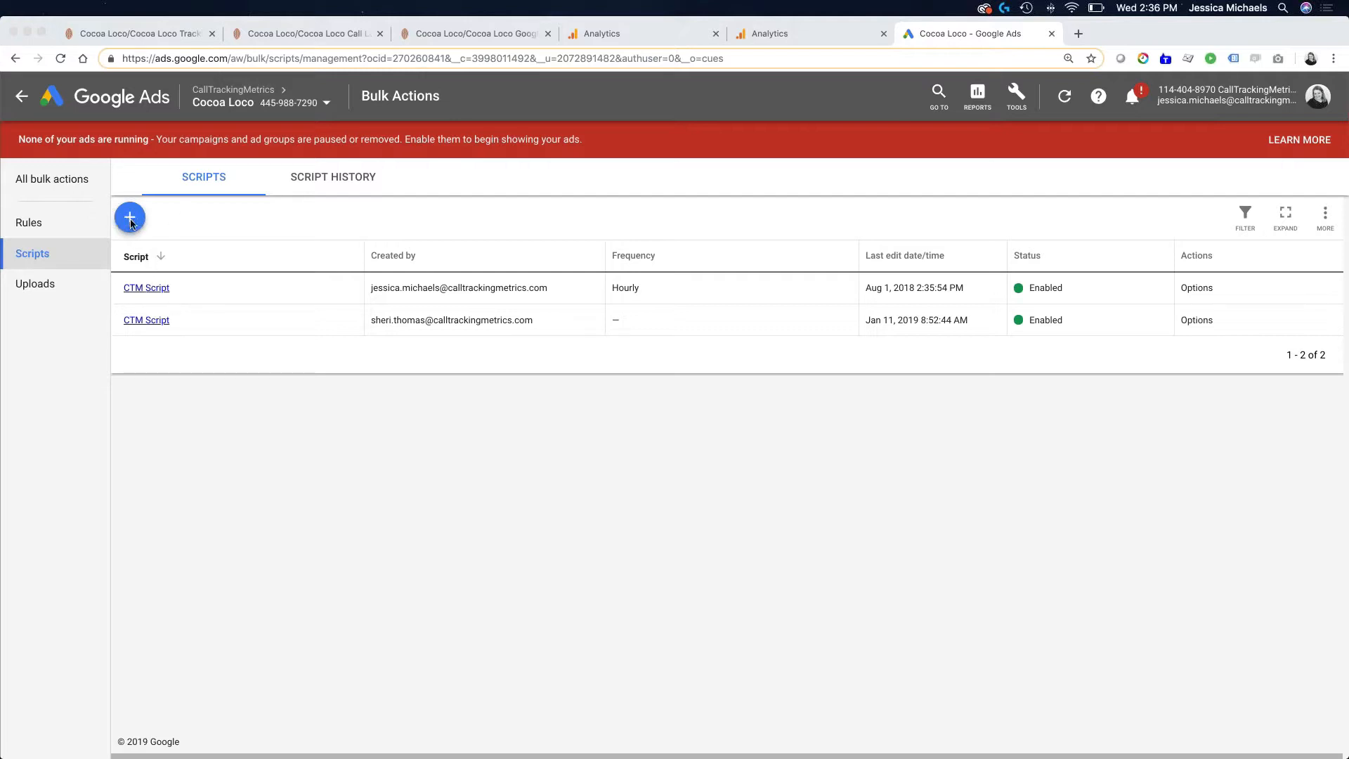
{"action": "left_click", "coordinate": [156, 288]}
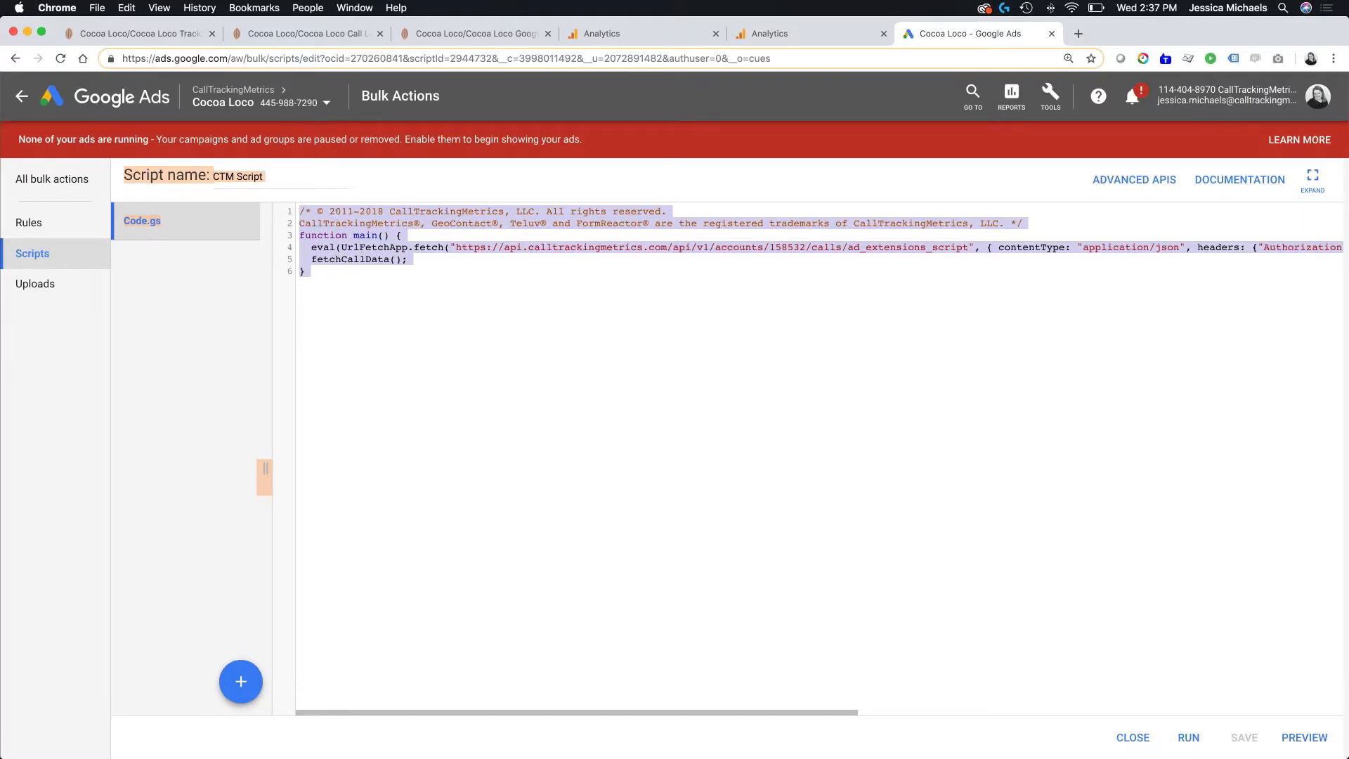
{"action": "left_click", "coordinate": [1125, 739]}
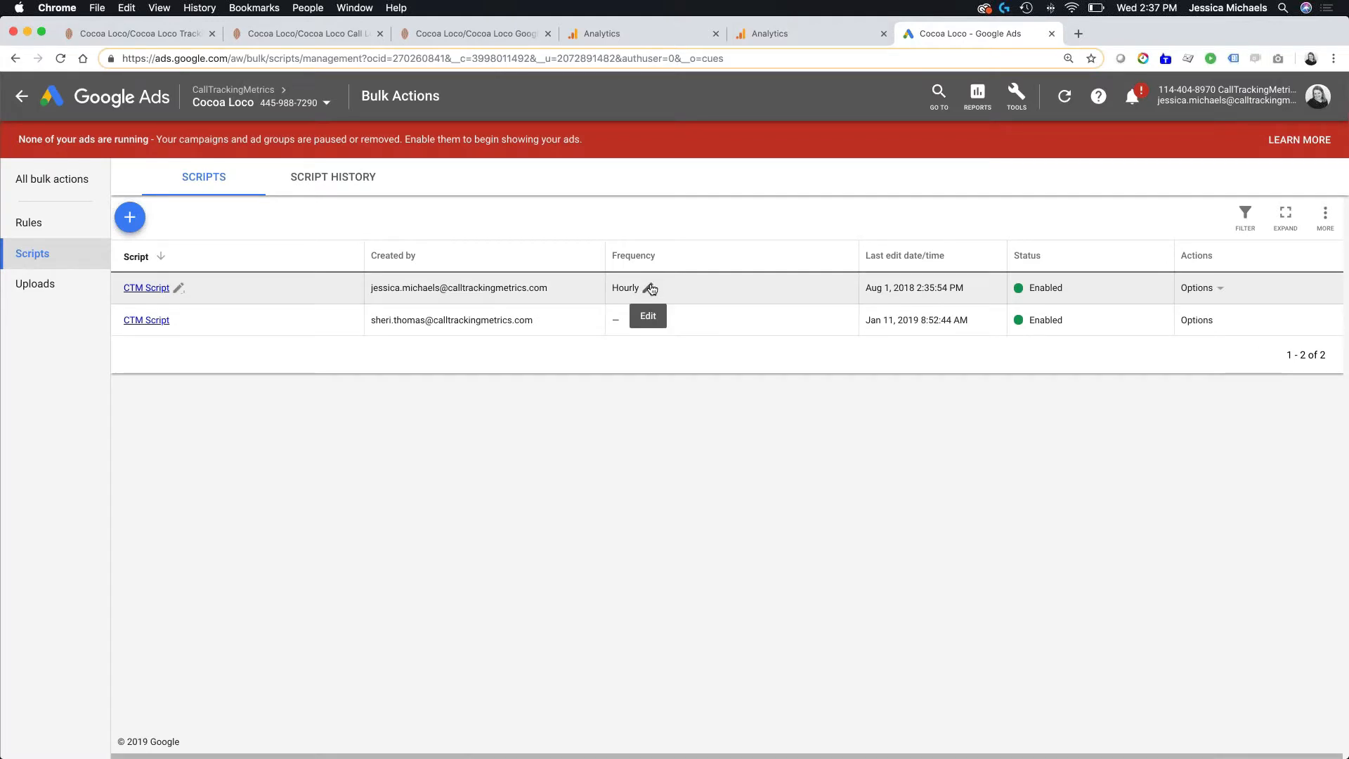
- Review the frequency options of the first CTM Script, keep Hourly selected and close the choice without saving
{"action": "left_click", "coordinate": [648, 288]}
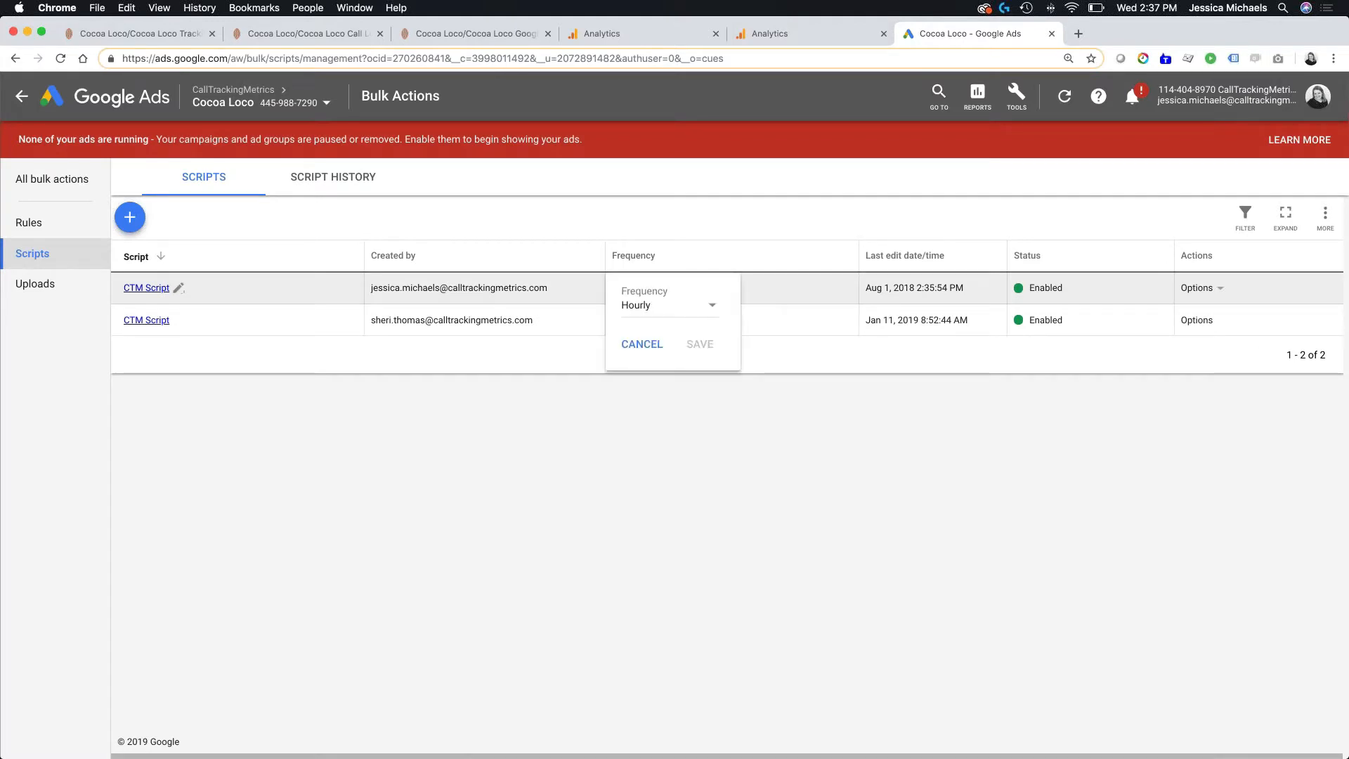
{"action": "left_click", "coordinate": [707, 304]}
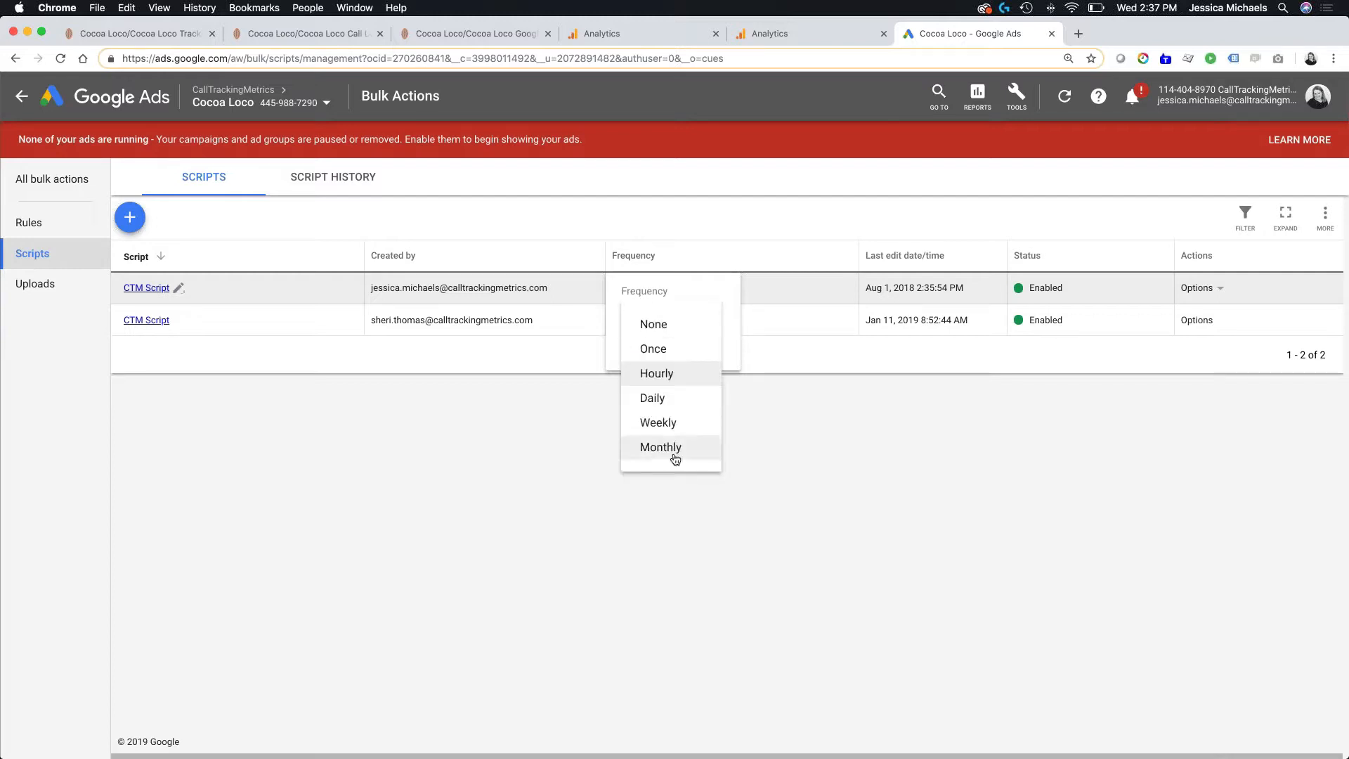
{"action": "left_click", "coordinate": [673, 373]}
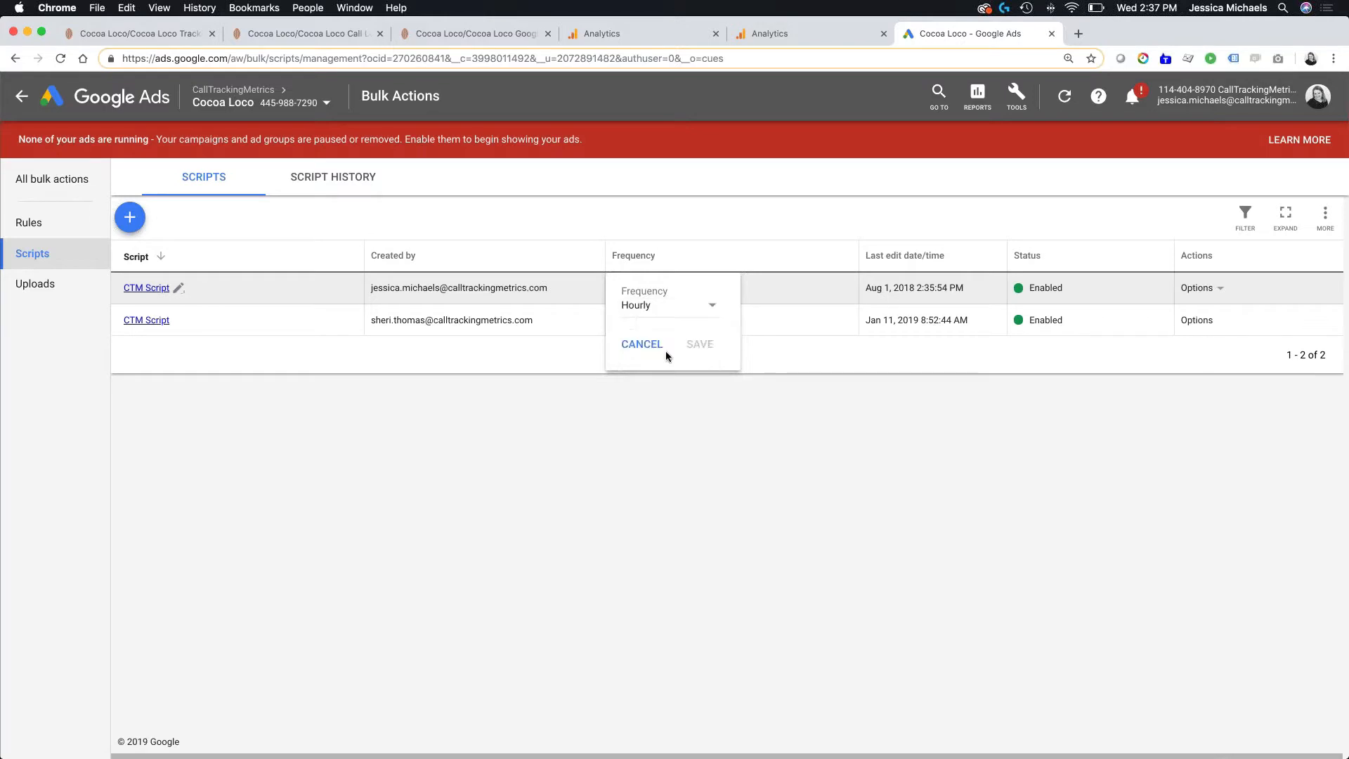
{"action": "left_click", "coordinate": [757, 390]}
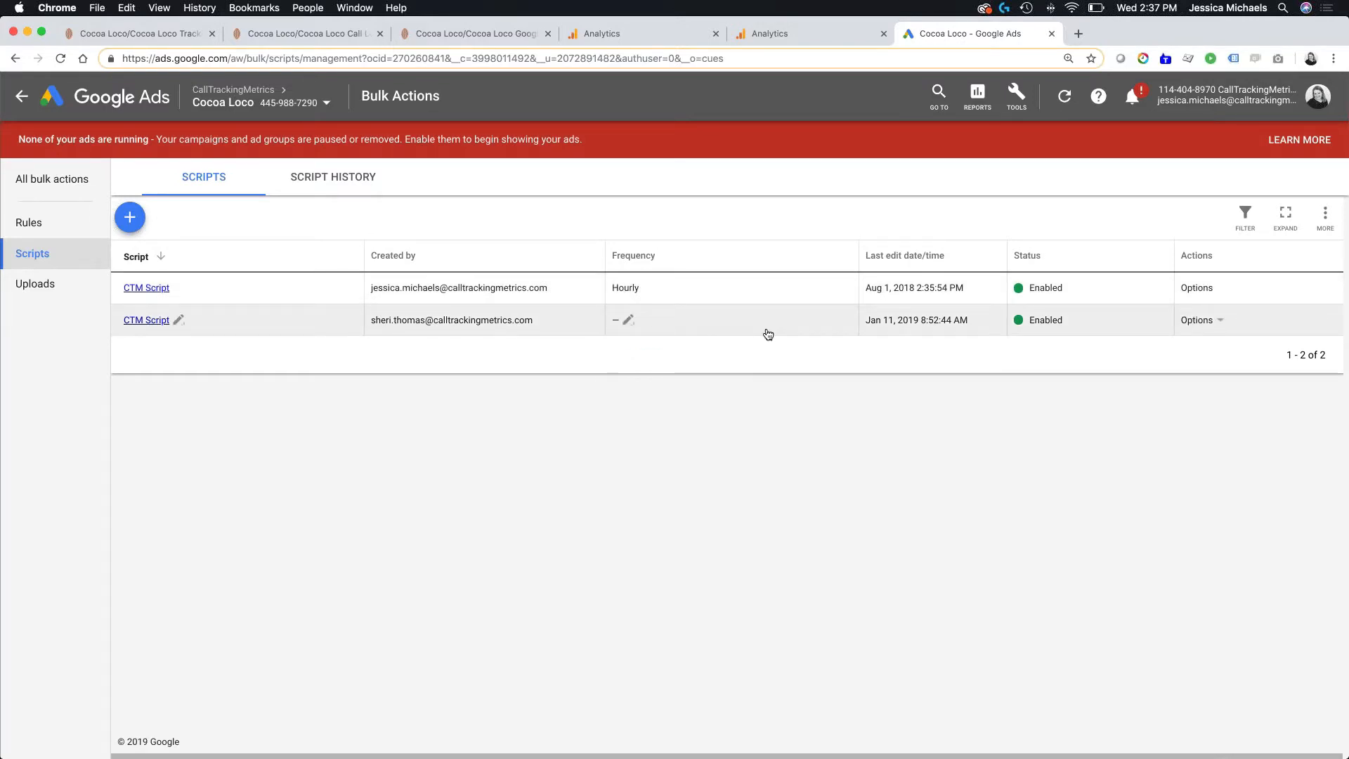
- Switch to CallTrackingMetrics and review the tracking source and attribution settings for the call extensions
{"action": "left_click", "coordinate": [460, 33]}
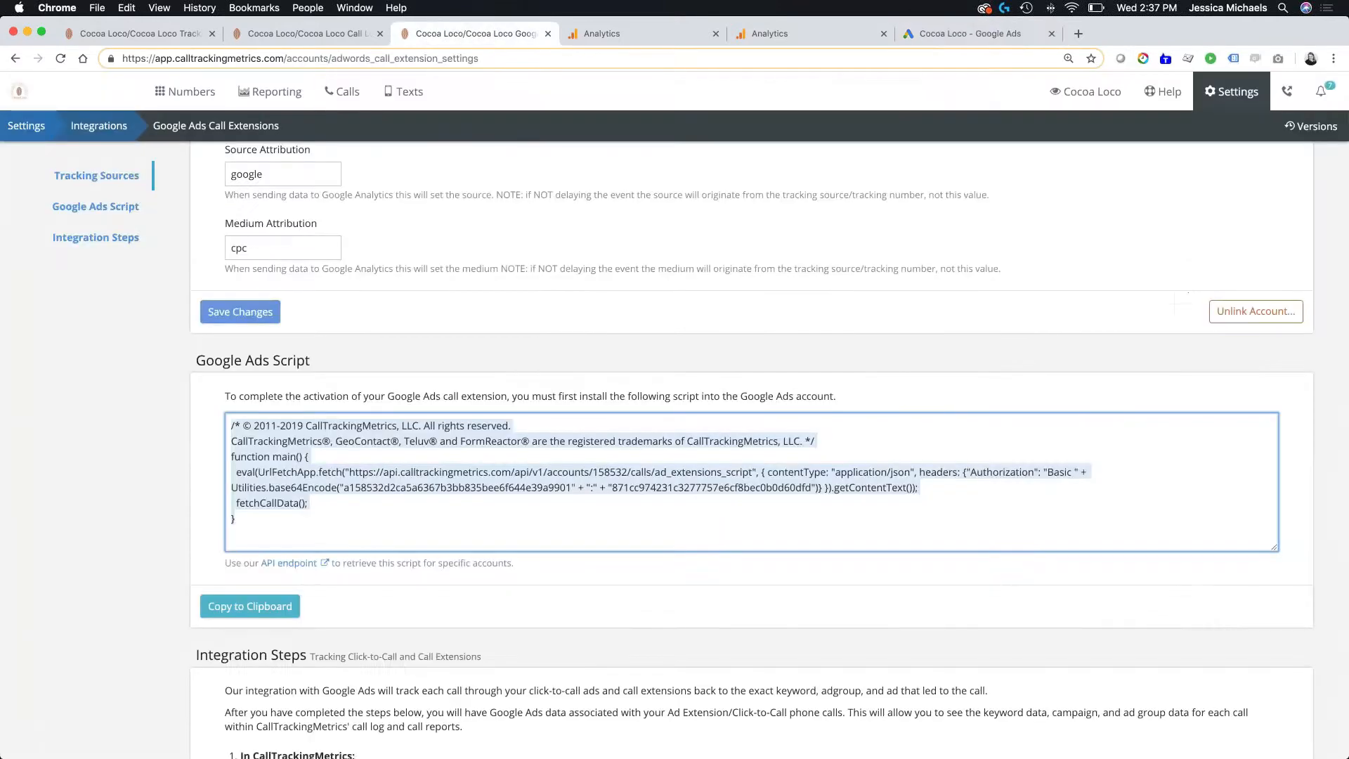
{"action": "scroll", "coordinate": [372, 274], "scroll_direction": "up", "scroll_amount": 3}
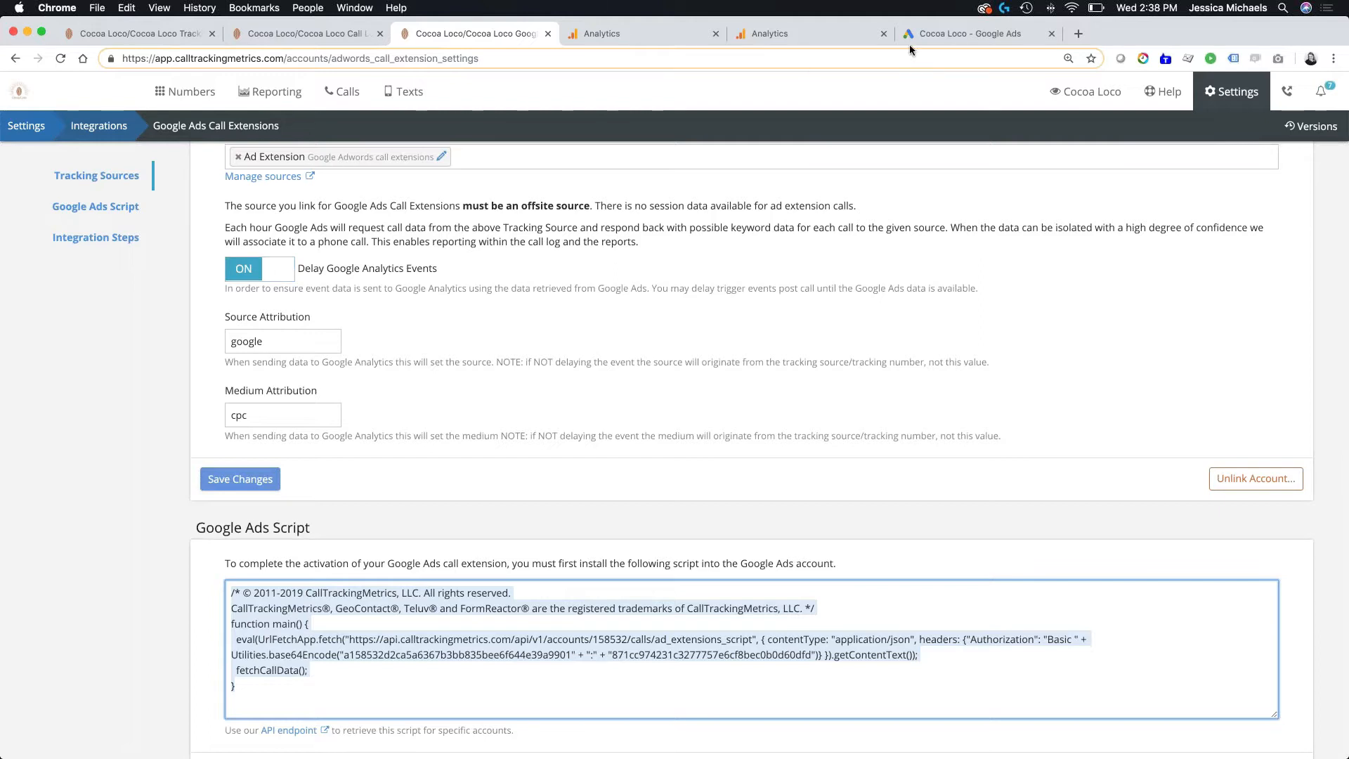
- Switch to Google Ads and open the account settings for all campaigns to check auto-tagging and call reporting
{"action": "left_click", "coordinate": [921, 28]}
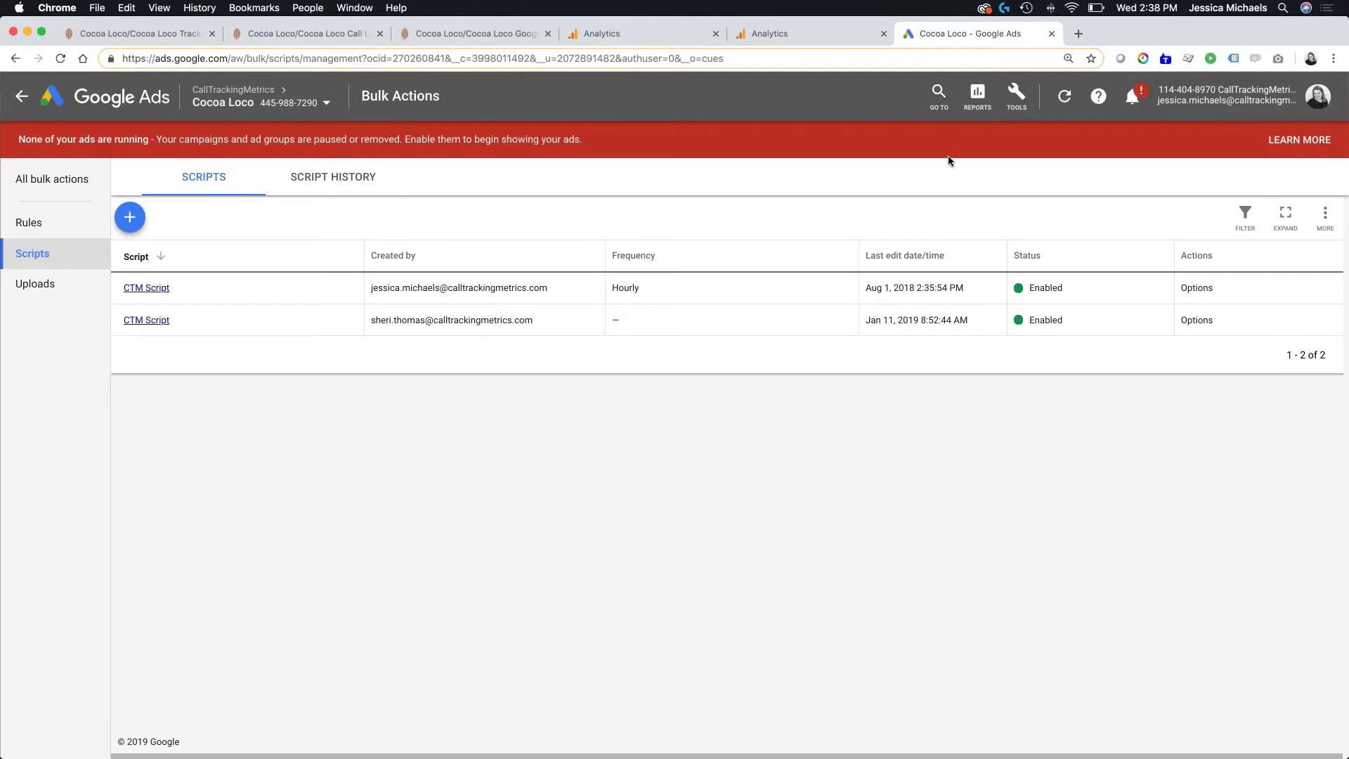
{"action": "left_click", "coordinate": [23, 98]}
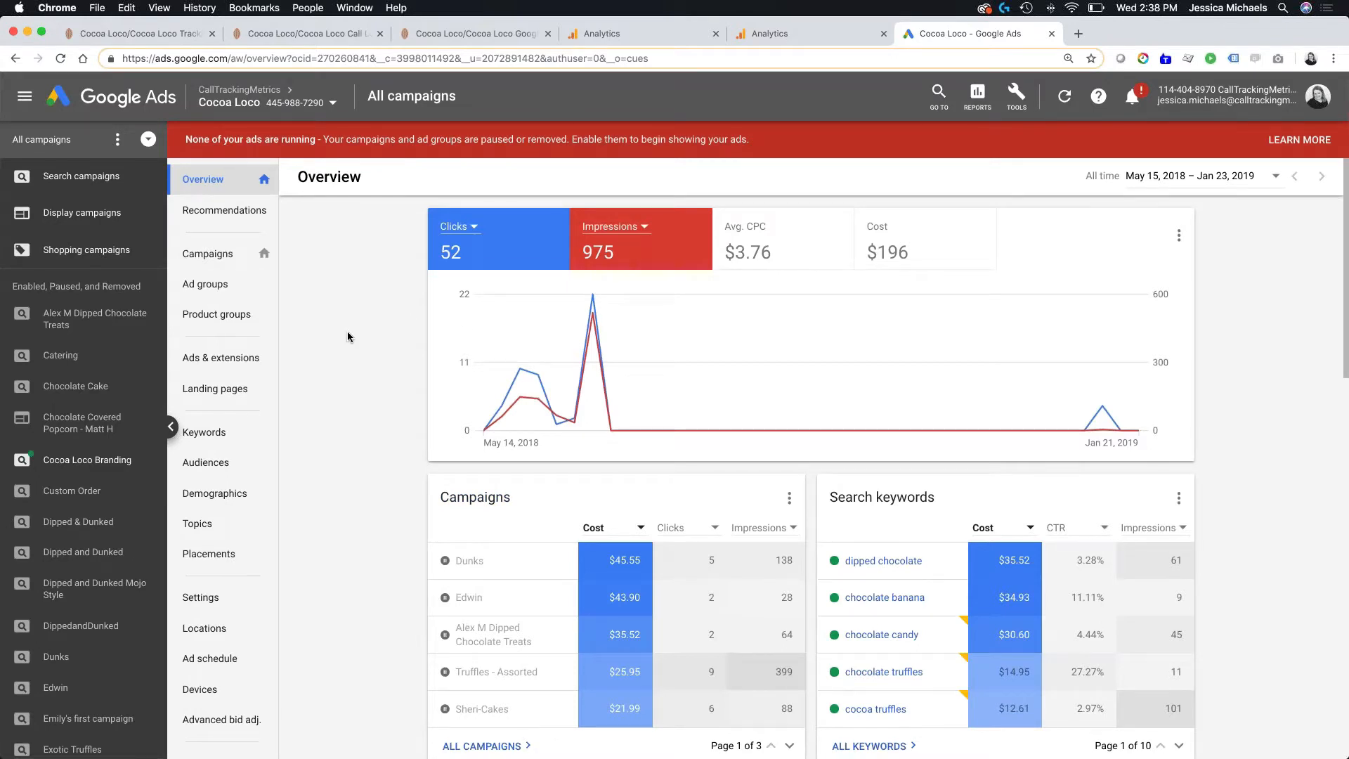
{"action": "left_click", "coordinate": [246, 356]}
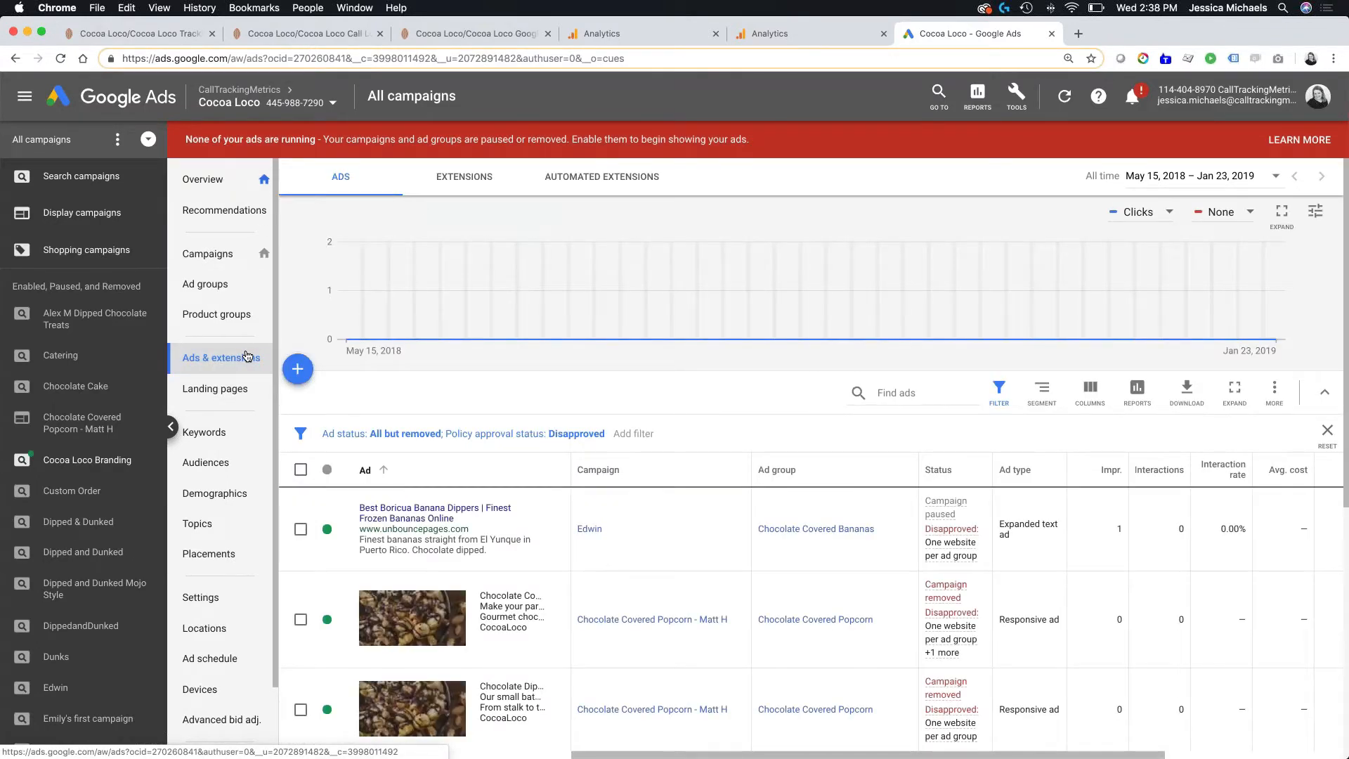
{"action": "left_click", "coordinate": [205, 599]}
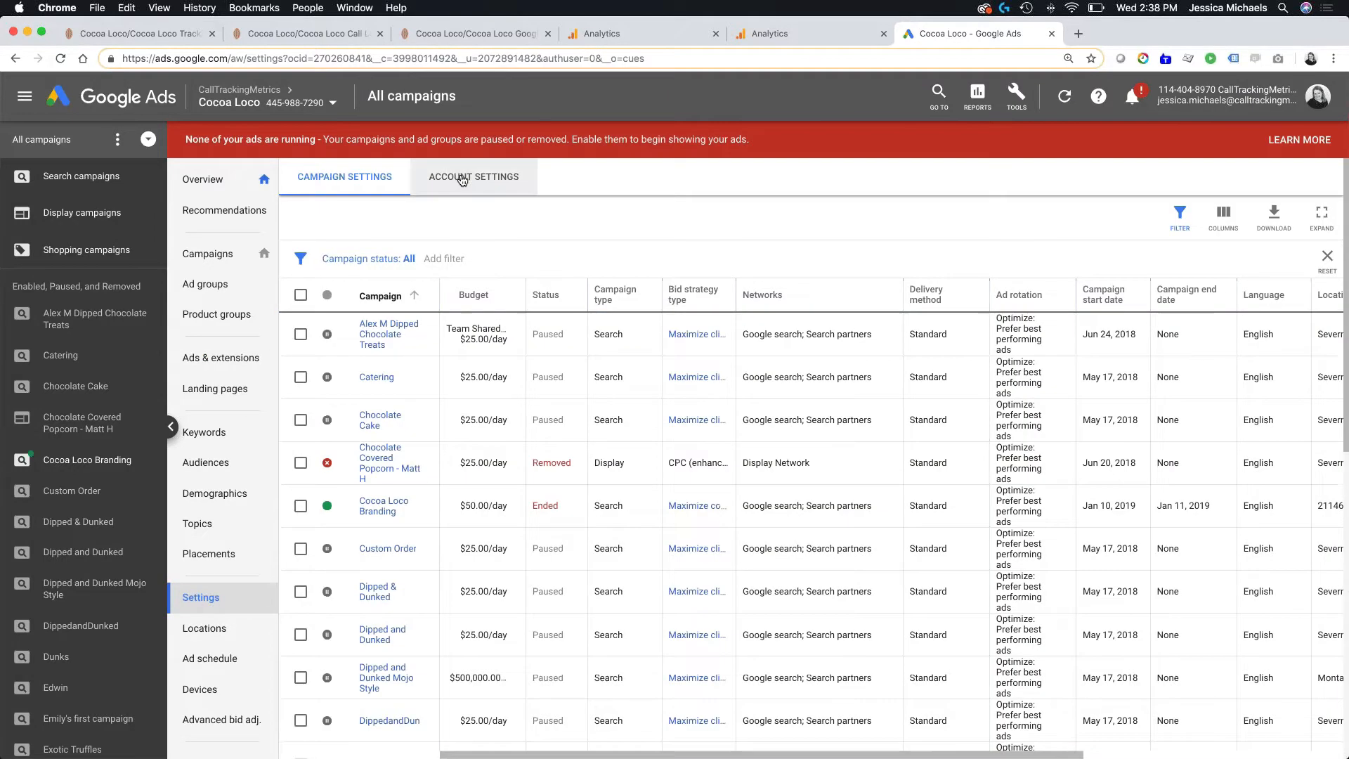
{"action": "left_click", "coordinate": [463, 179]}
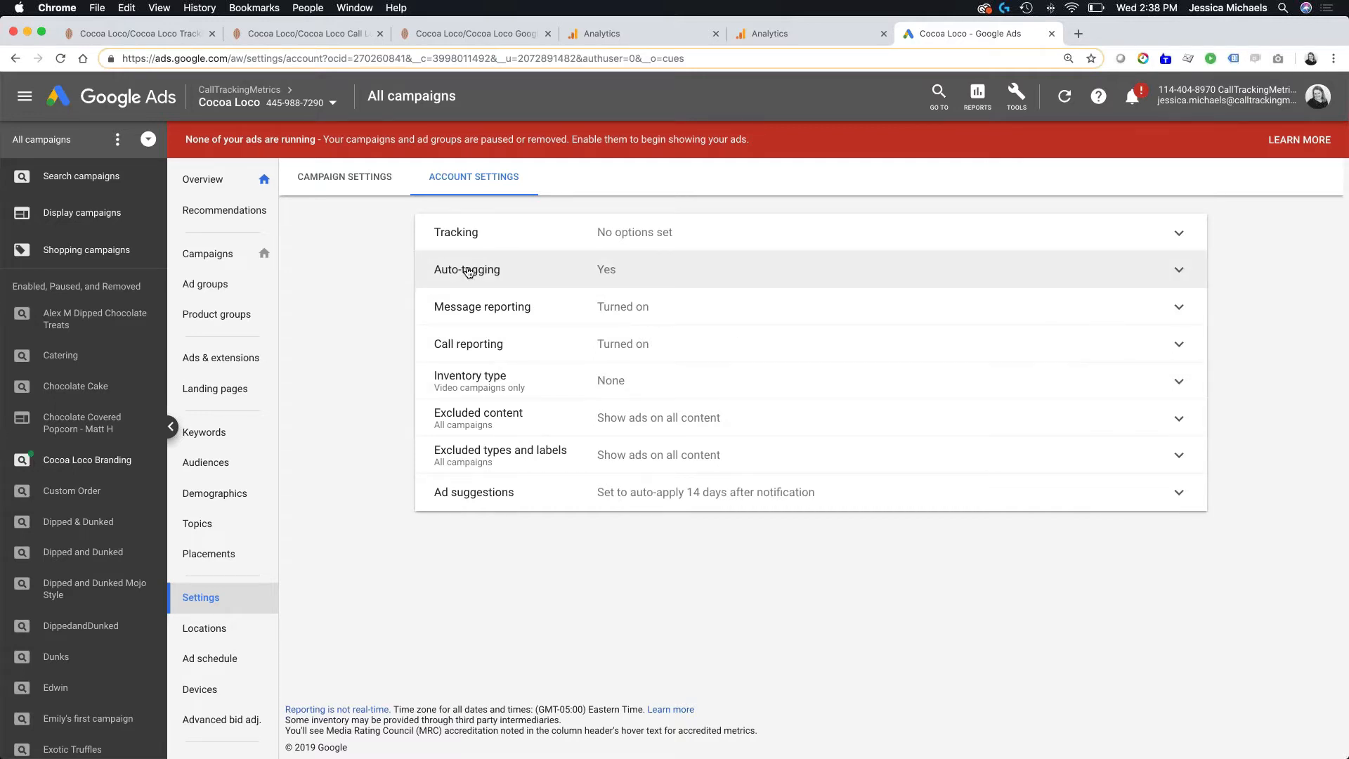
- Open the extensions list for all campaigns and filter it to call extensions only, excluding location extensions
{"action": "left_click", "coordinate": [223, 357]}
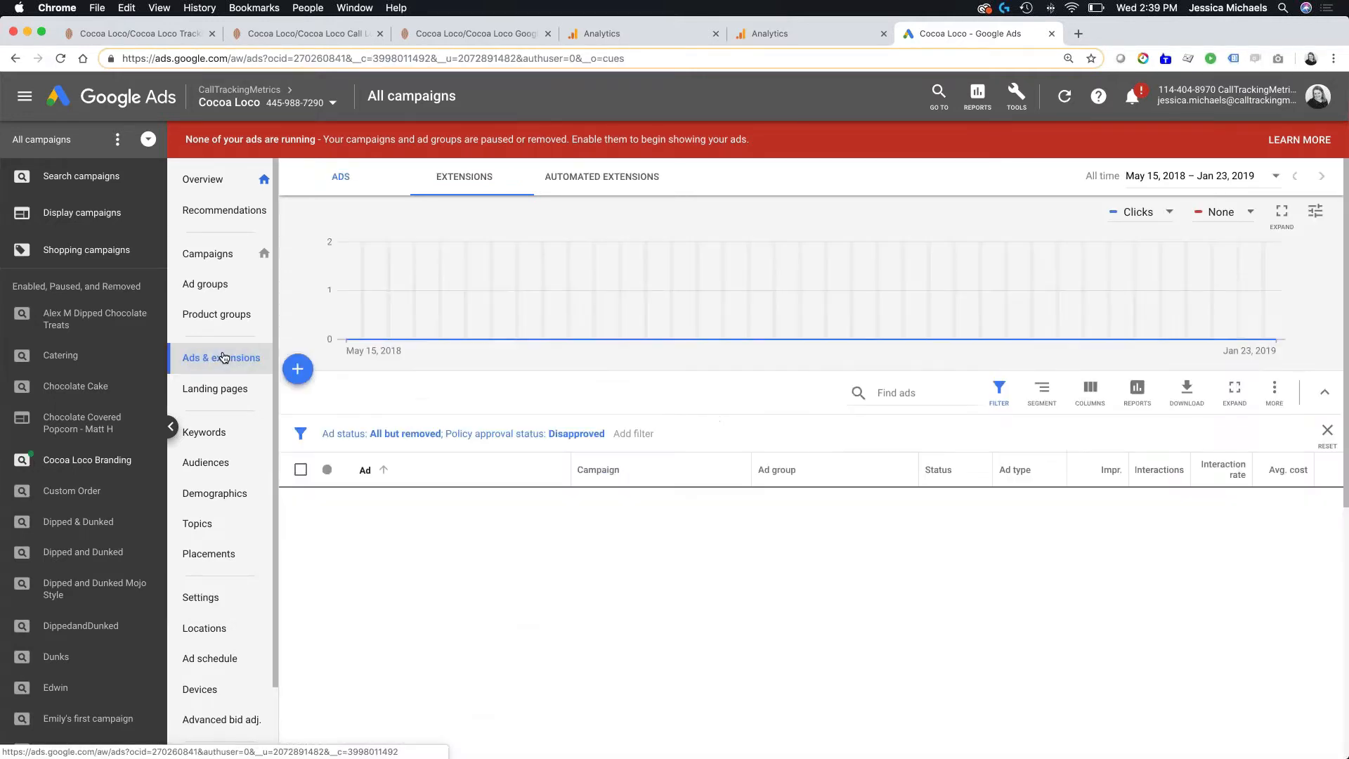
{"action": "left_click", "coordinate": [464, 177]}
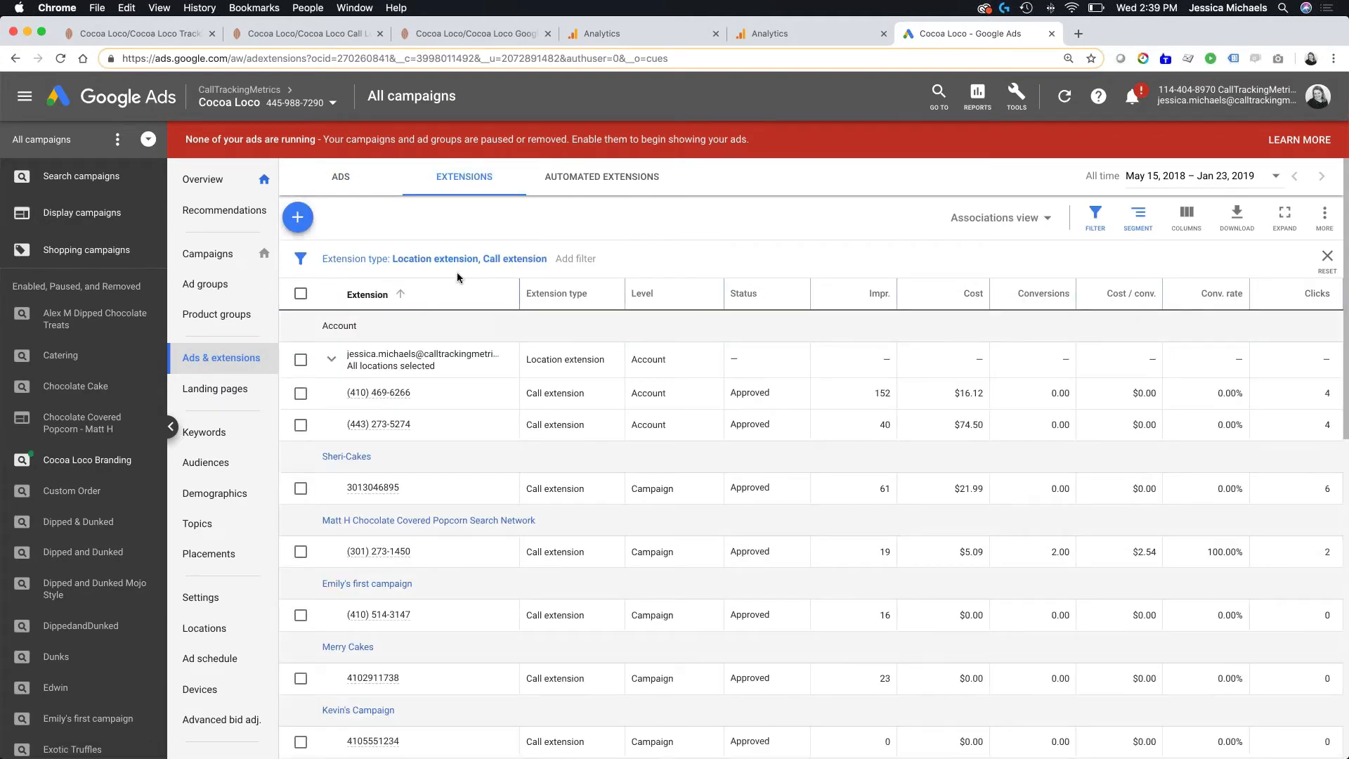
{"action": "left_click", "coordinate": [451, 260]}
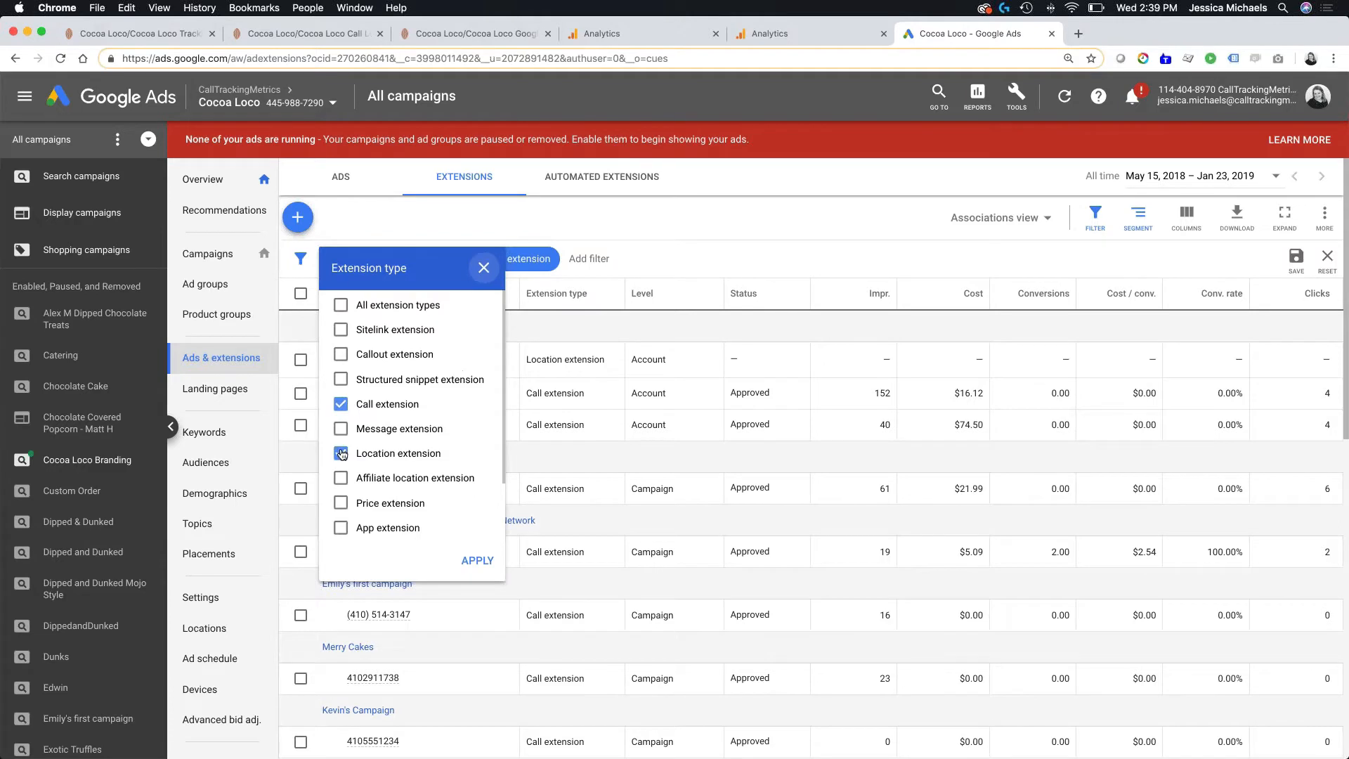
{"action": "left_click", "coordinate": [476, 560]}
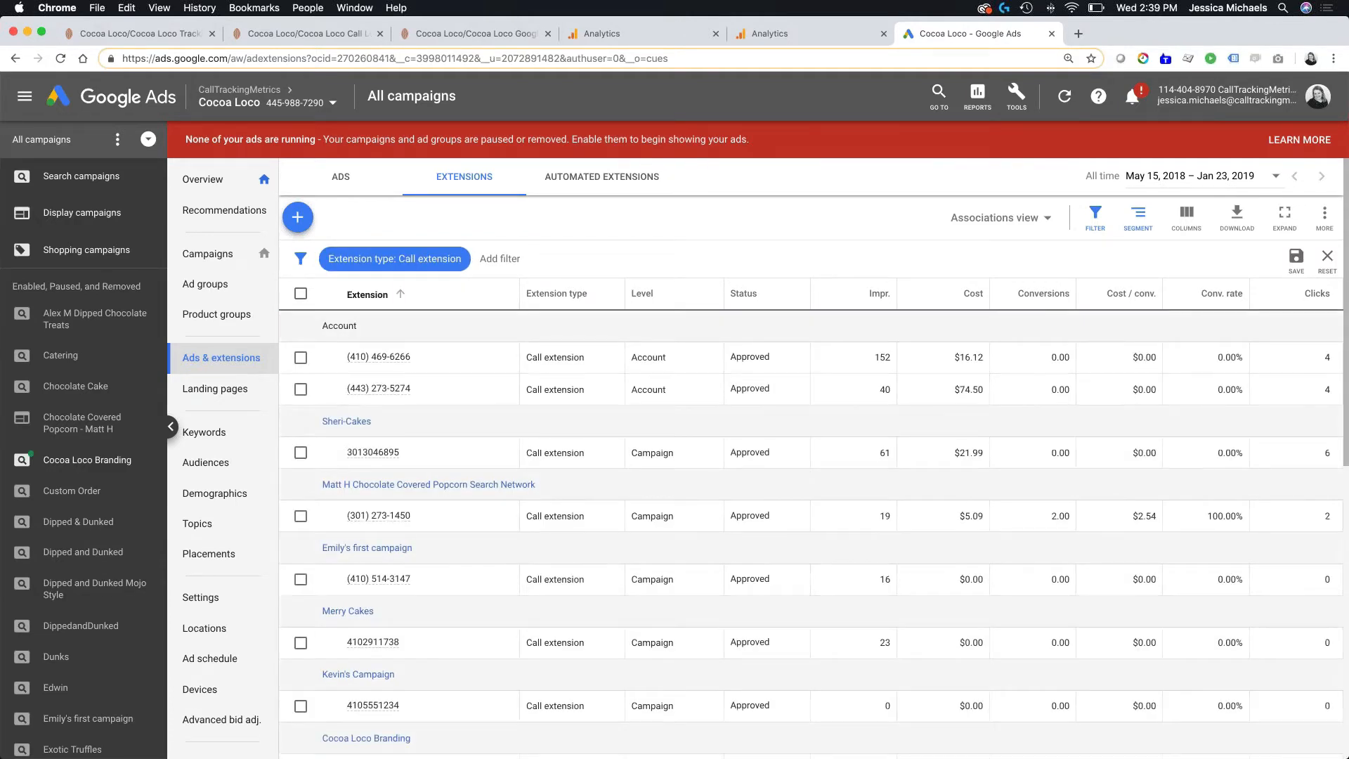
- Open the first account-level call extension for editing, check its call reporting and save it with the Calls from ads conversion action
{"action": "left_click", "coordinate": [420, 359]}
{"action": "left_click", "coordinate": [349, 366]}
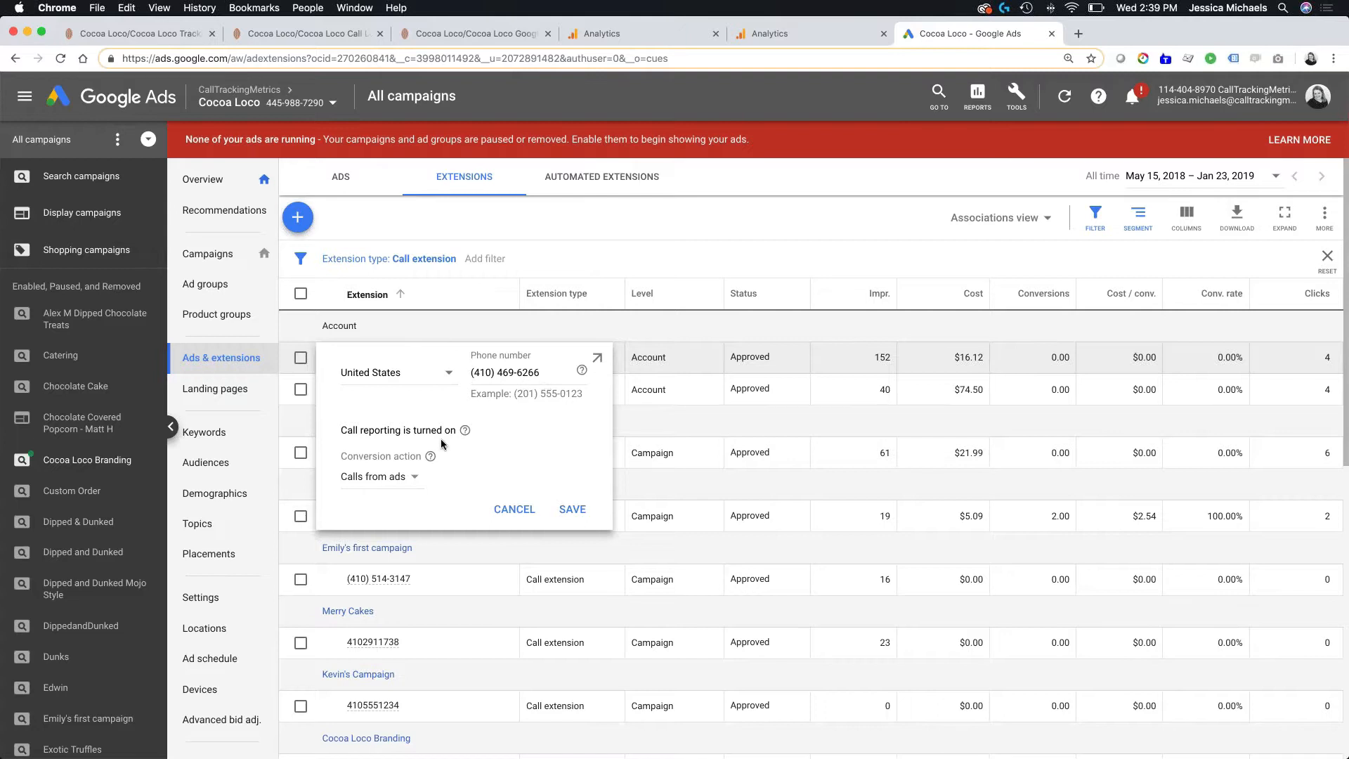
{"action": "mouse_move", "coordinate": [465, 430]}
{"action": "left_click", "coordinate": [569, 505]}
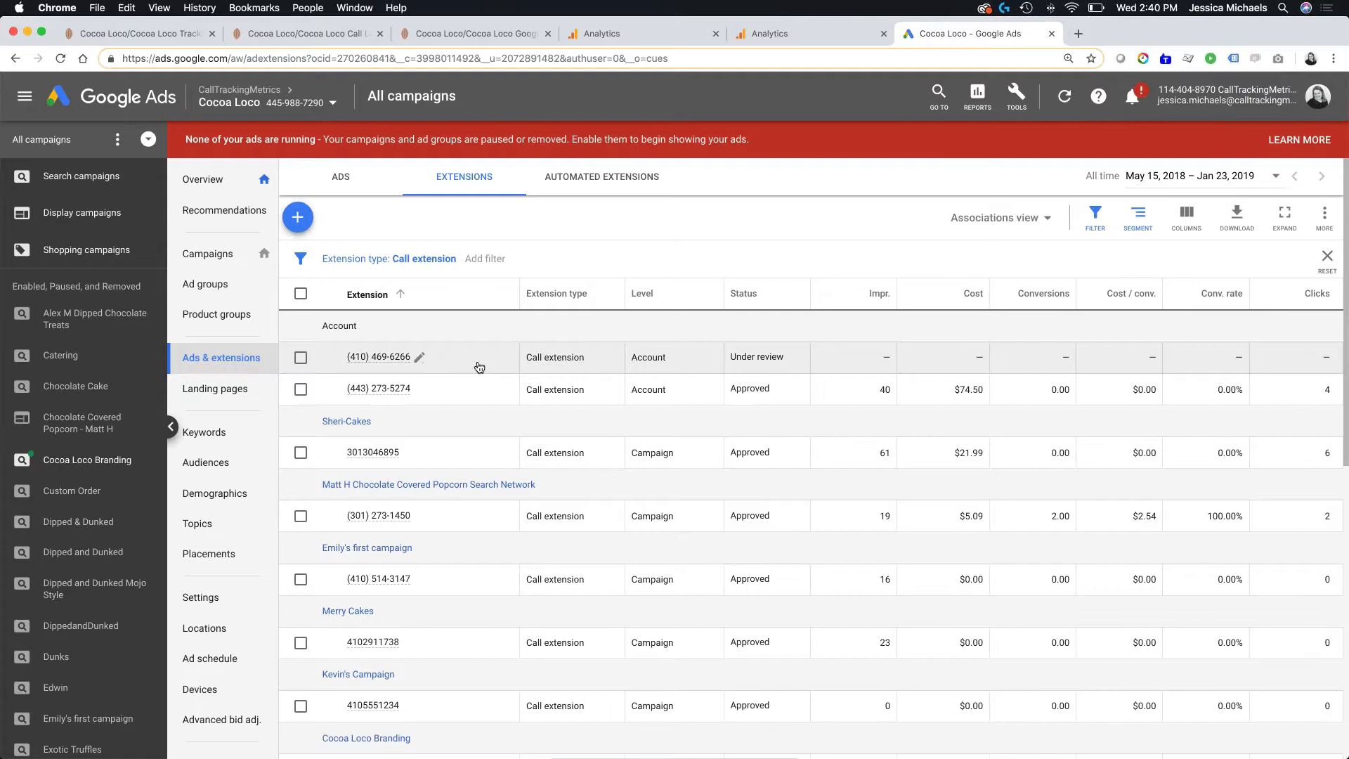
- Examine the account, campaign and ad group call extensions and their performance columns down to the totals
{"action": "mouse_move", "coordinate": [411, 358]}
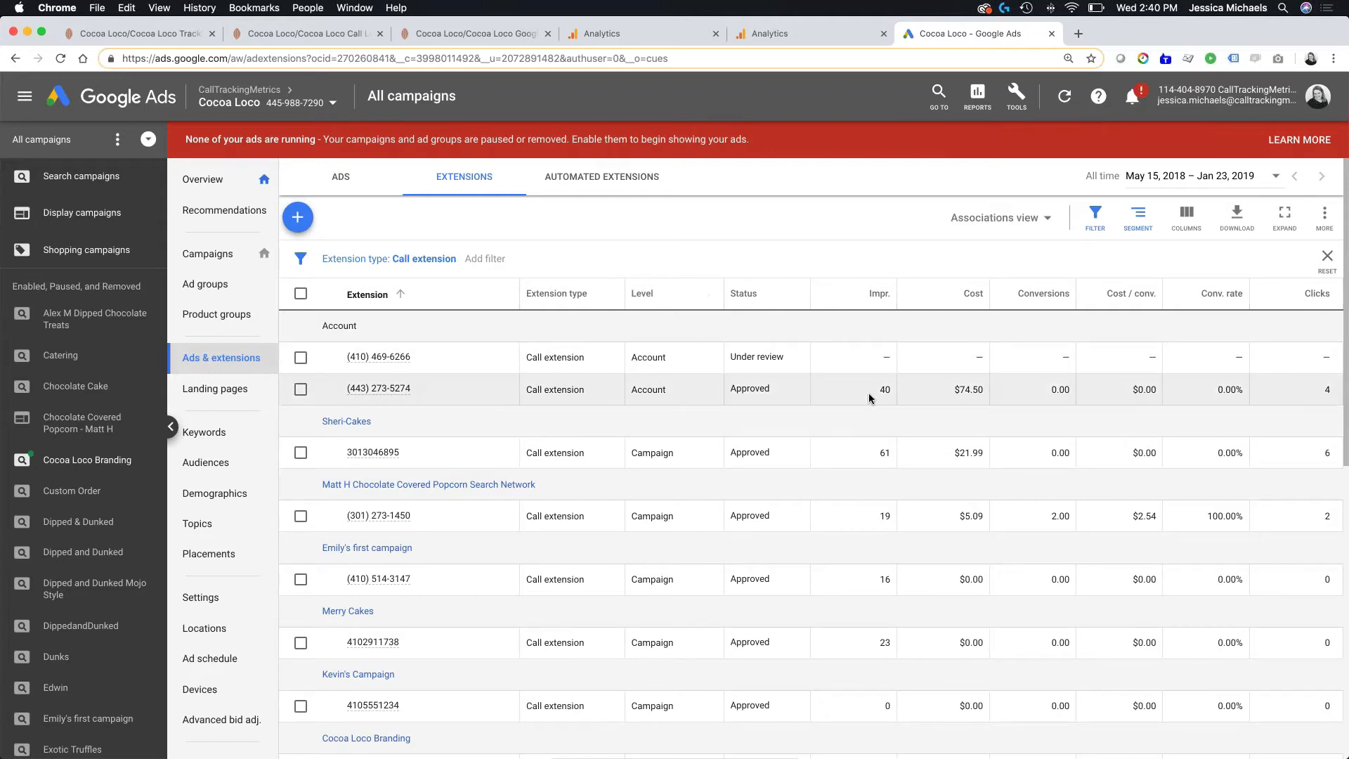
{"action": "scroll", "coordinate": [869, 397], "scroll_direction": "down", "scroll_amount": 3}
{"action": "scroll", "coordinate": [868, 398], "scroll_direction": "down", "scroll_amount": 8}
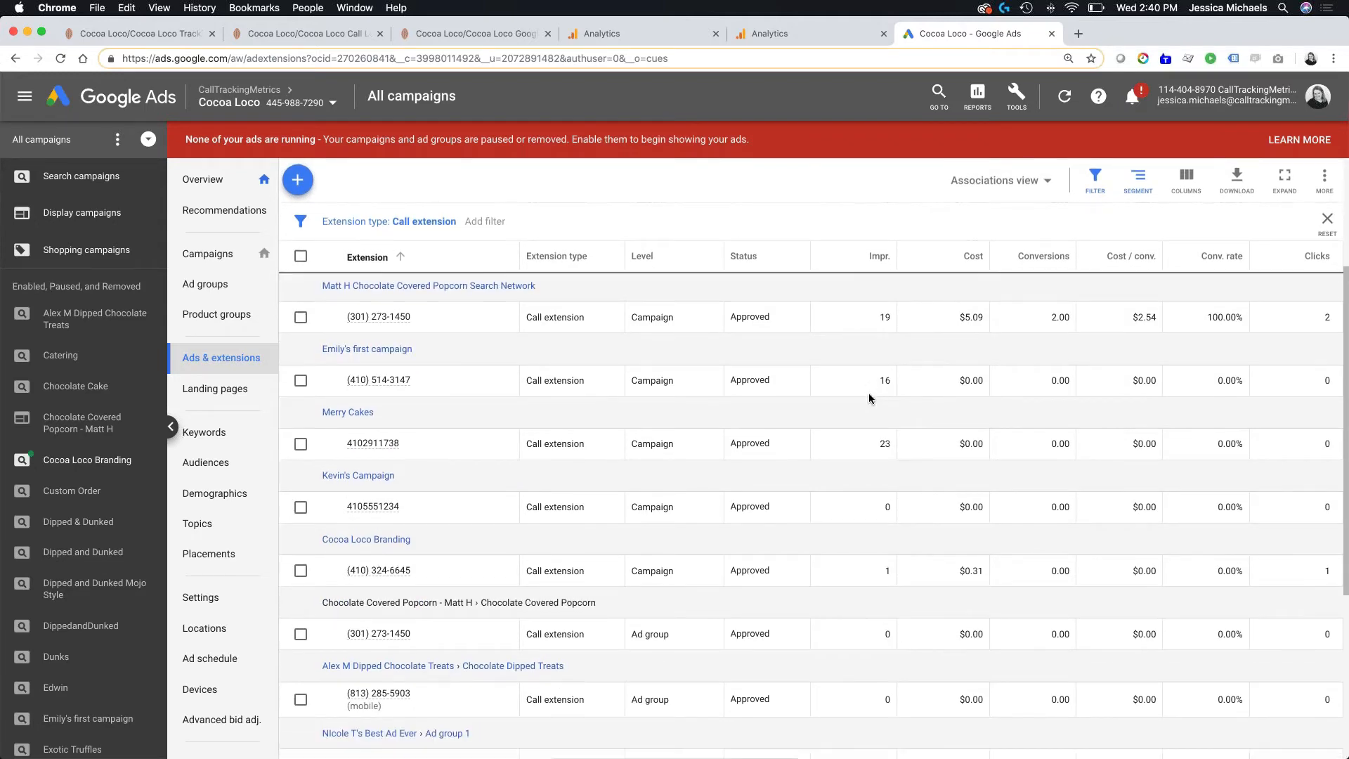
{"action": "scroll", "coordinate": [869, 399], "scroll_direction": "down", "scroll_amount": 1}
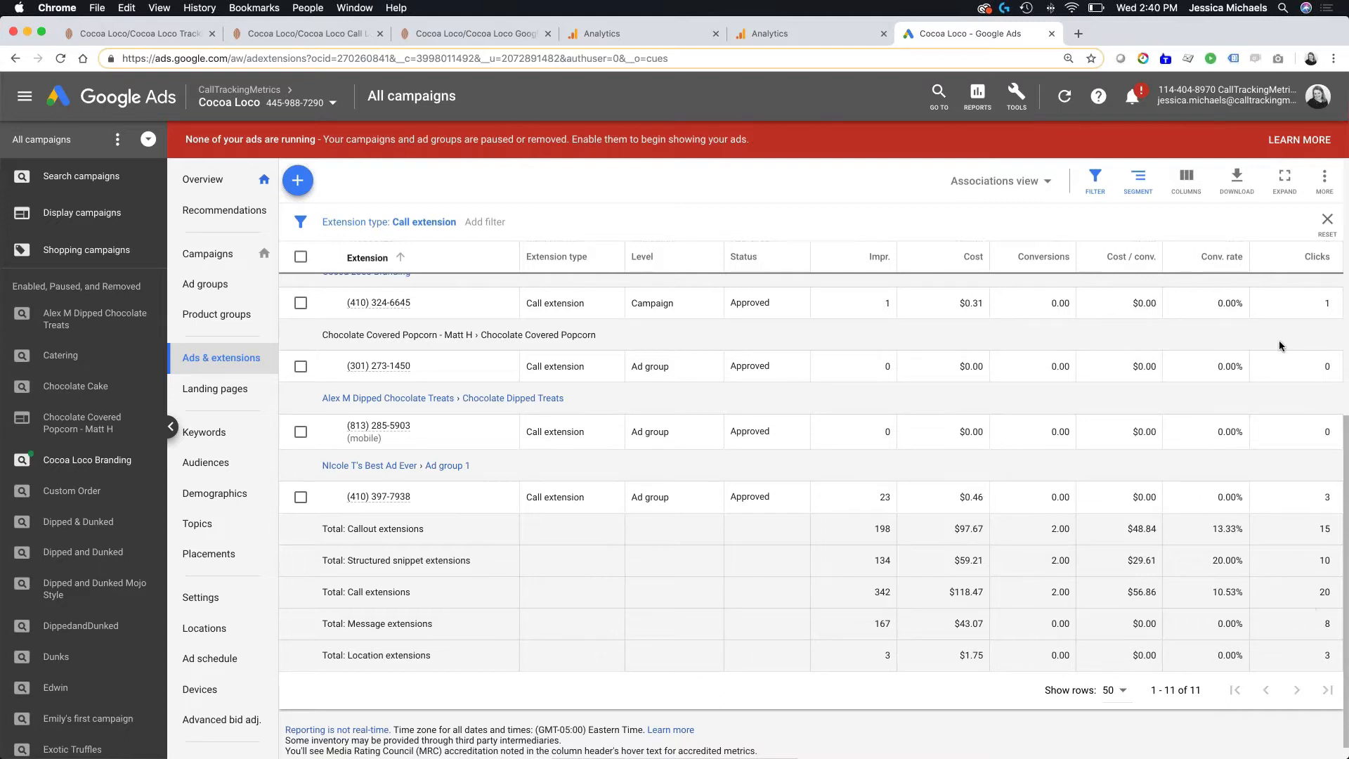
{"action": "scroll", "coordinate": [1278, 340], "scroll_direction": "up", "scroll_amount": 3}
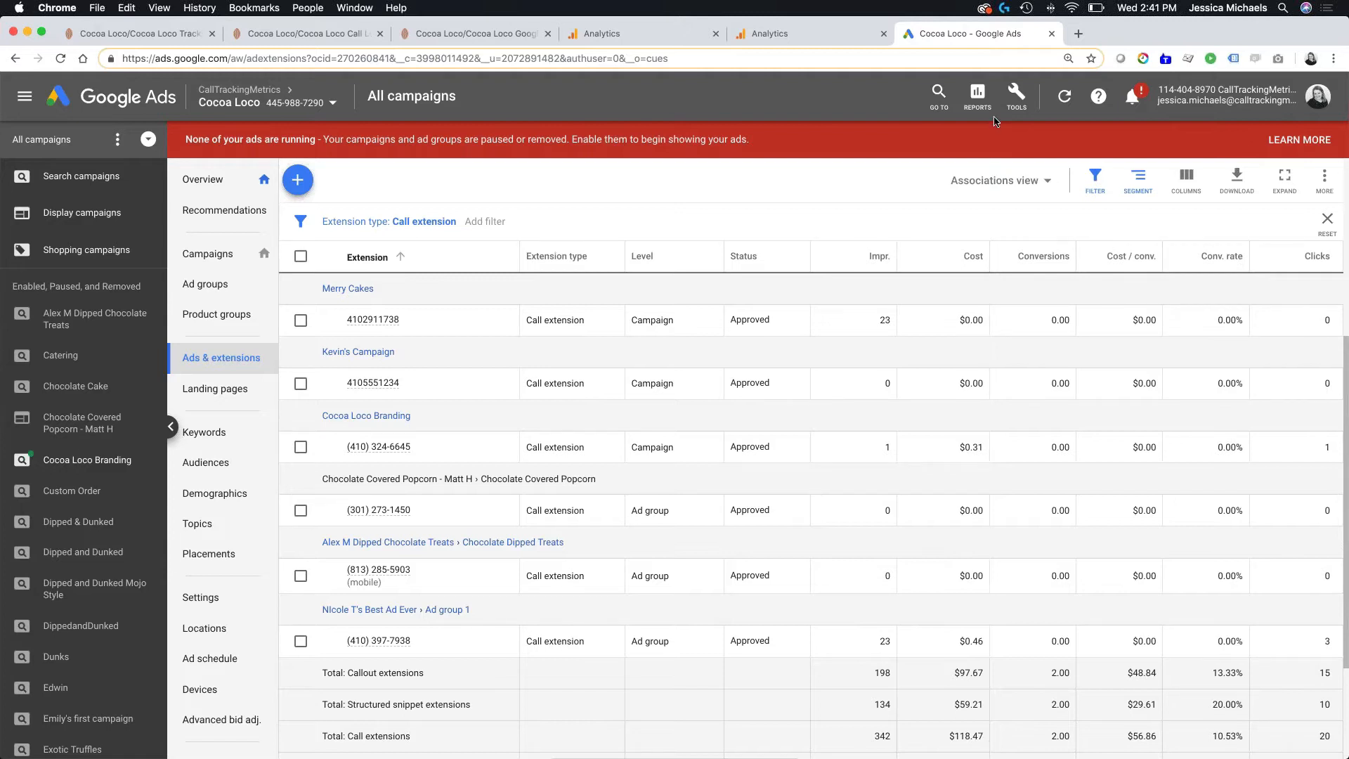
- Open the predefined Call details report from the Extensions reports for all campaigns
{"action": "left_click", "coordinate": [1014, 97]}
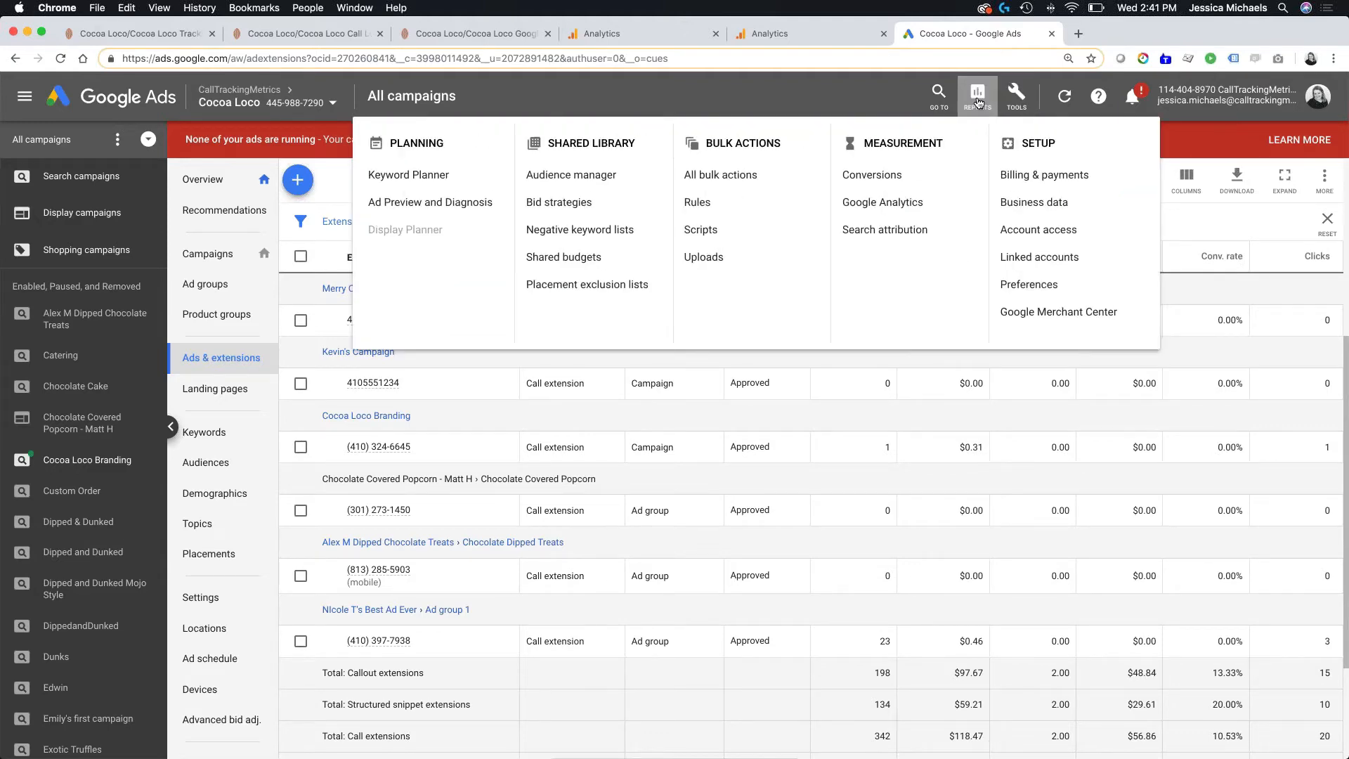
{"action": "left_click", "coordinate": [977, 94]}
{"action": "mouse_move", "coordinate": [1076, 138]}
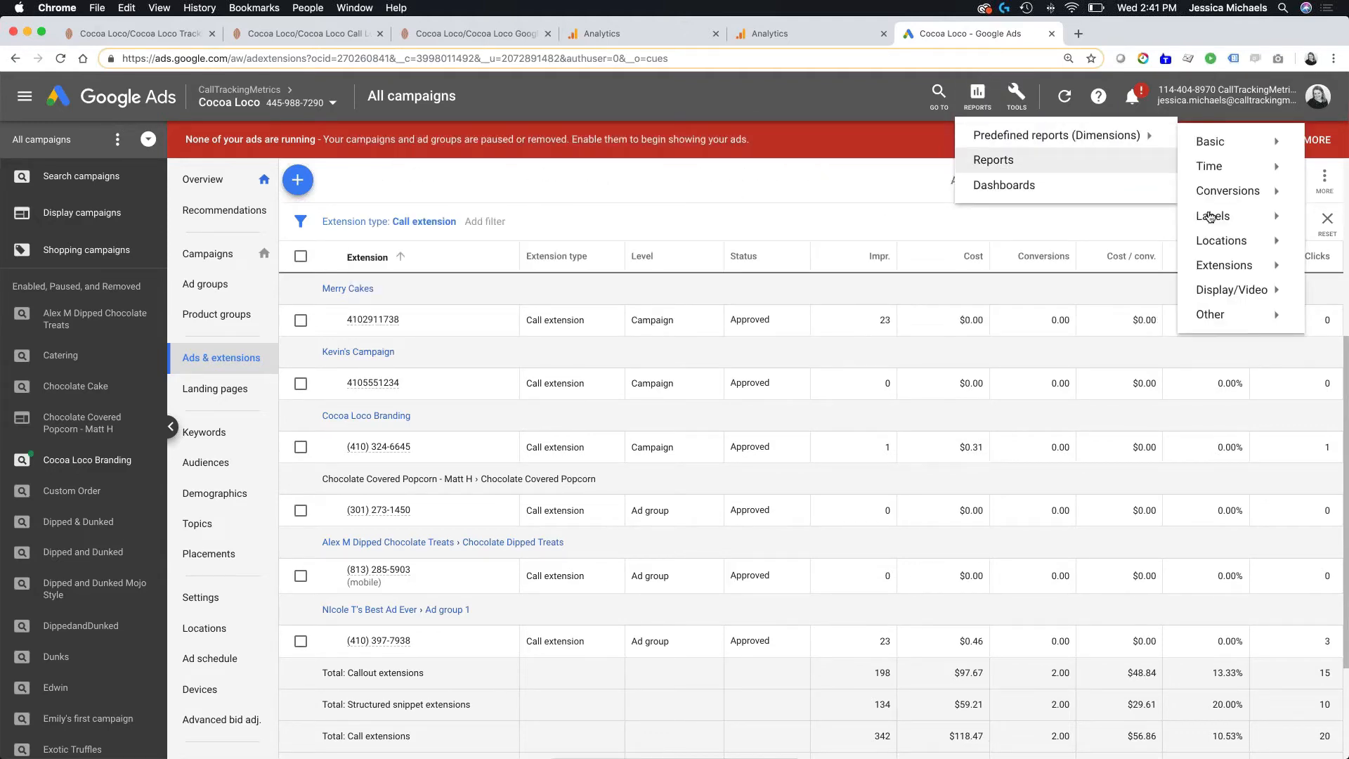
{"action": "mouse_move", "coordinate": [1226, 266]}
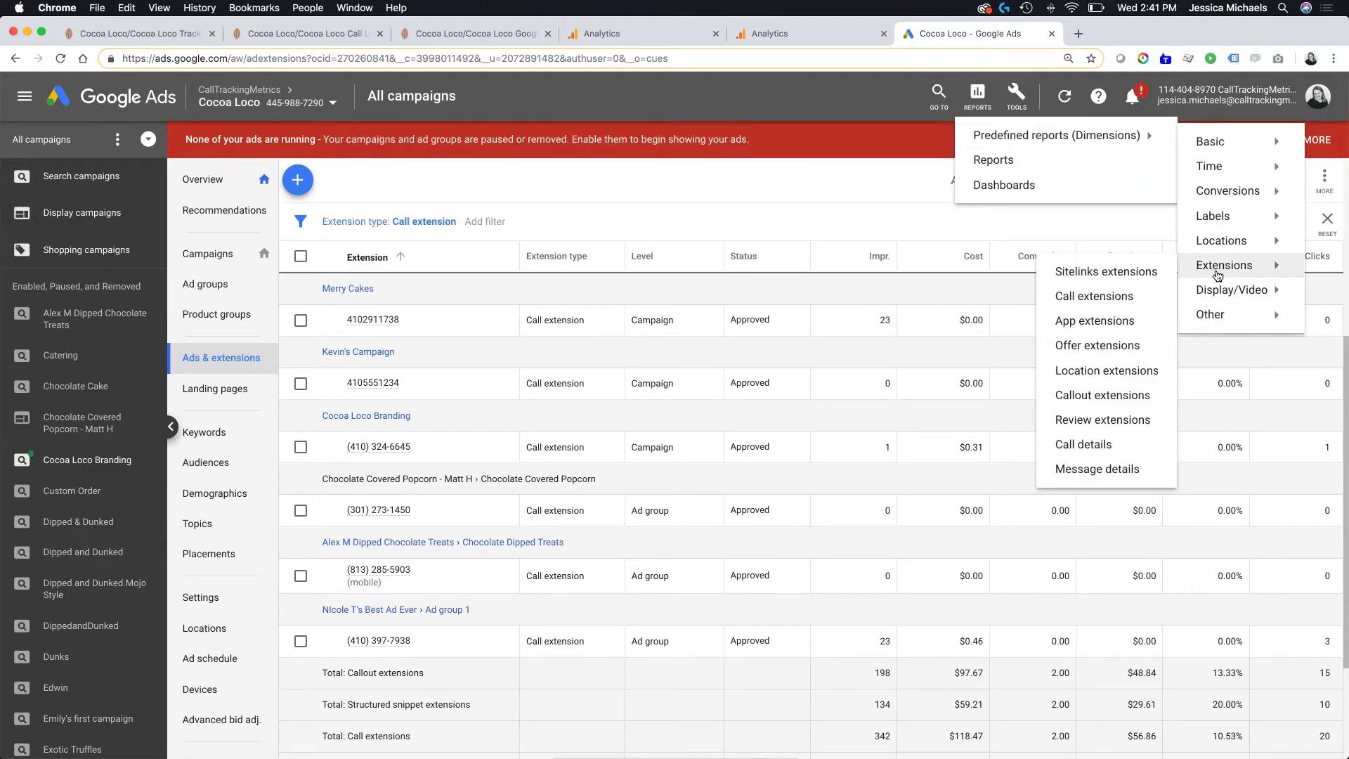
{"action": "left_click", "coordinate": [1099, 446]}
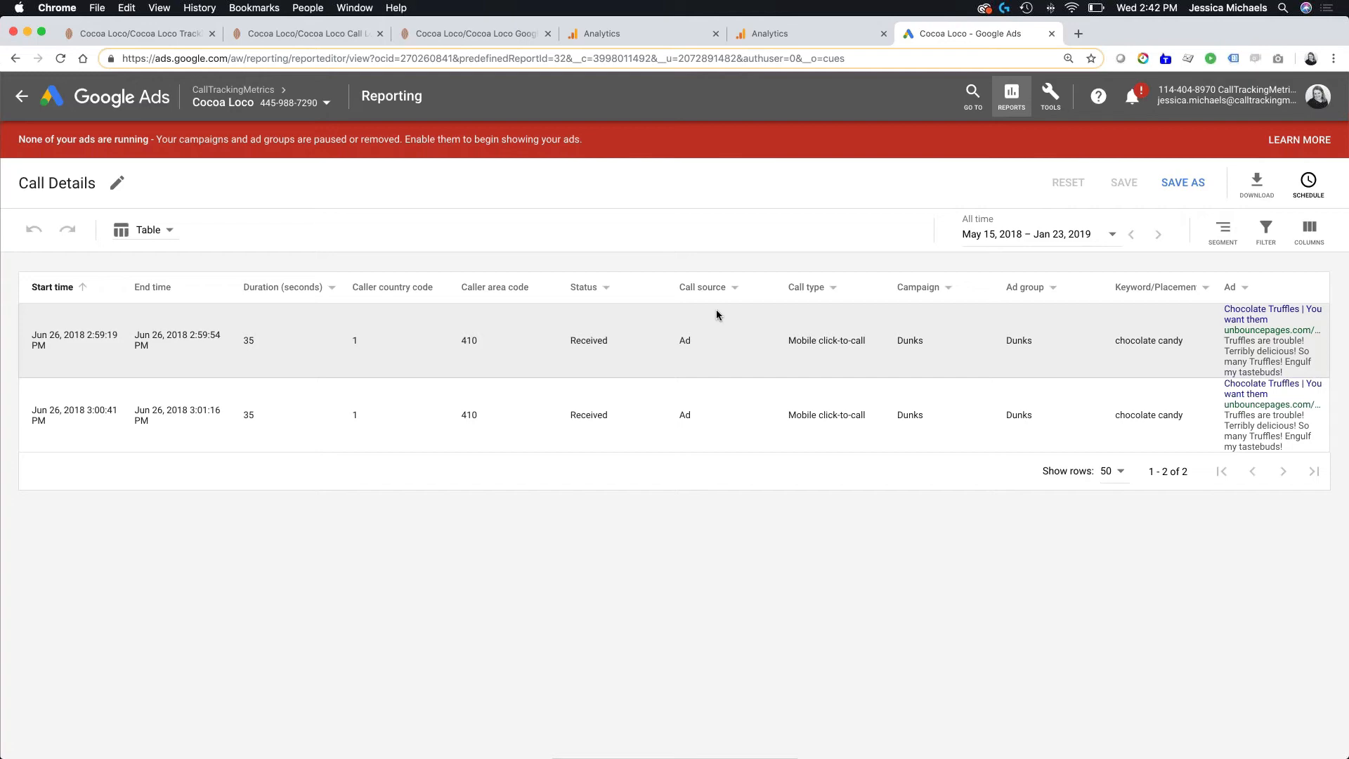
- Switch to the CallTrackingMetrics call log and open the visitor detail of the contact form entry with the $500.00 sale
{"action": "left_click", "coordinate": [480, 34]}
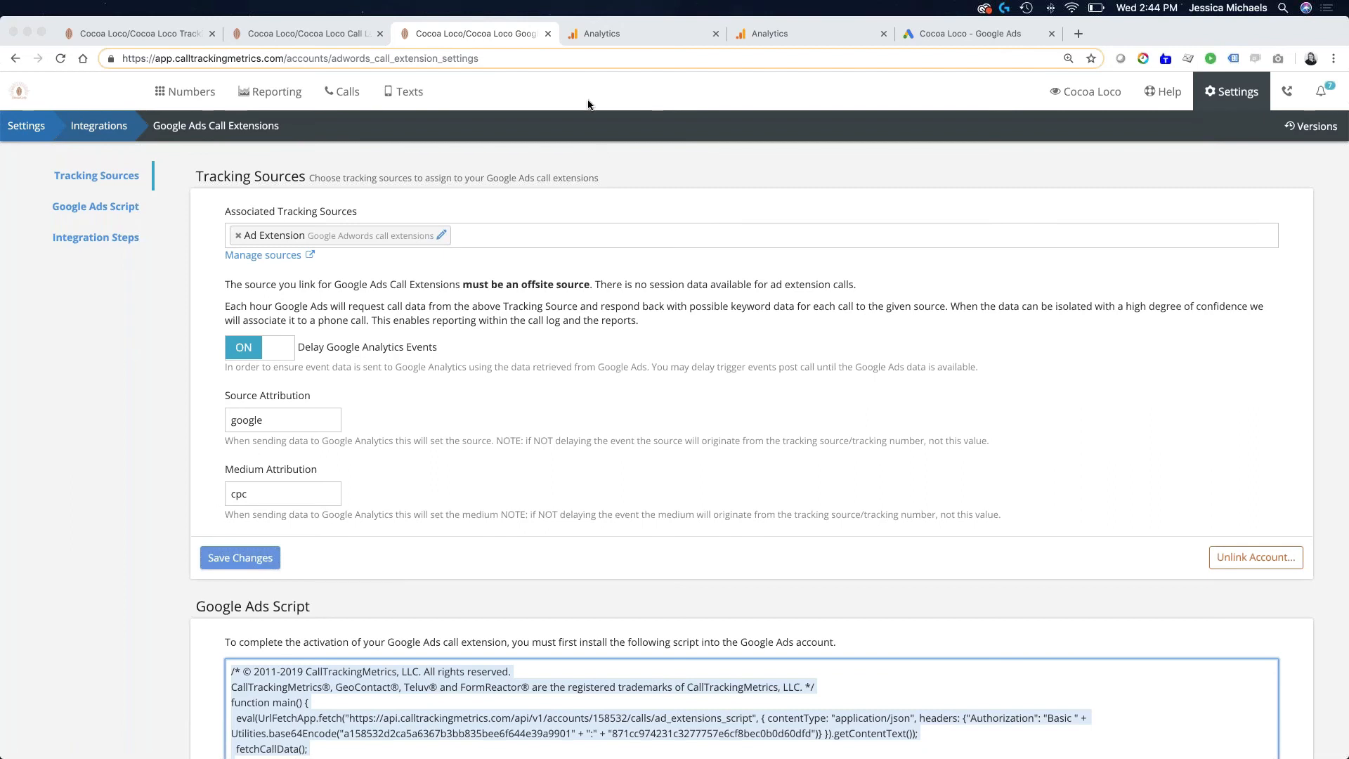
{"action": "left_click", "coordinate": [290, 28]}
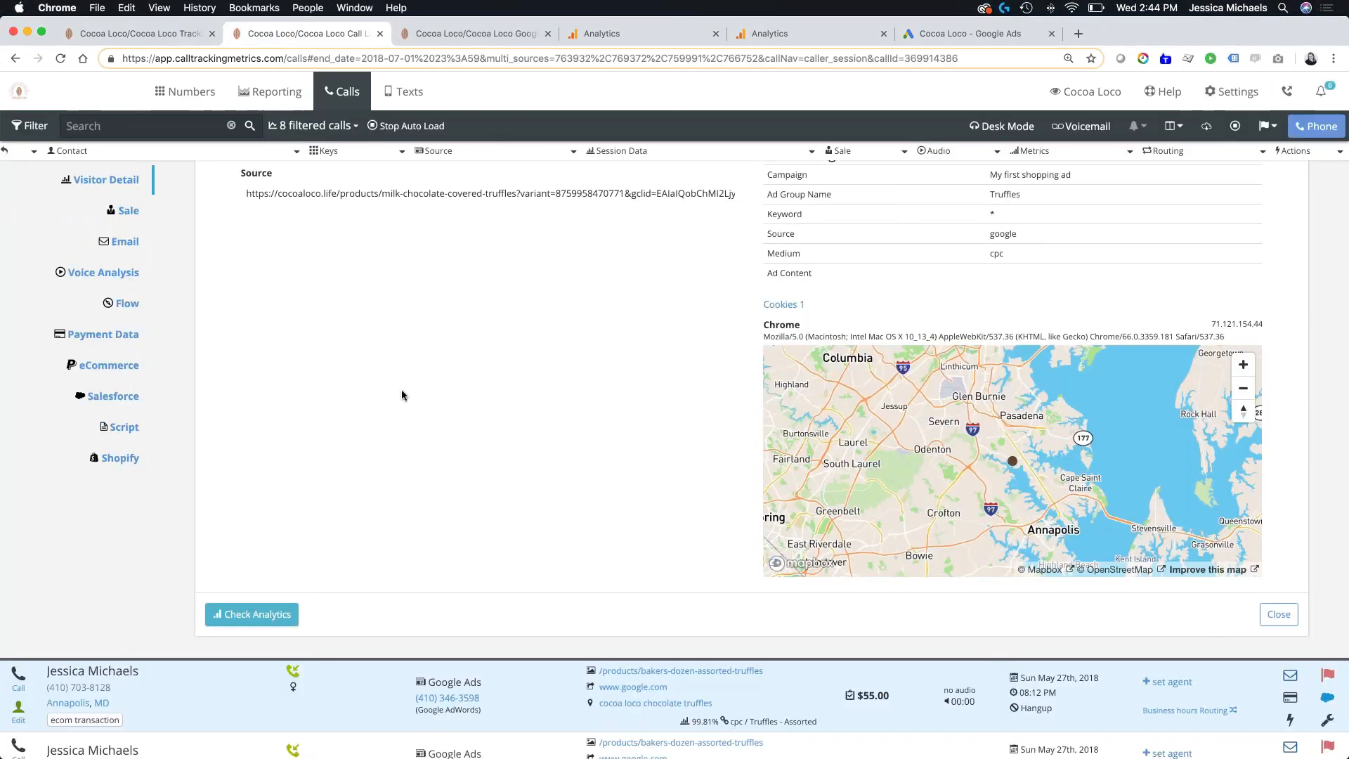
{"action": "scroll", "coordinate": [442, 333], "scroll_direction": "up", "scroll_amount": 5}
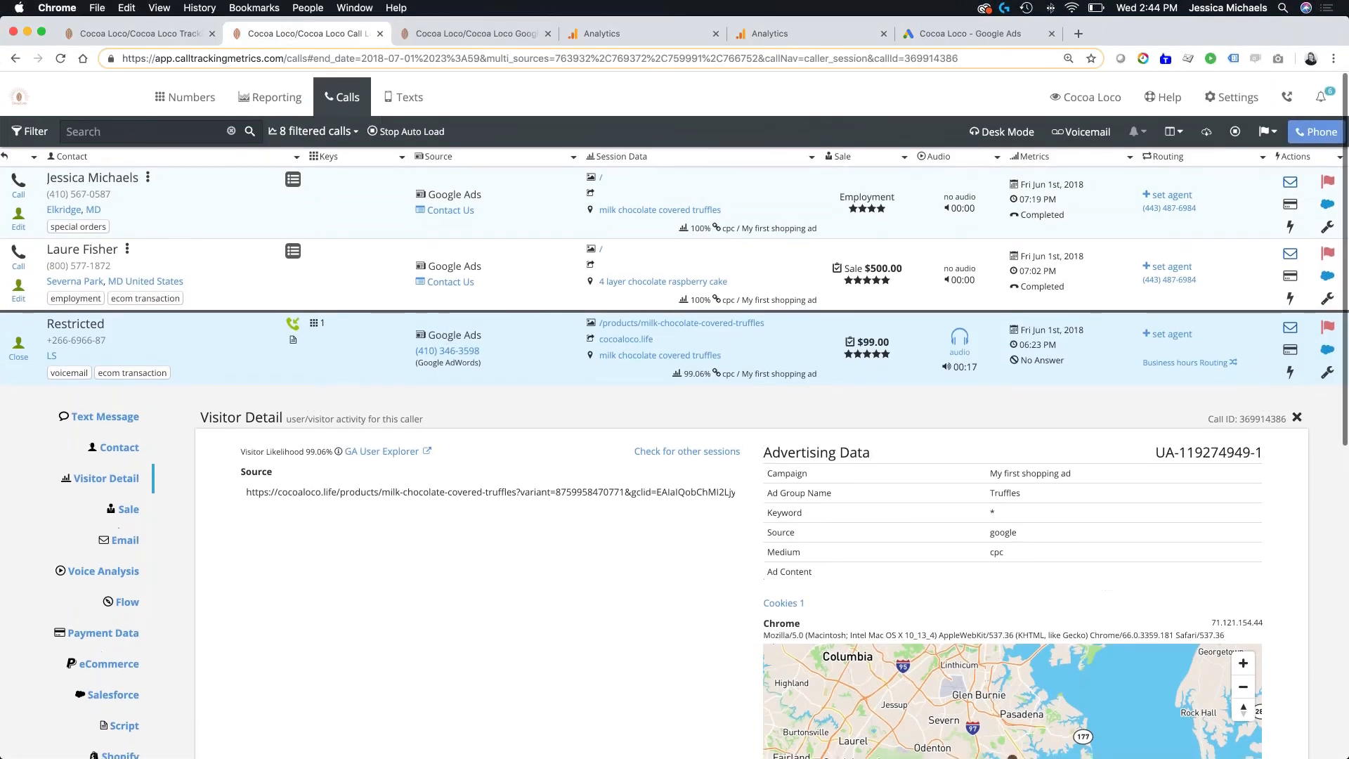
{"action": "left_click", "coordinate": [659, 252]}
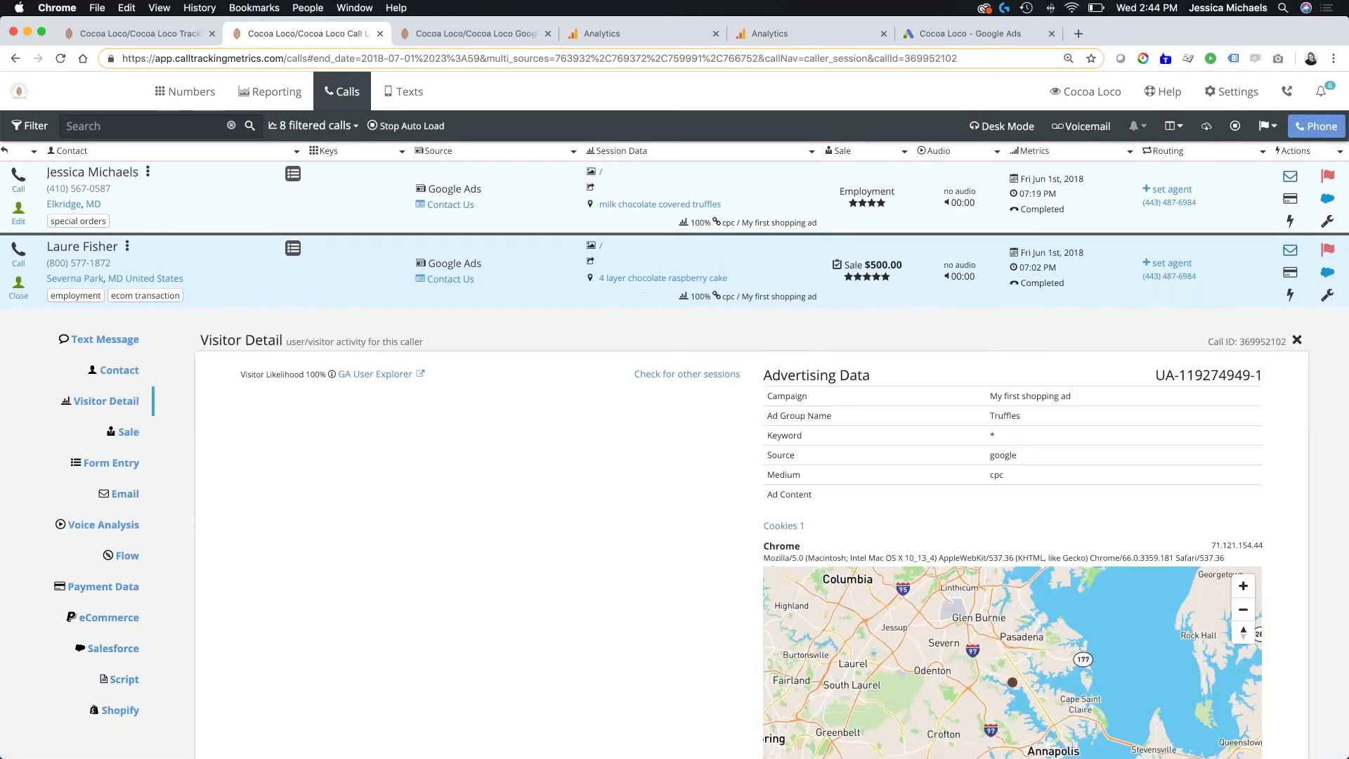
- Run Check Analytics for the opened form entry and highlight its sent Google Analytics event
{"action": "scroll", "coordinate": [535, 502], "scroll_direction": "down", "scroll_amount": 3}
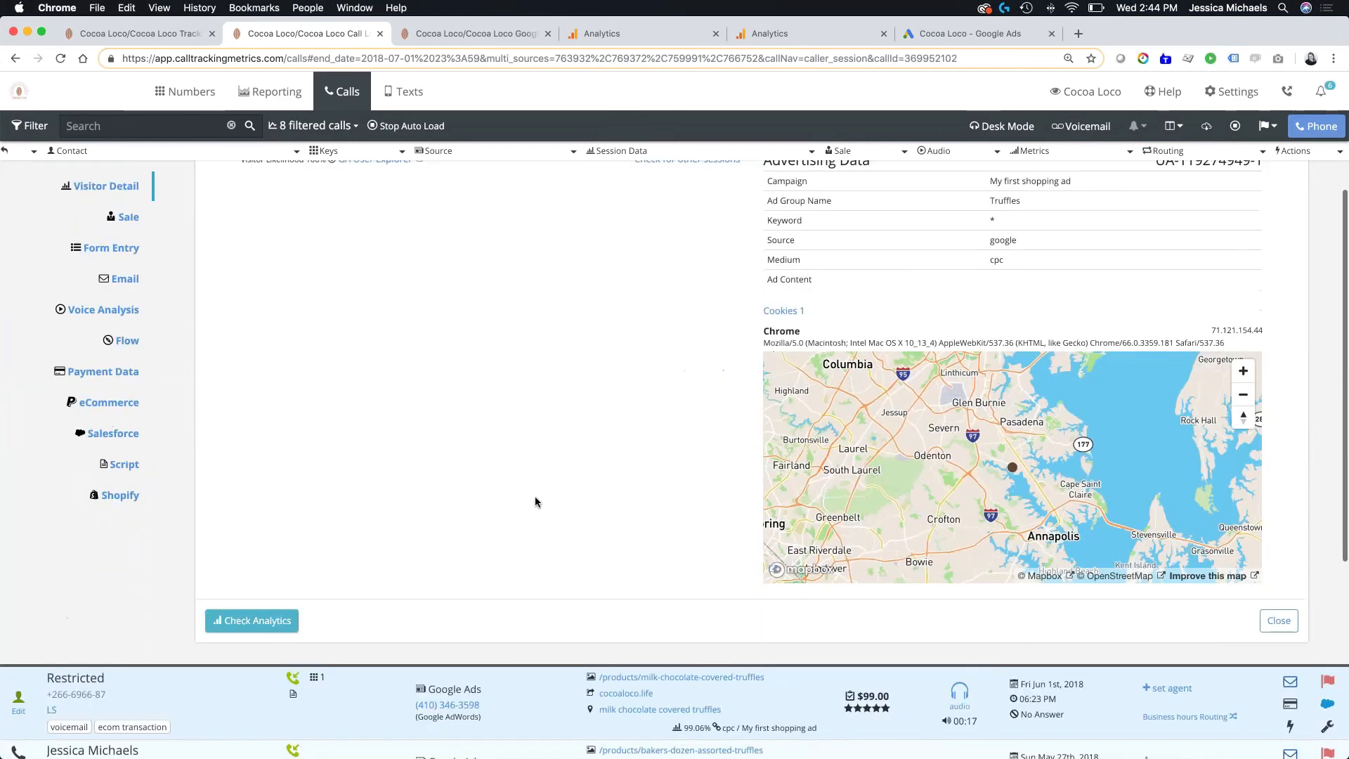
{"action": "scroll", "coordinate": [535, 501], "scroll_direction": "down", "scroll_amount": 1}
{"action": "left_click", "coordinate": [246, 553]}
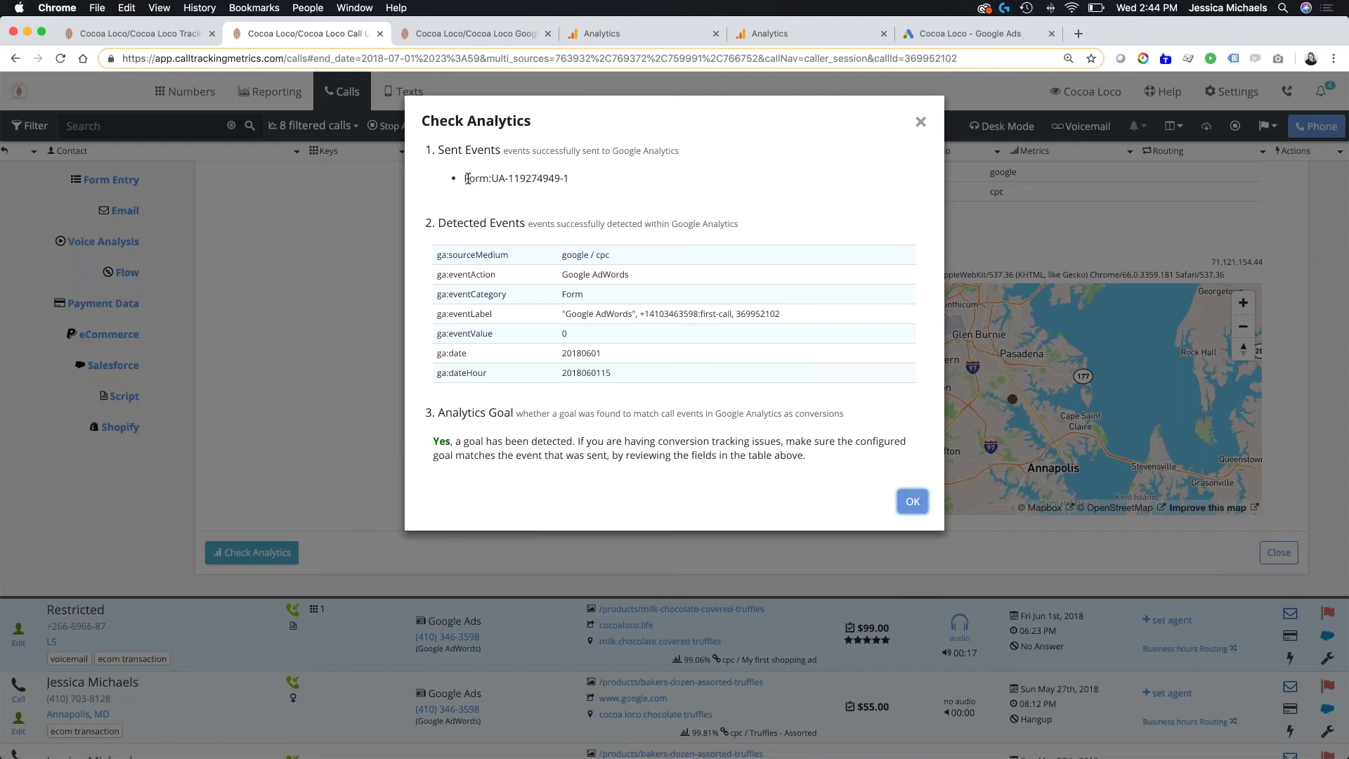
{"action": "left_click_drag", "start_coordinate": [466, 178], "coordinate": [578, 182]}
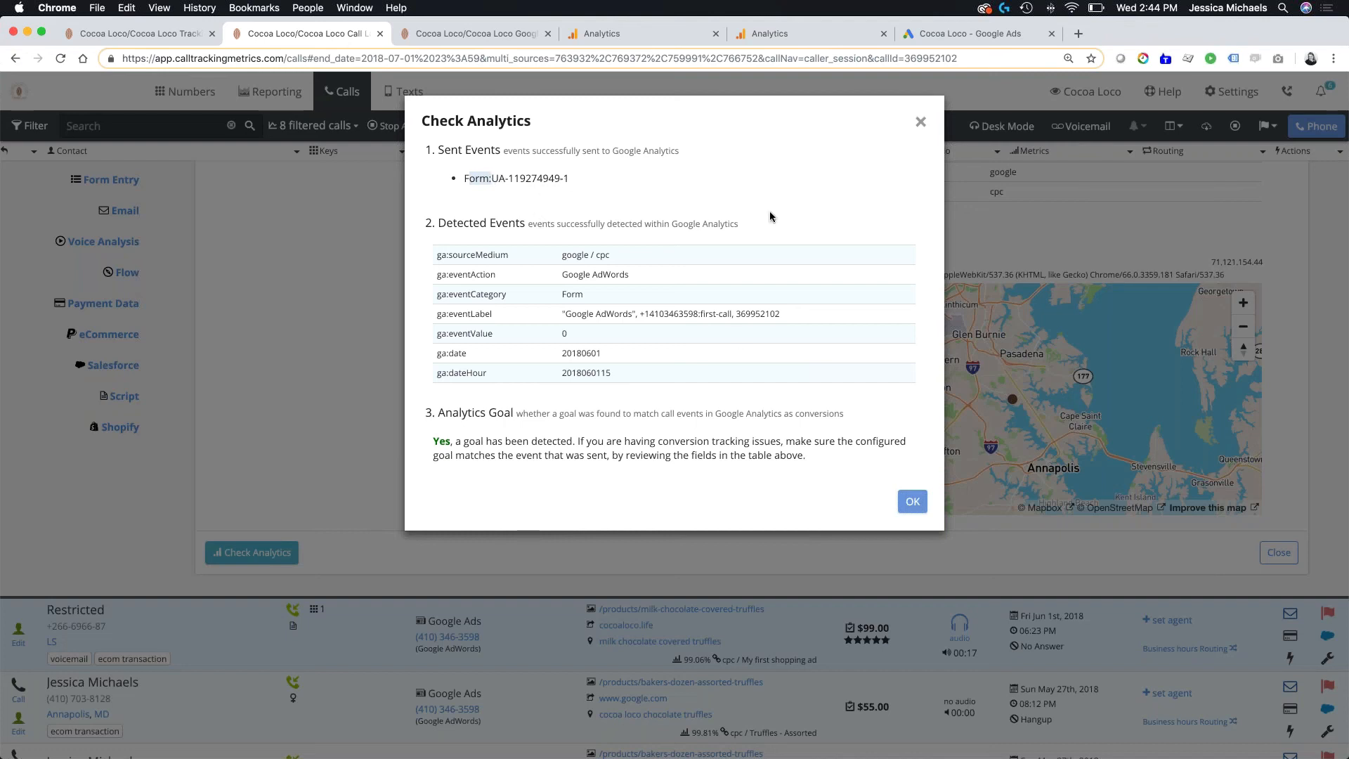